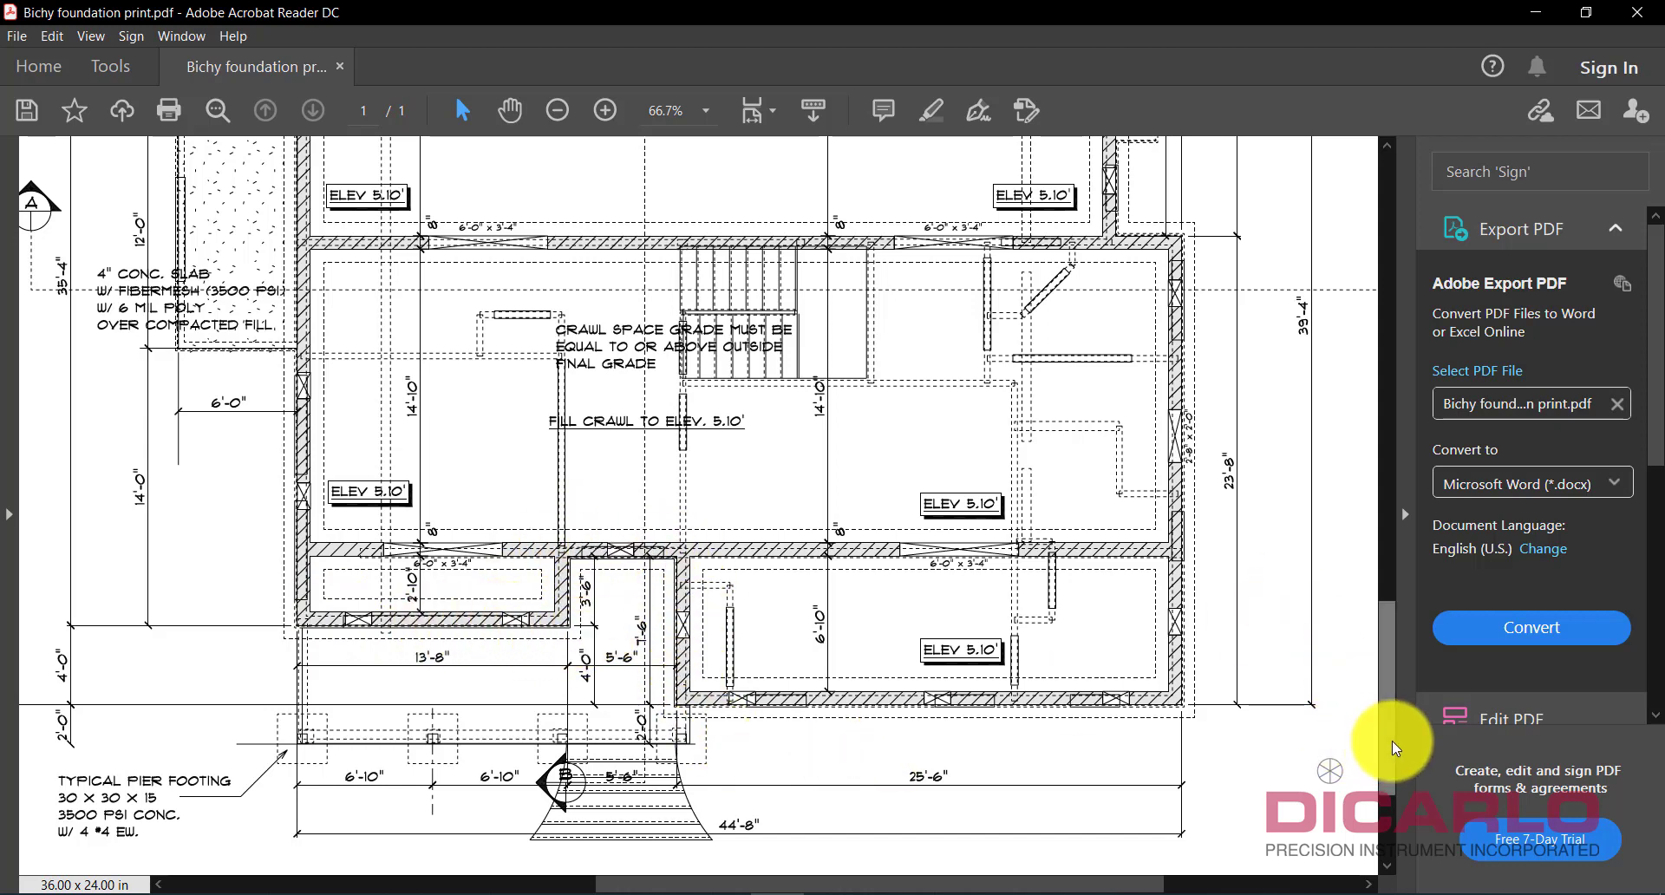
Scroll the Bichy foundation print PDF up to show the top of the foundation plan.
mouse_move(1384, 761)
left_mouse_down()
mouse_move(1396, 521)
mouse_move(1398, 704)
left_mouse_up()
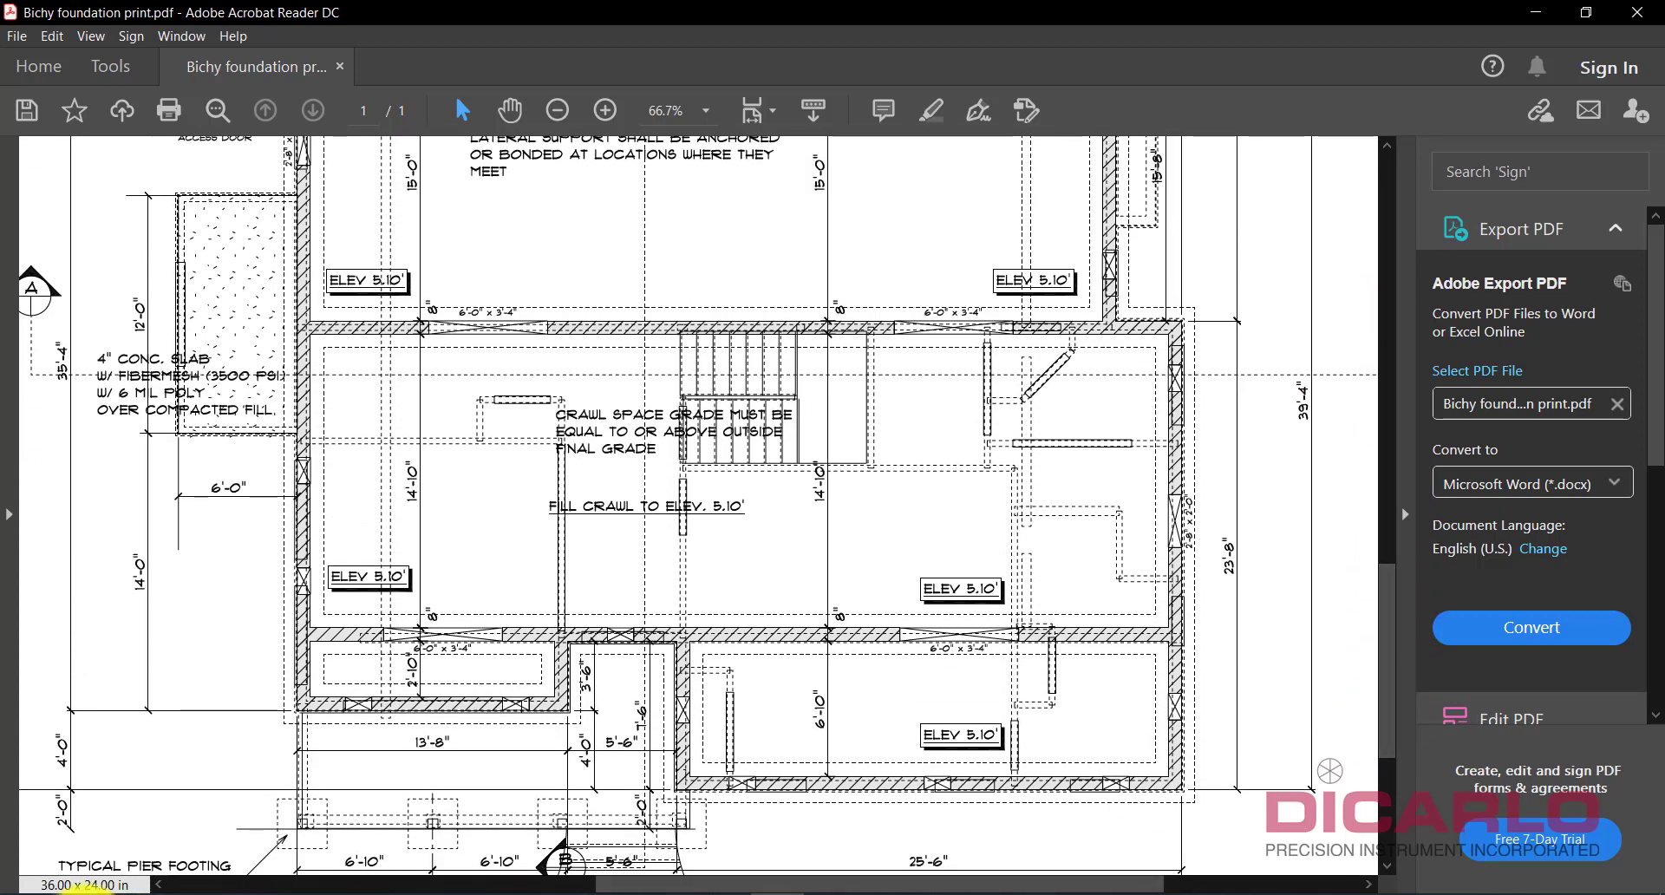
Launch MAGNET Field Layout, dismiss Connections, and start a new job named House_layout.
left_click(85, 888)
type("lay")
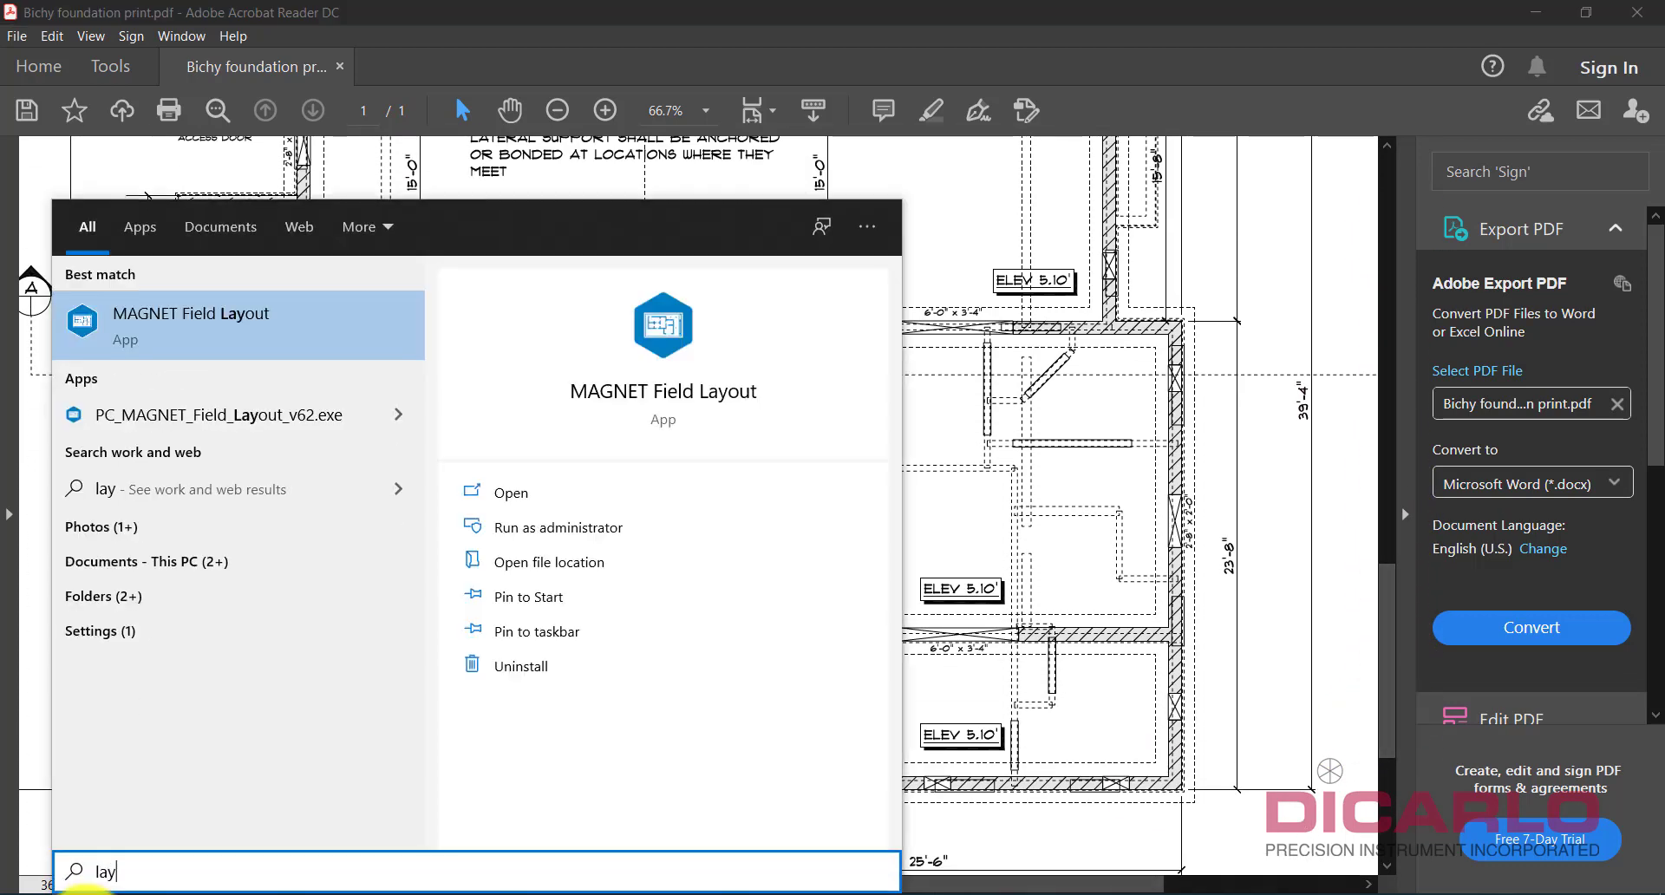
key("Return")
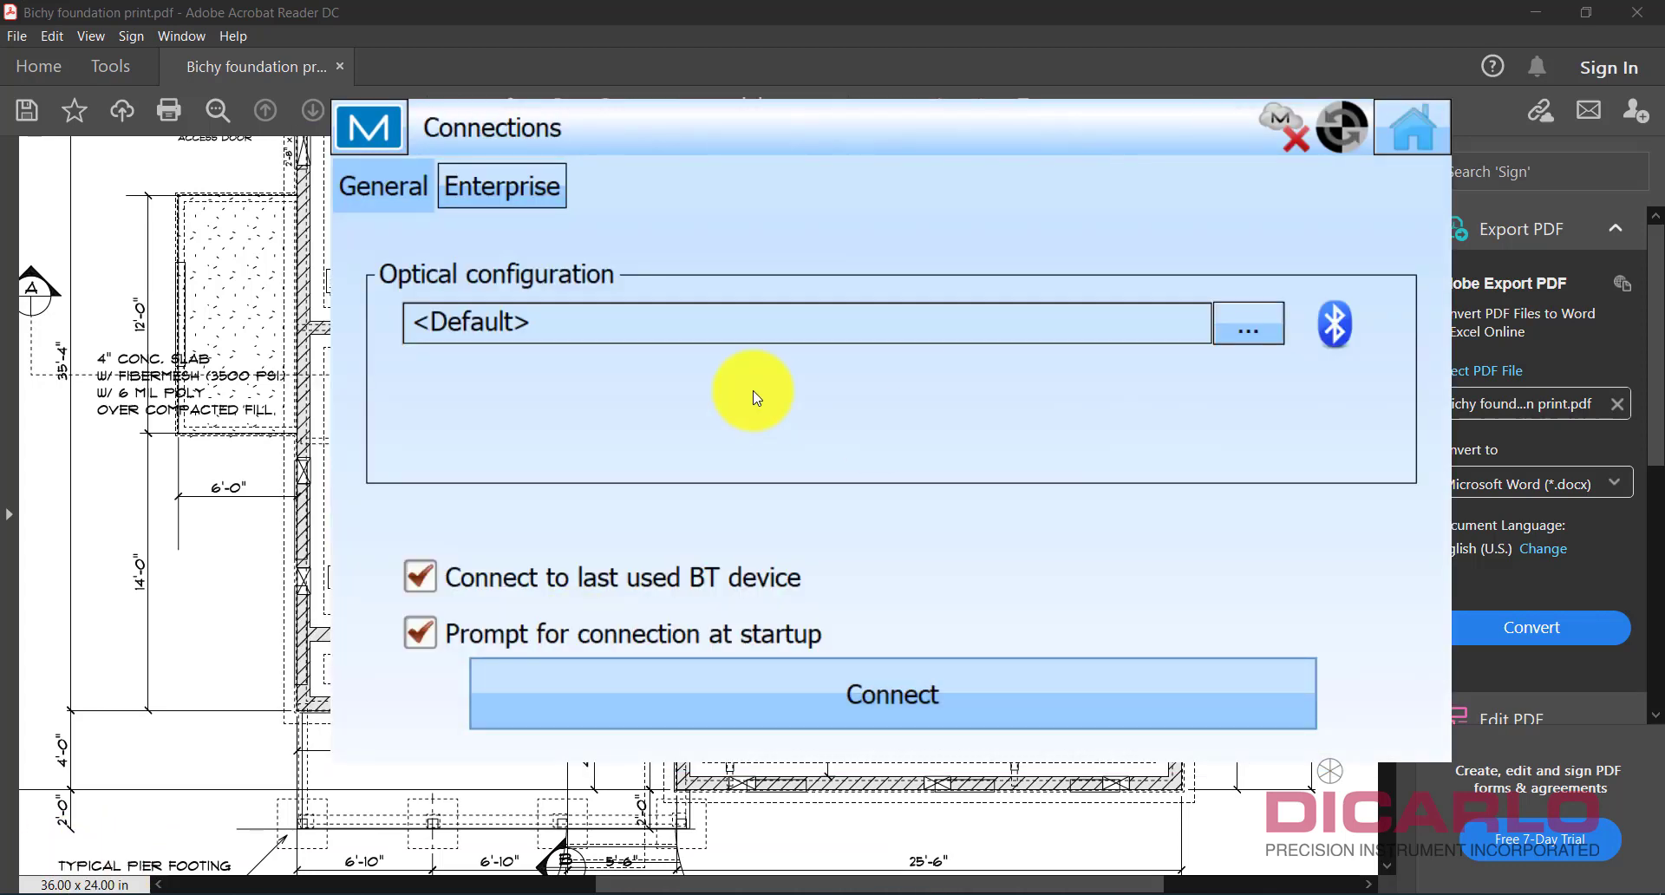
left_click(1408, 129)
left_click(421, 289)
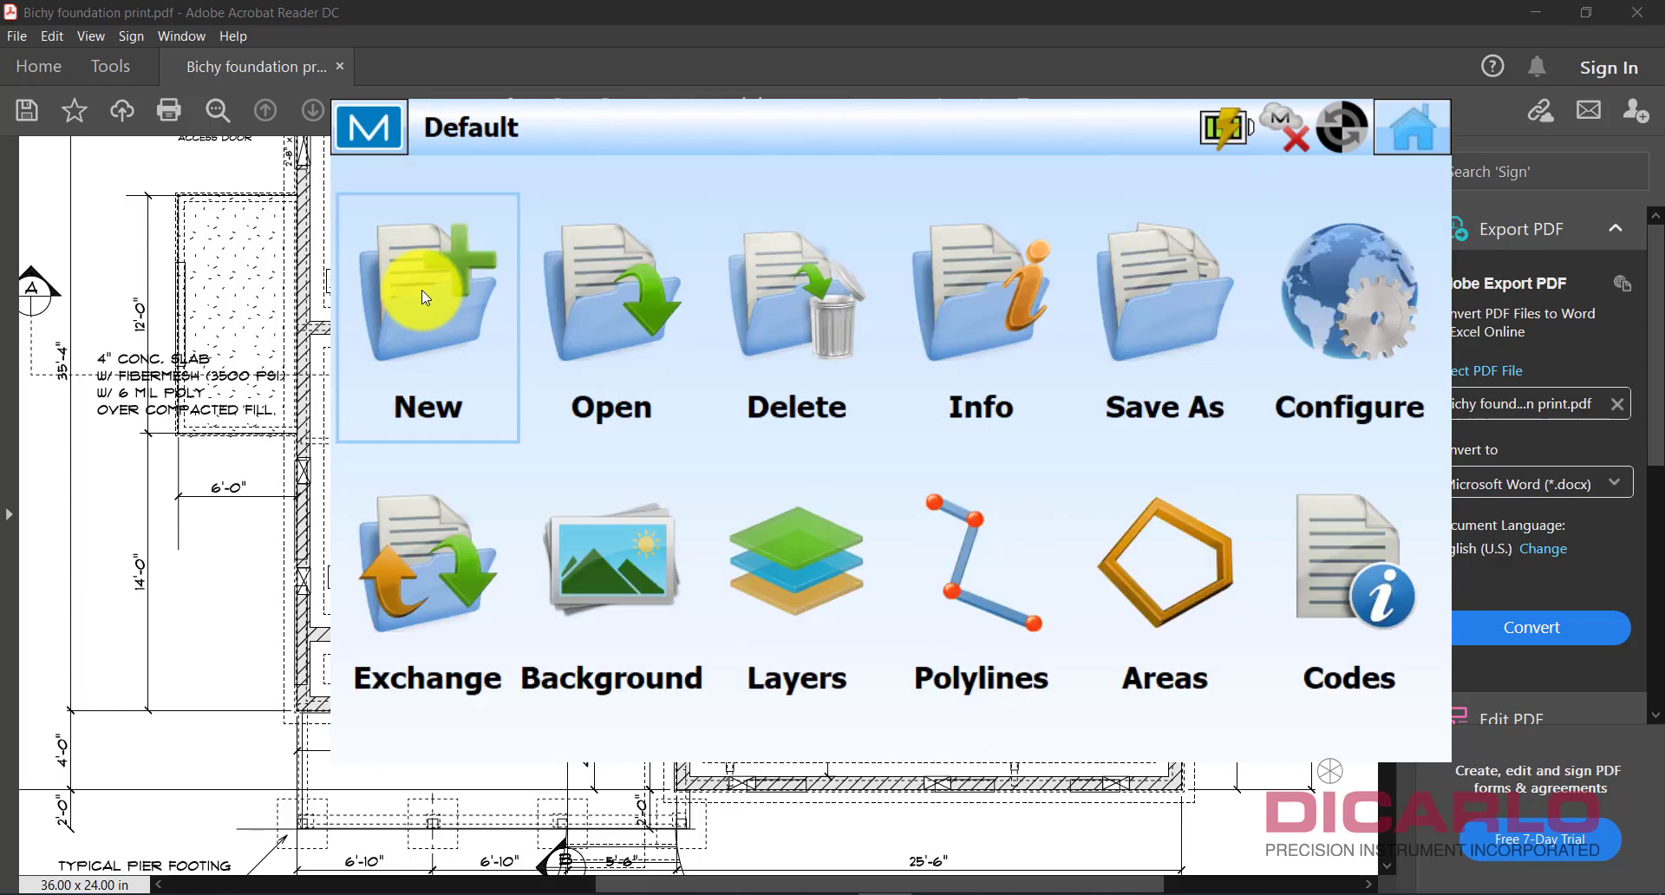
left_click(437, 291)
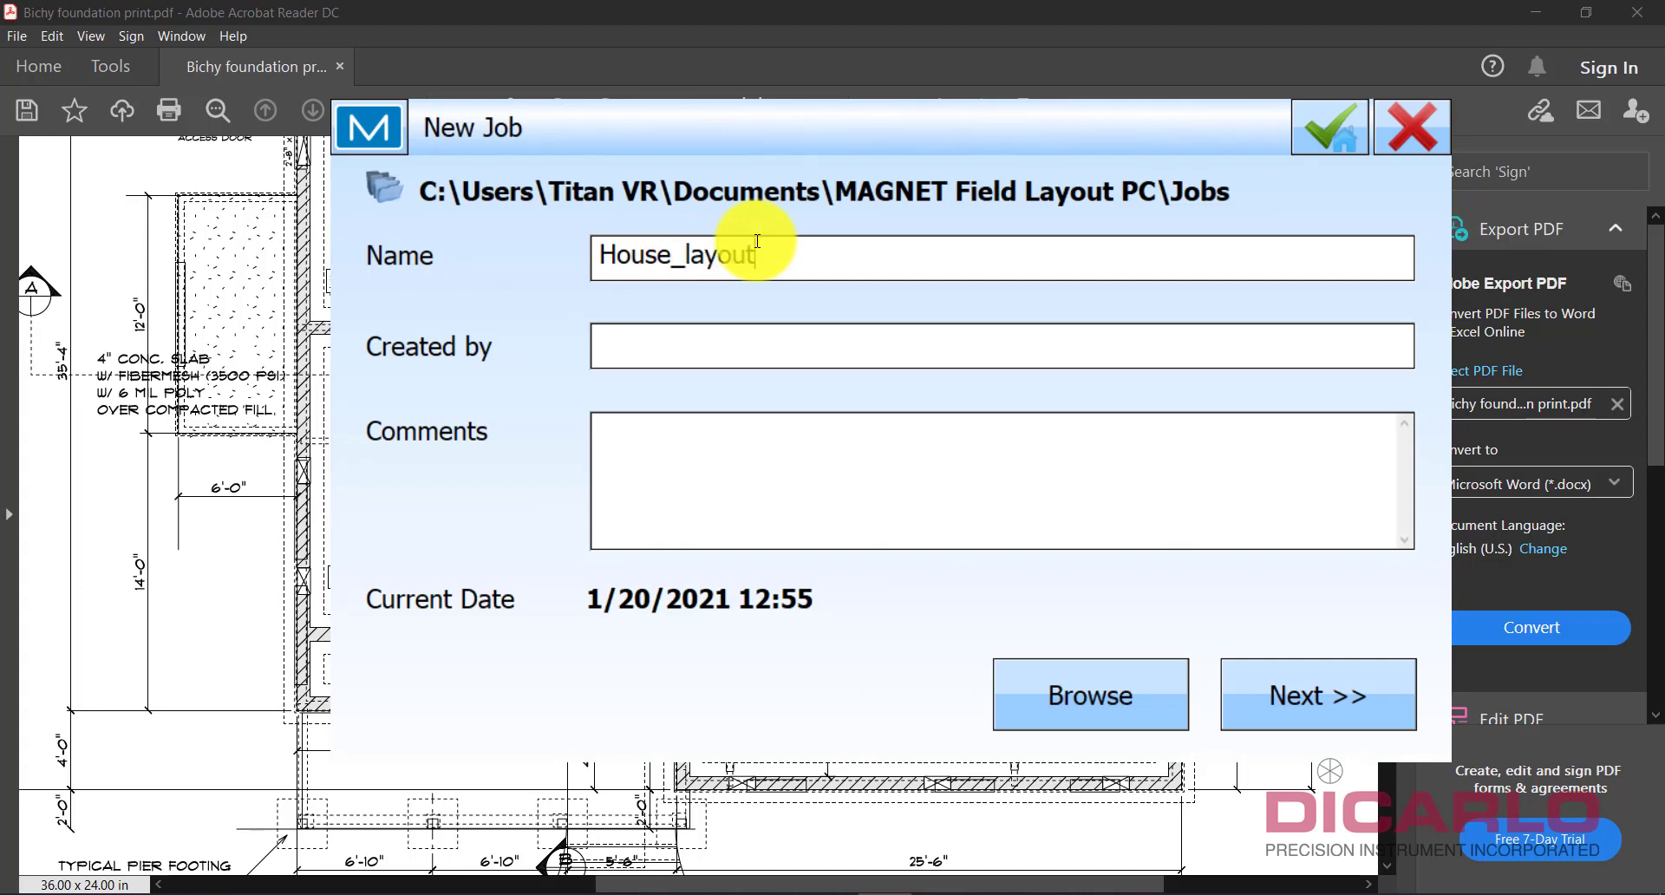
left_click(1274, 706)
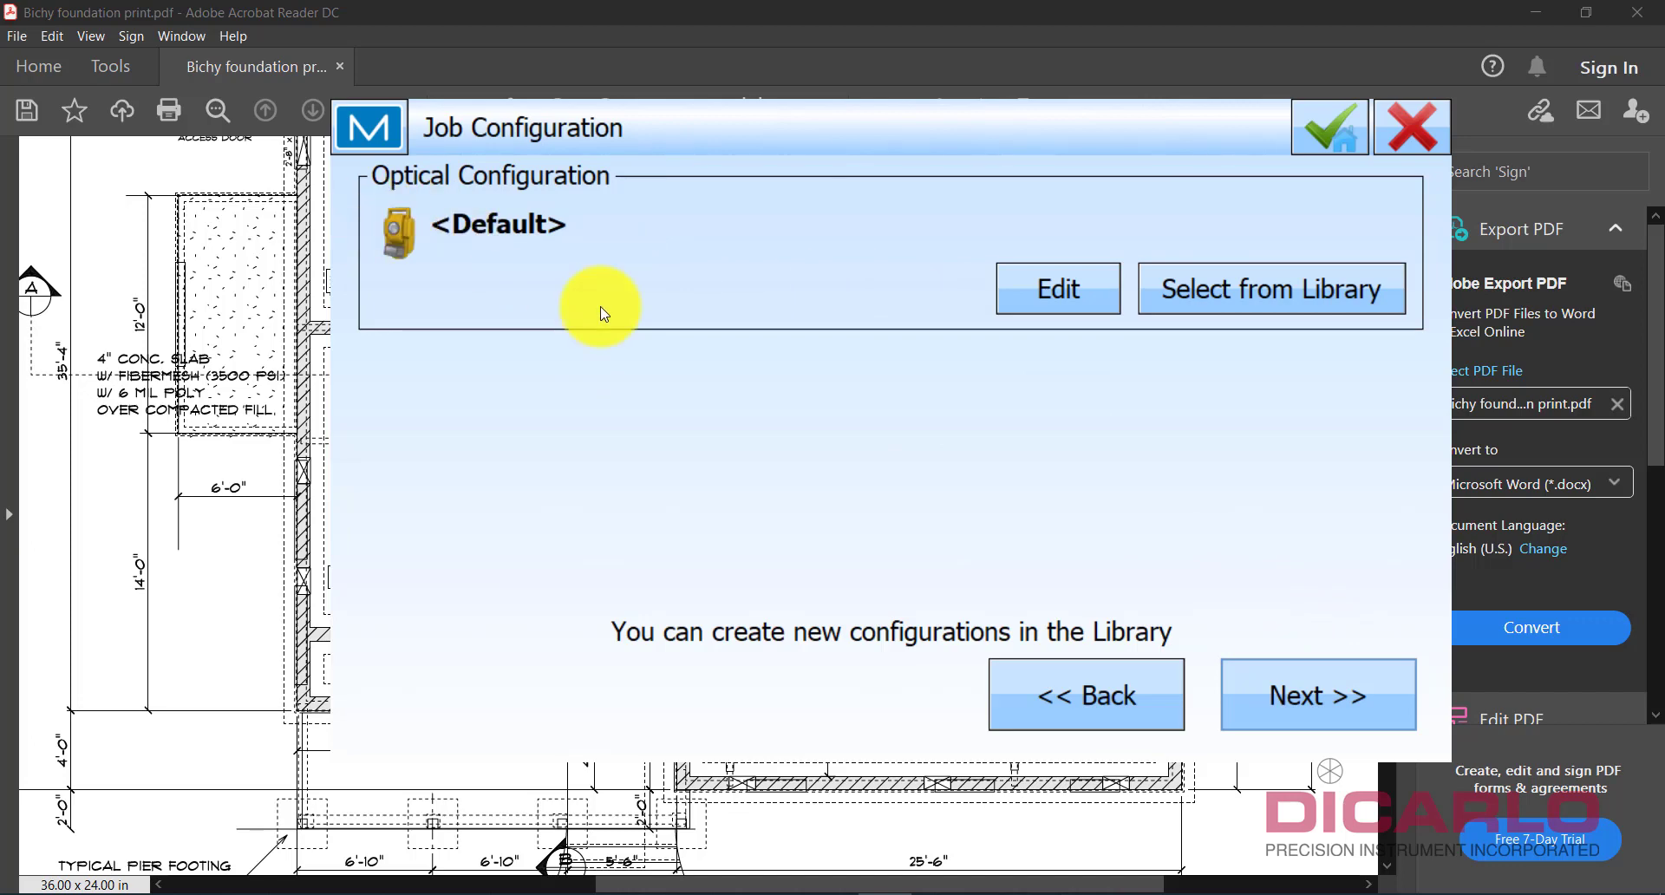
Accept the default optical configuration, units, and display settings, keeping Direction as the direction format.
left_click(1310, 692)
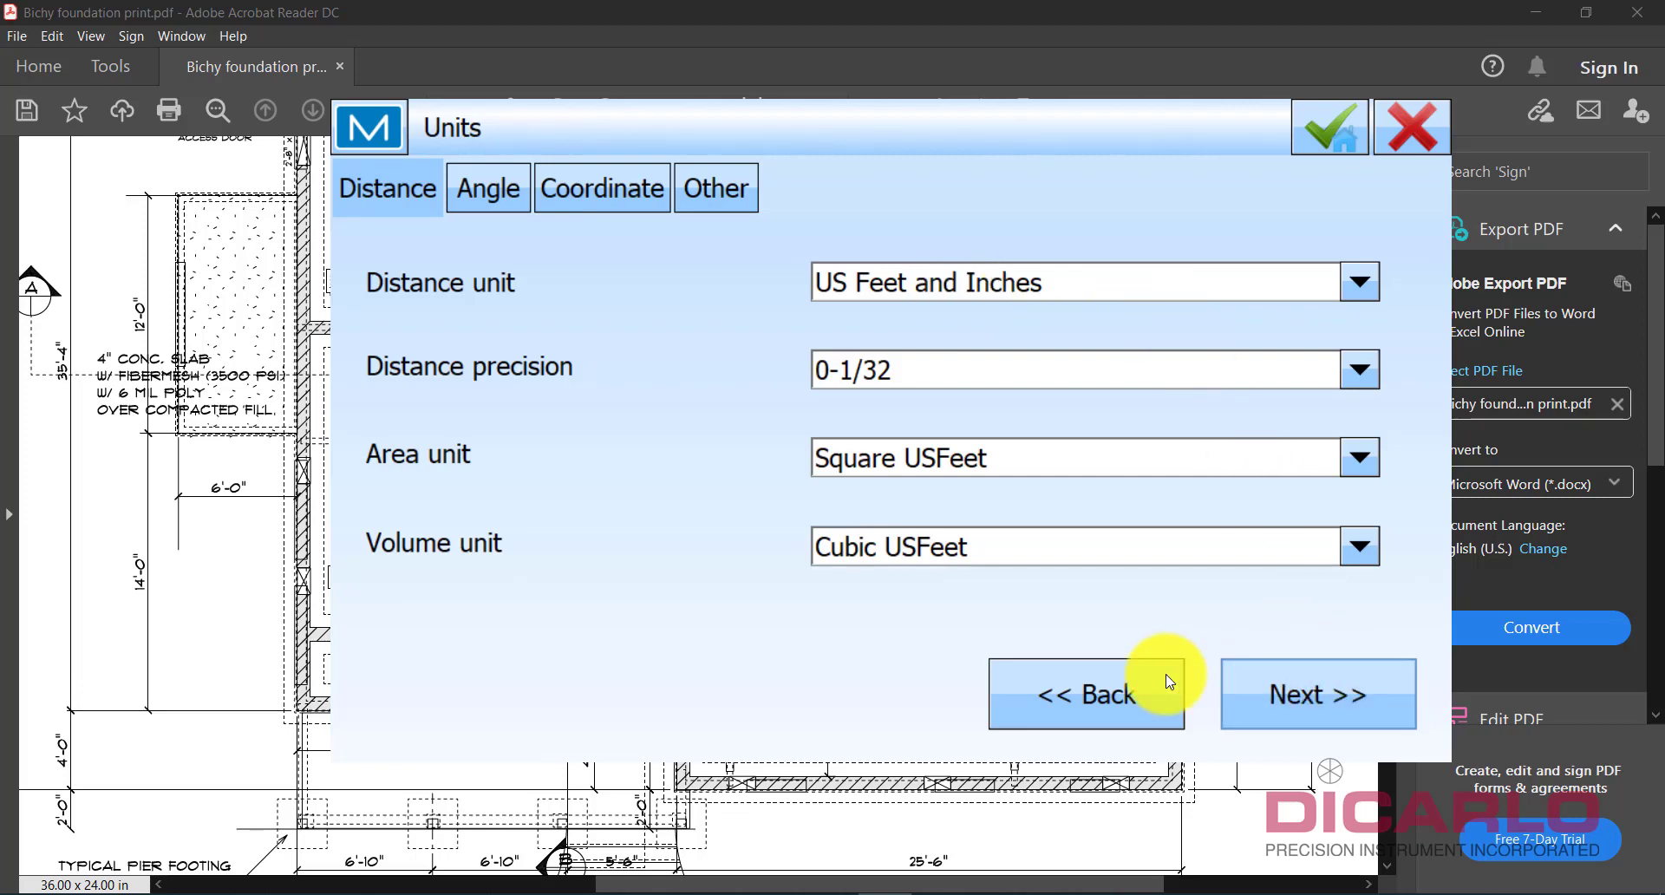
left_click(1283, 695)
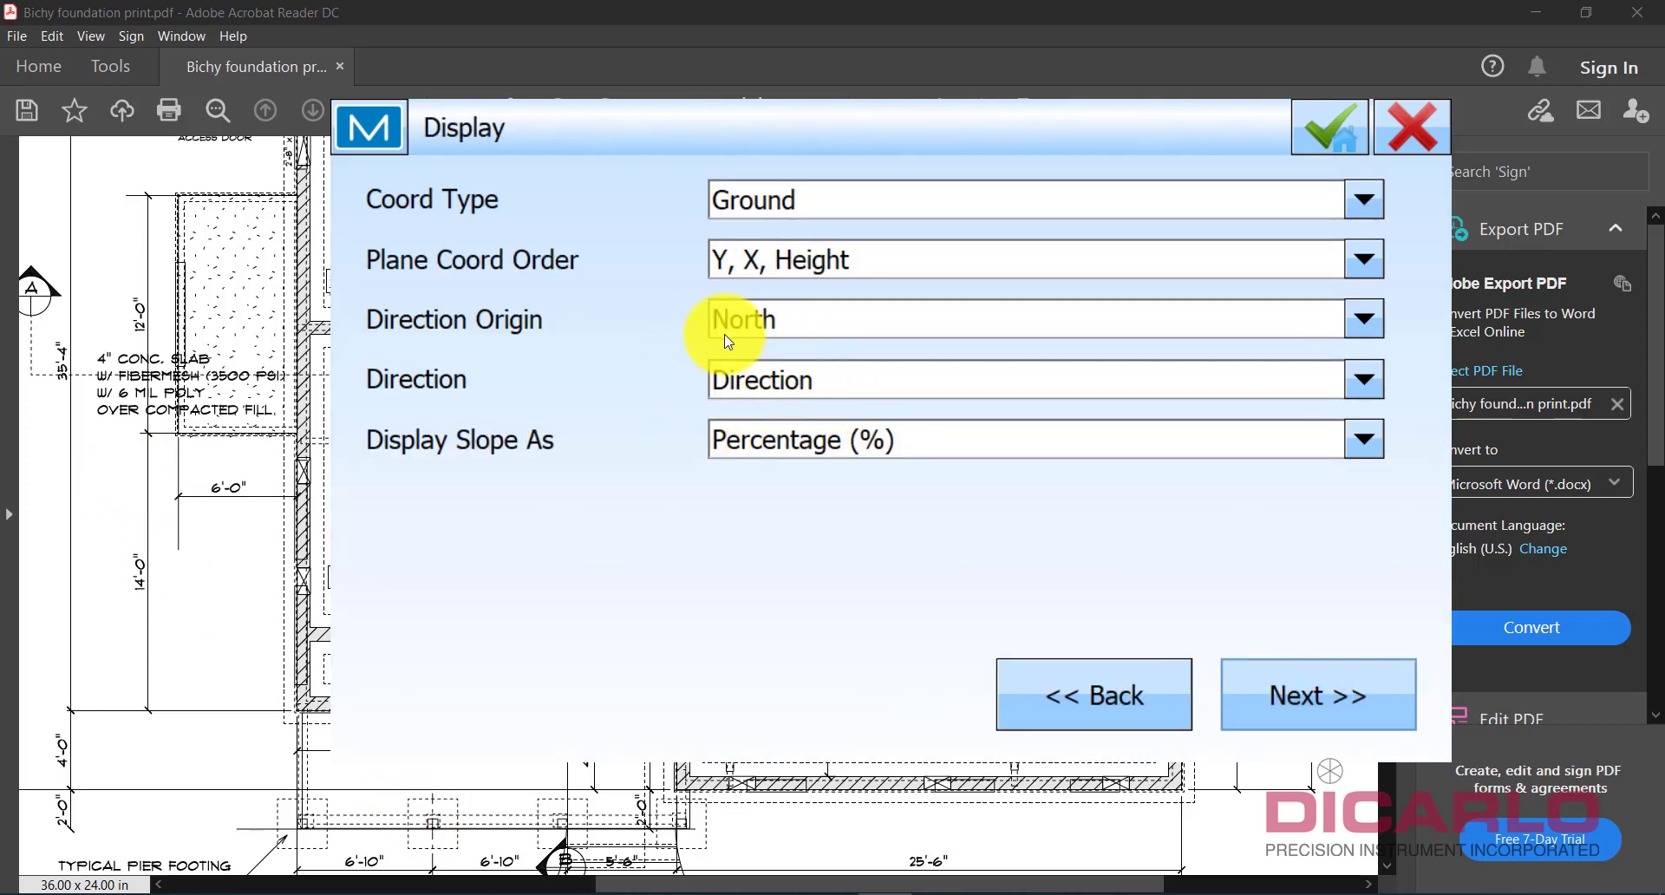
left_click(791, 377)
left_click(784, 414)
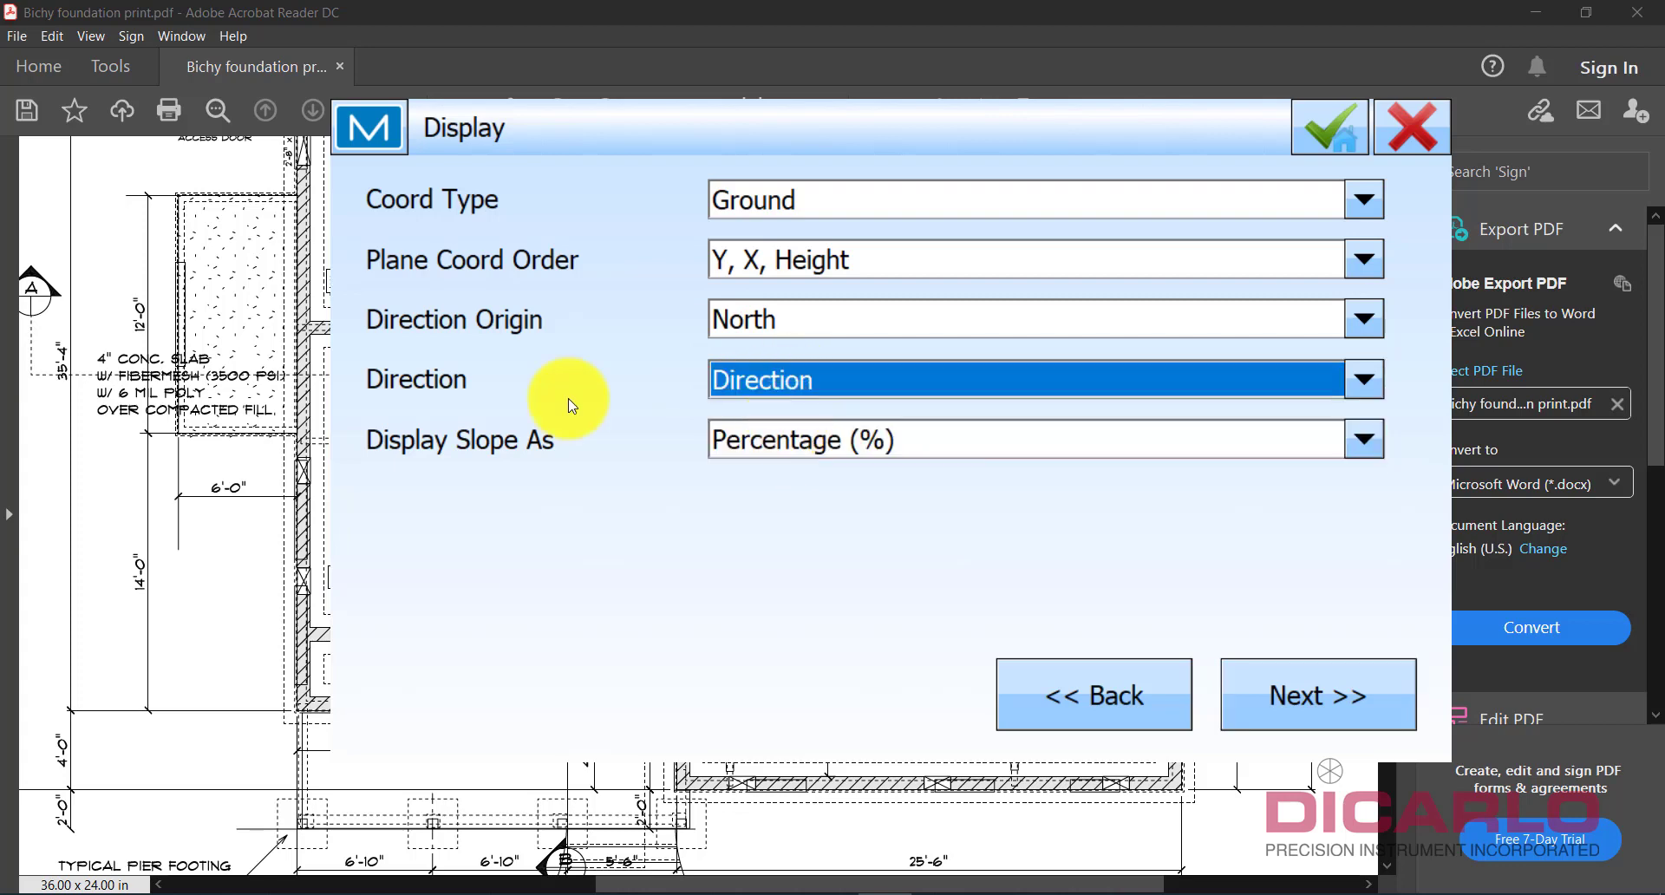
left_click(185, 346)
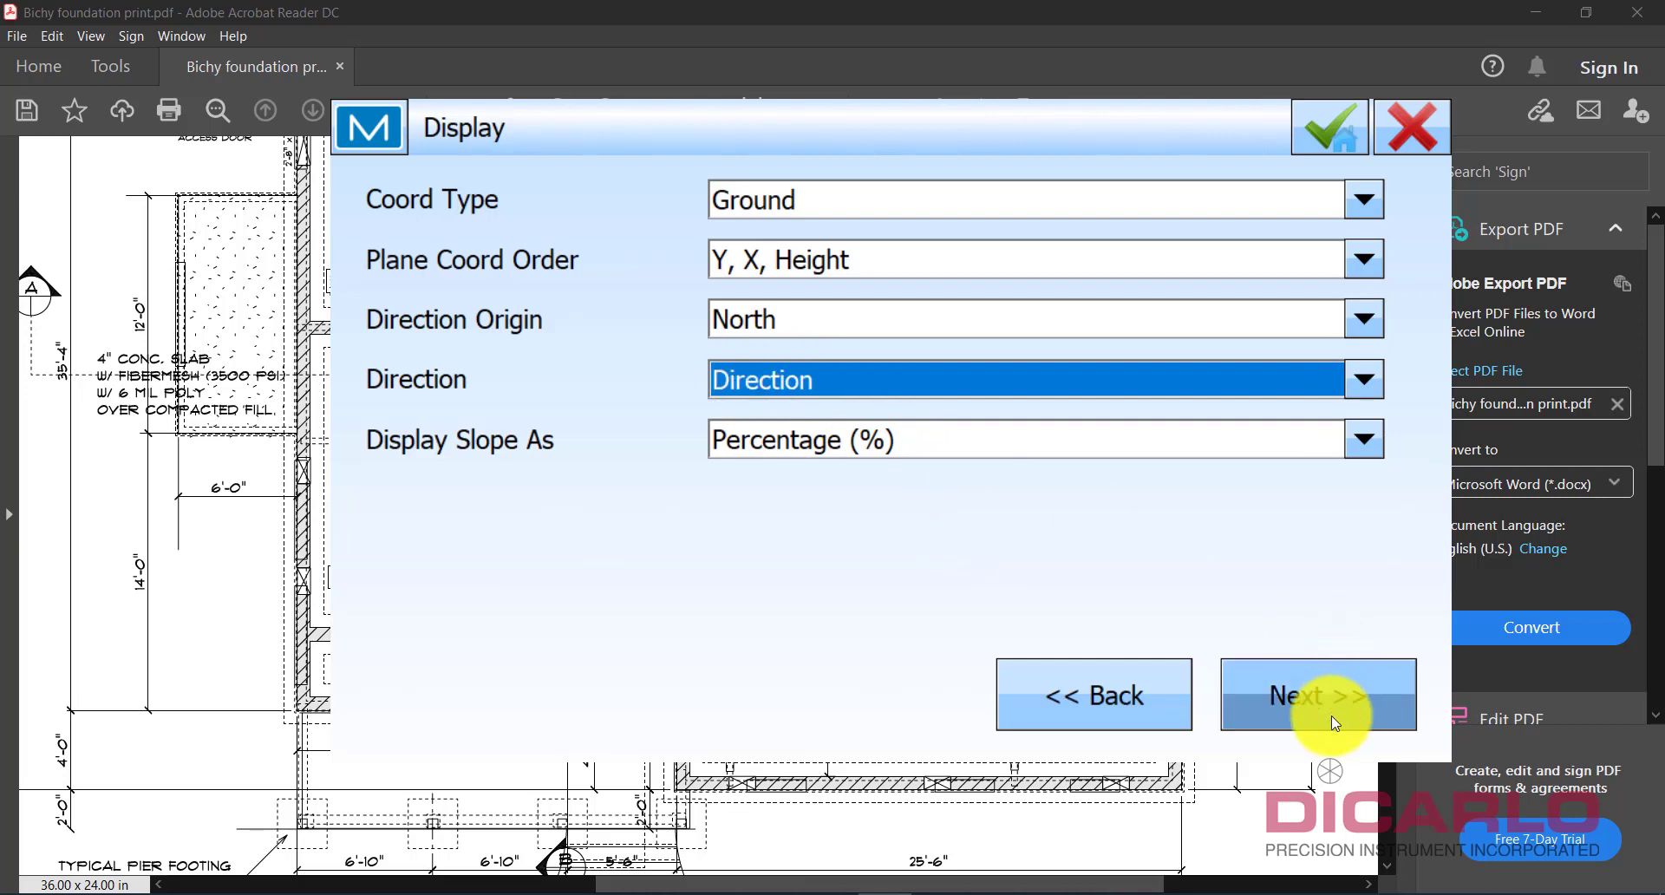
left_click(1308, 684)
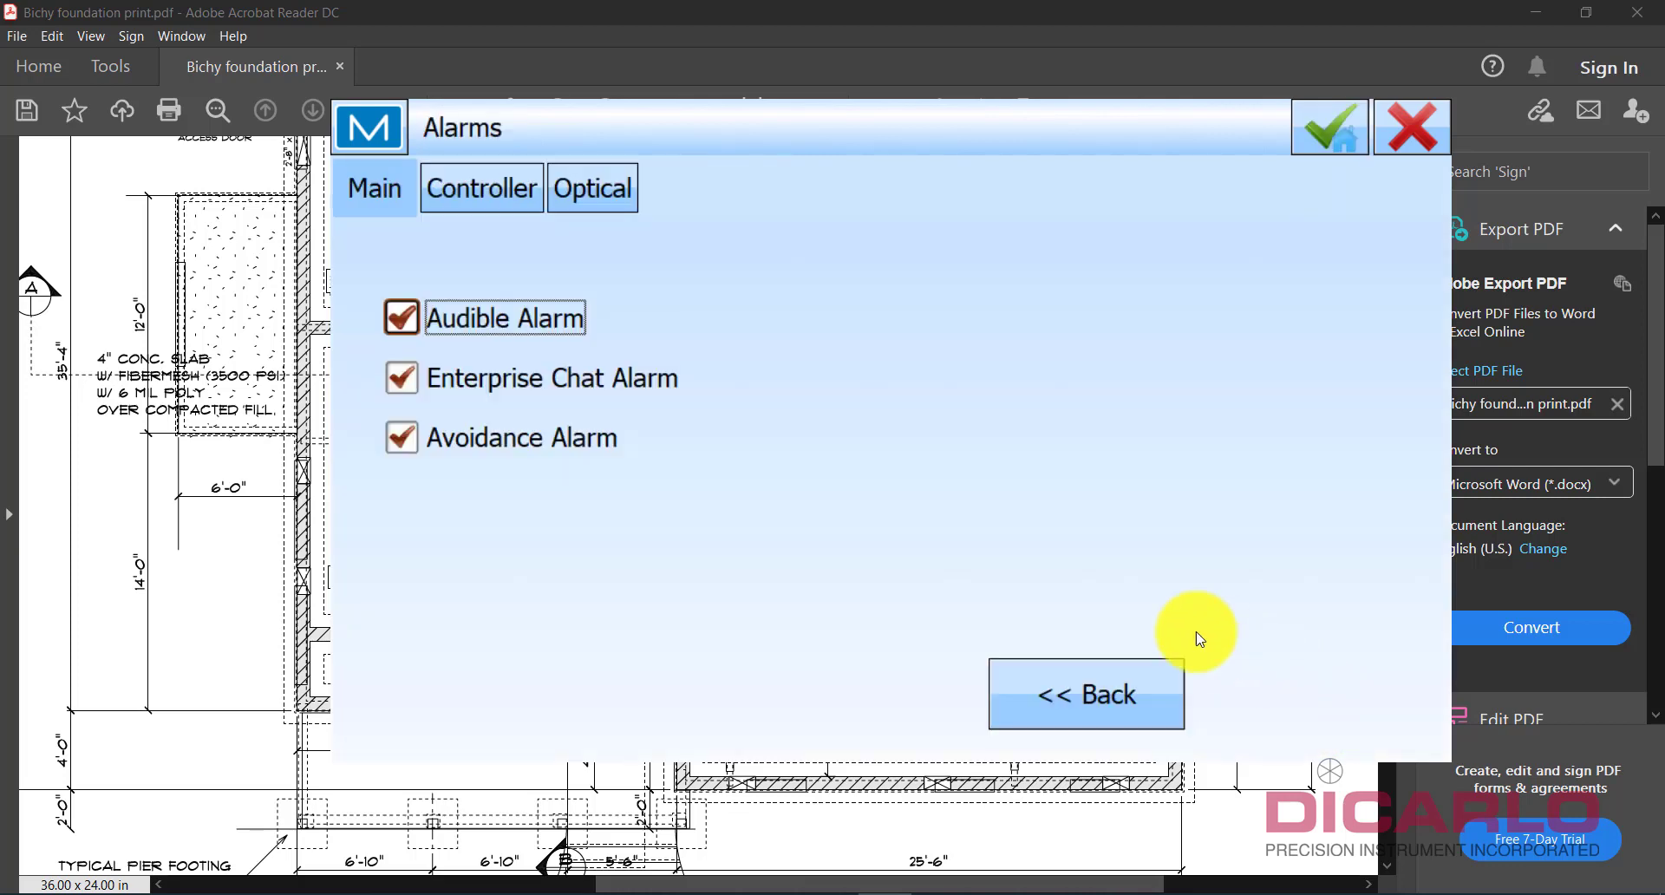
Turn off Audible Alarm, finish the House_layout job, and open its empty Plan view.
left_click(415, 319)
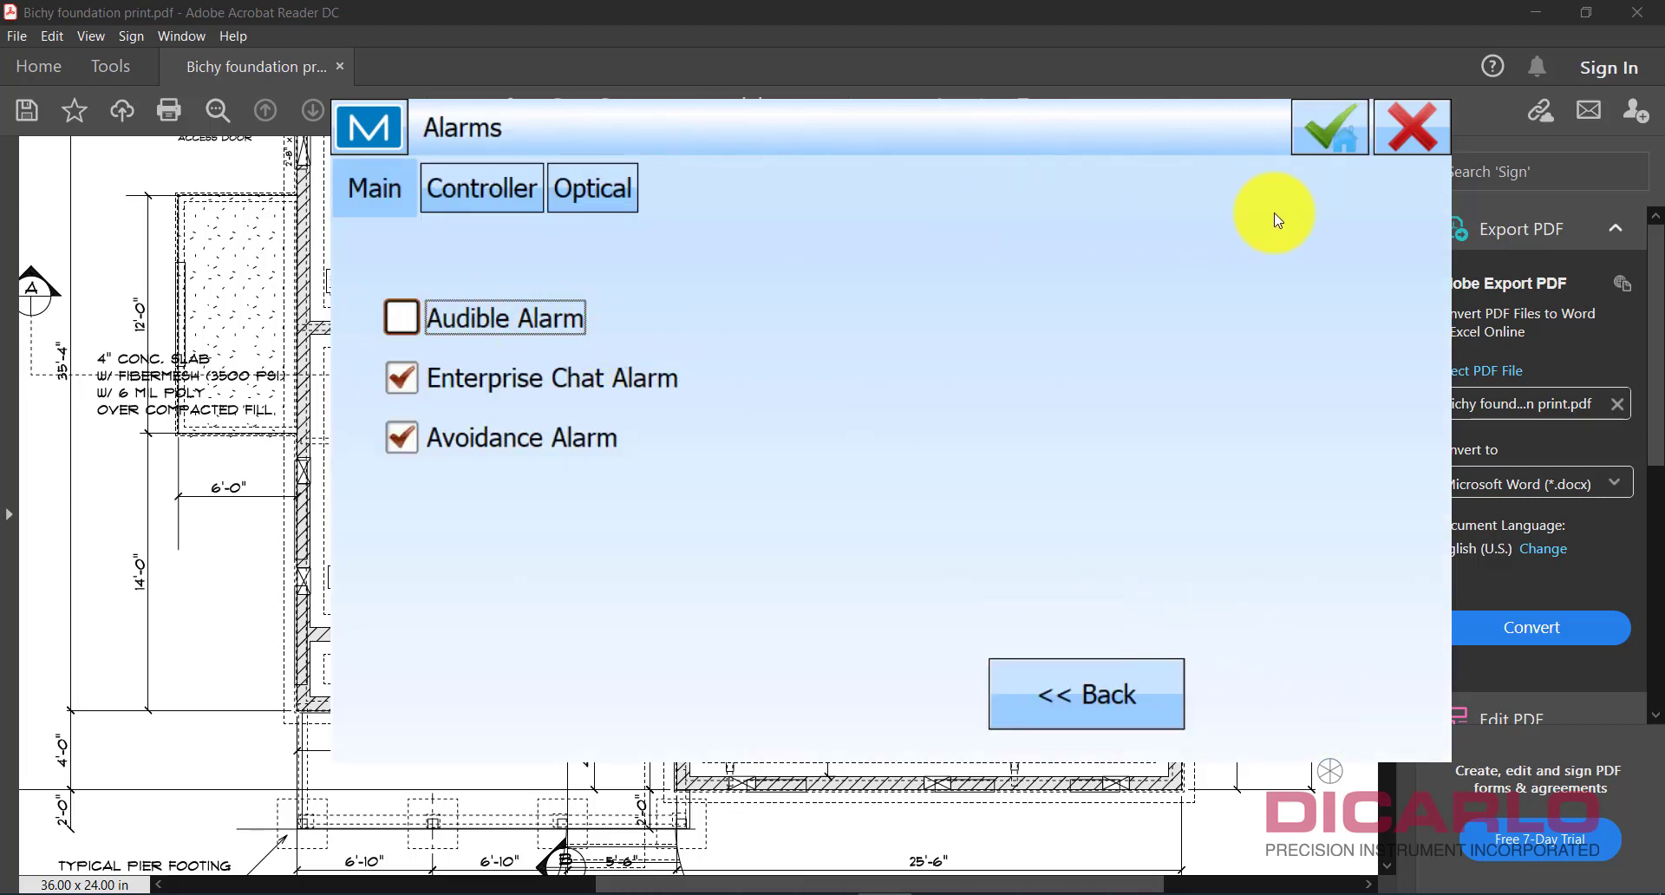
left_click(1317, 139)
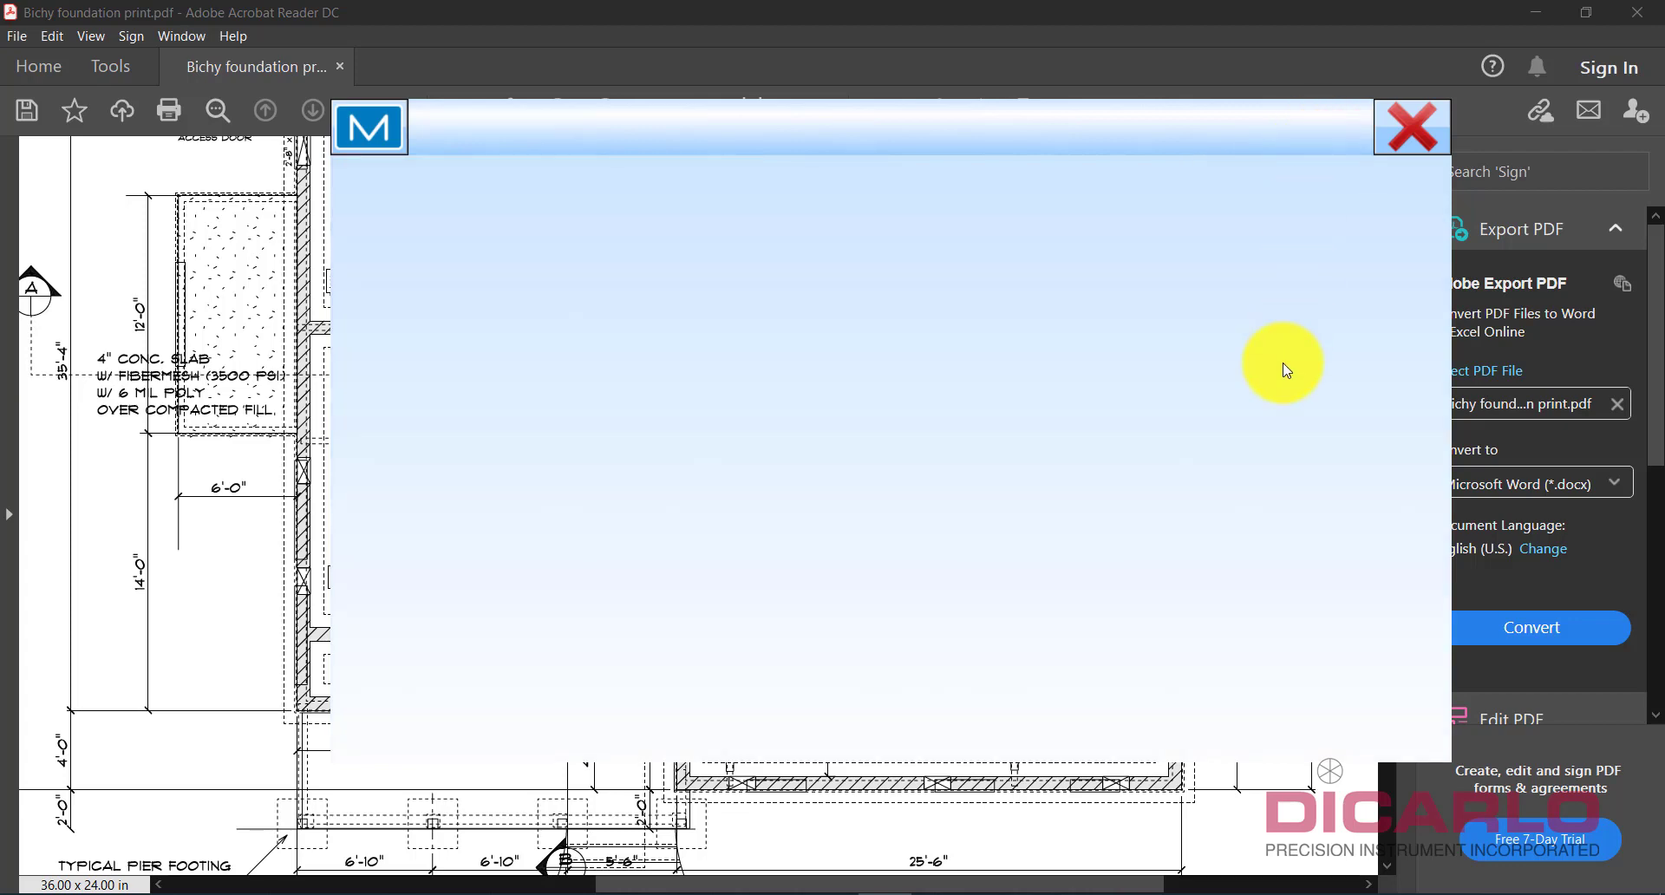
left_click(1350, 314)
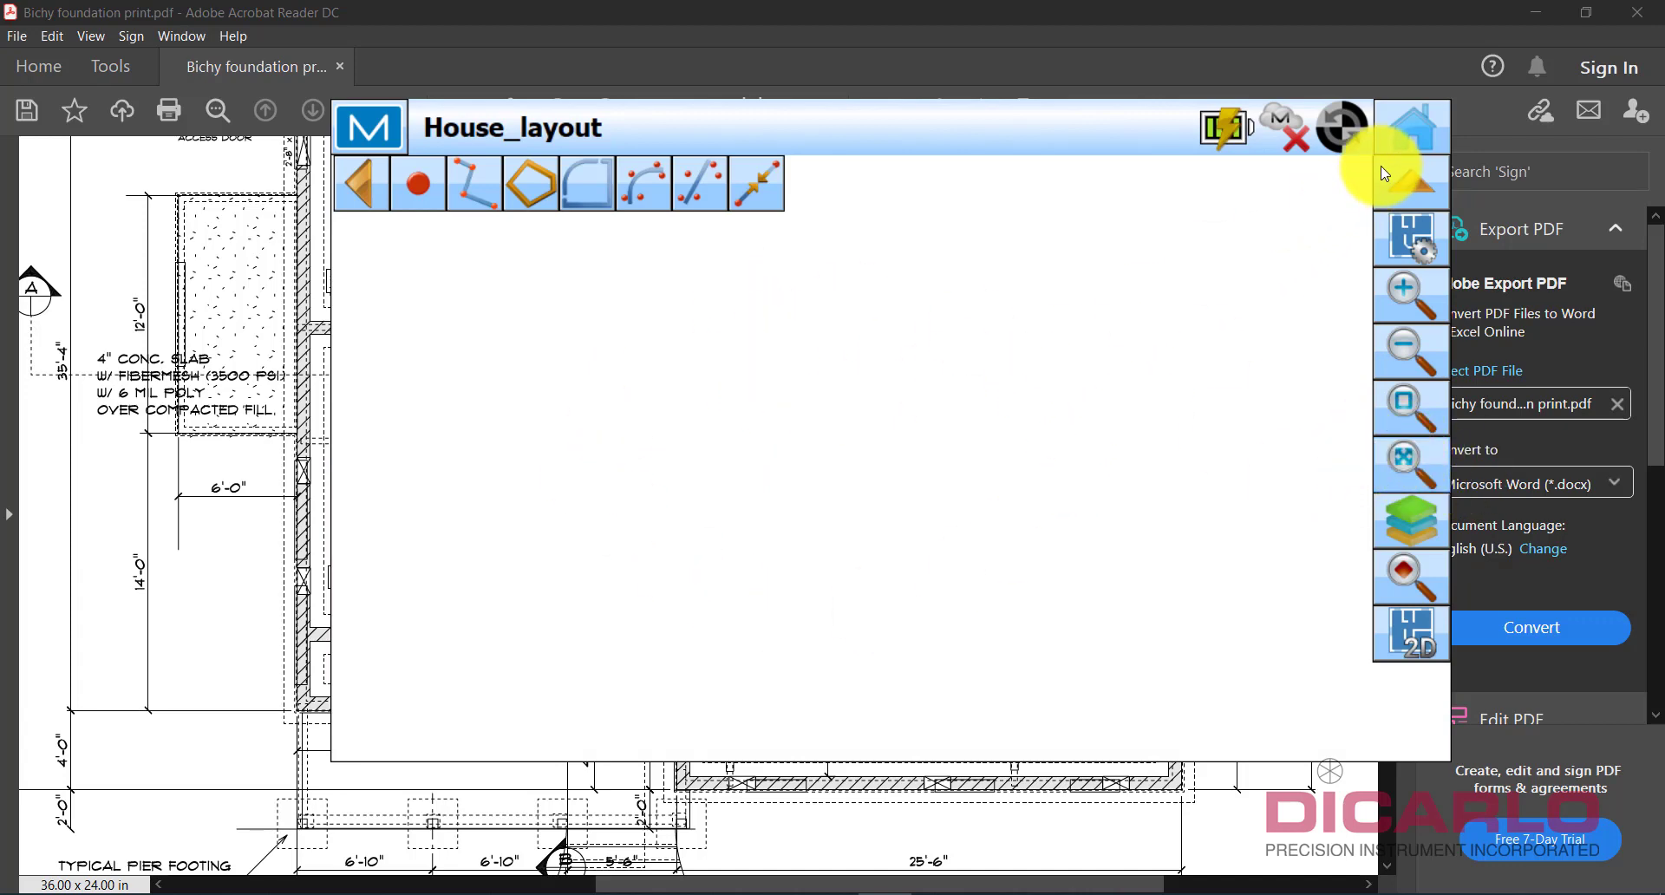
Return to the main menu and open Calculate > Enter Plan, starting at point 1000.
left_click(1402, 128)
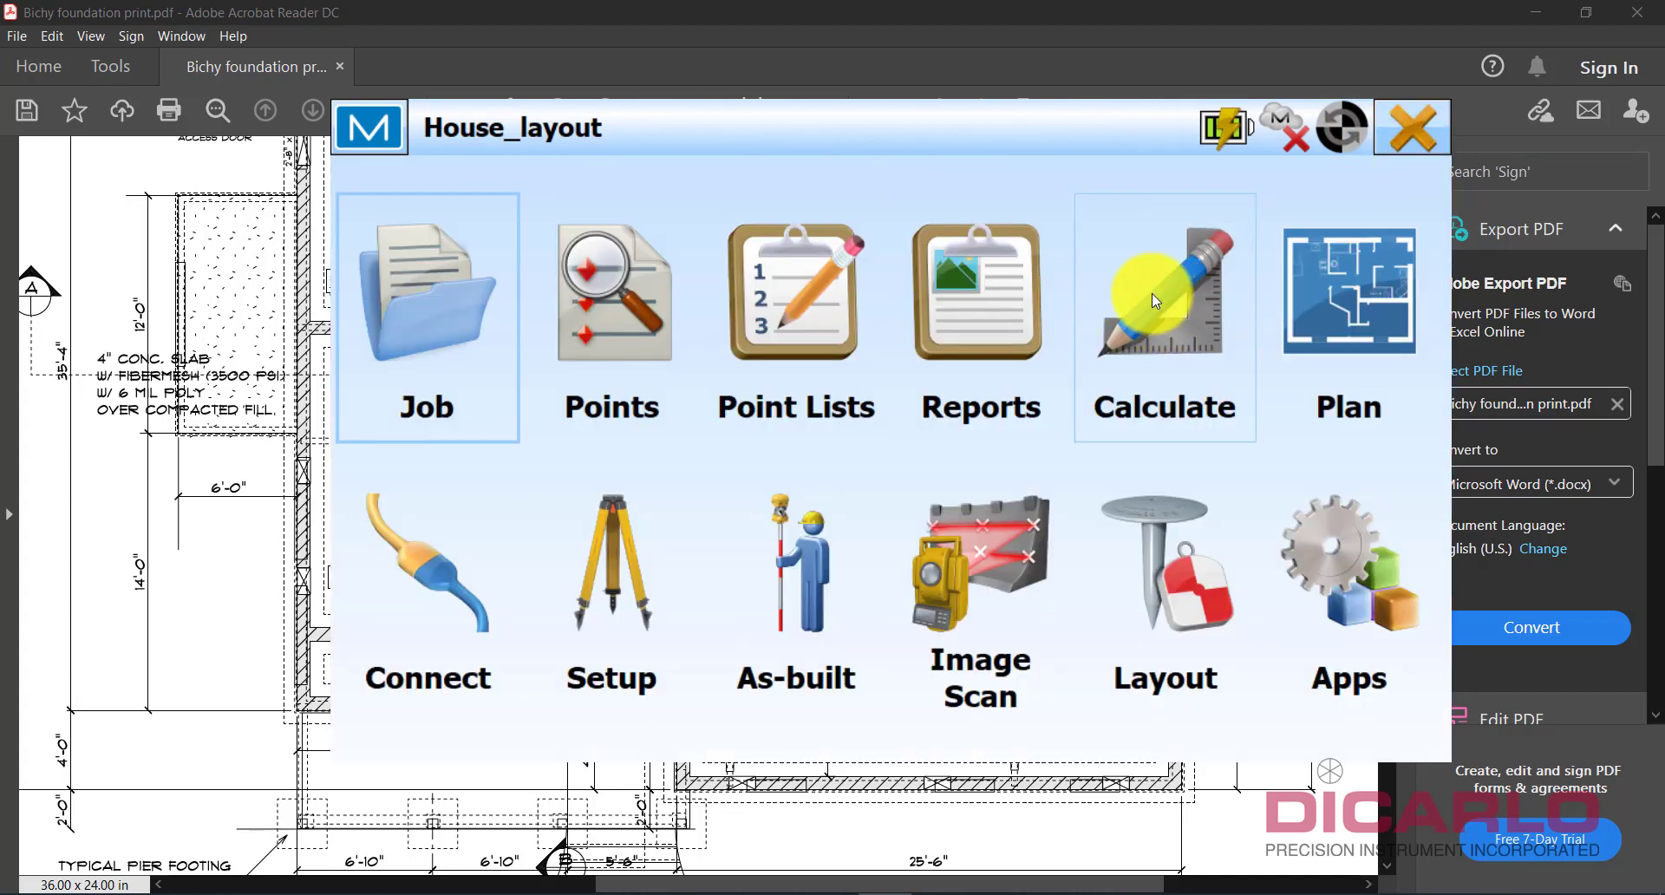
left_click(1161, 324)
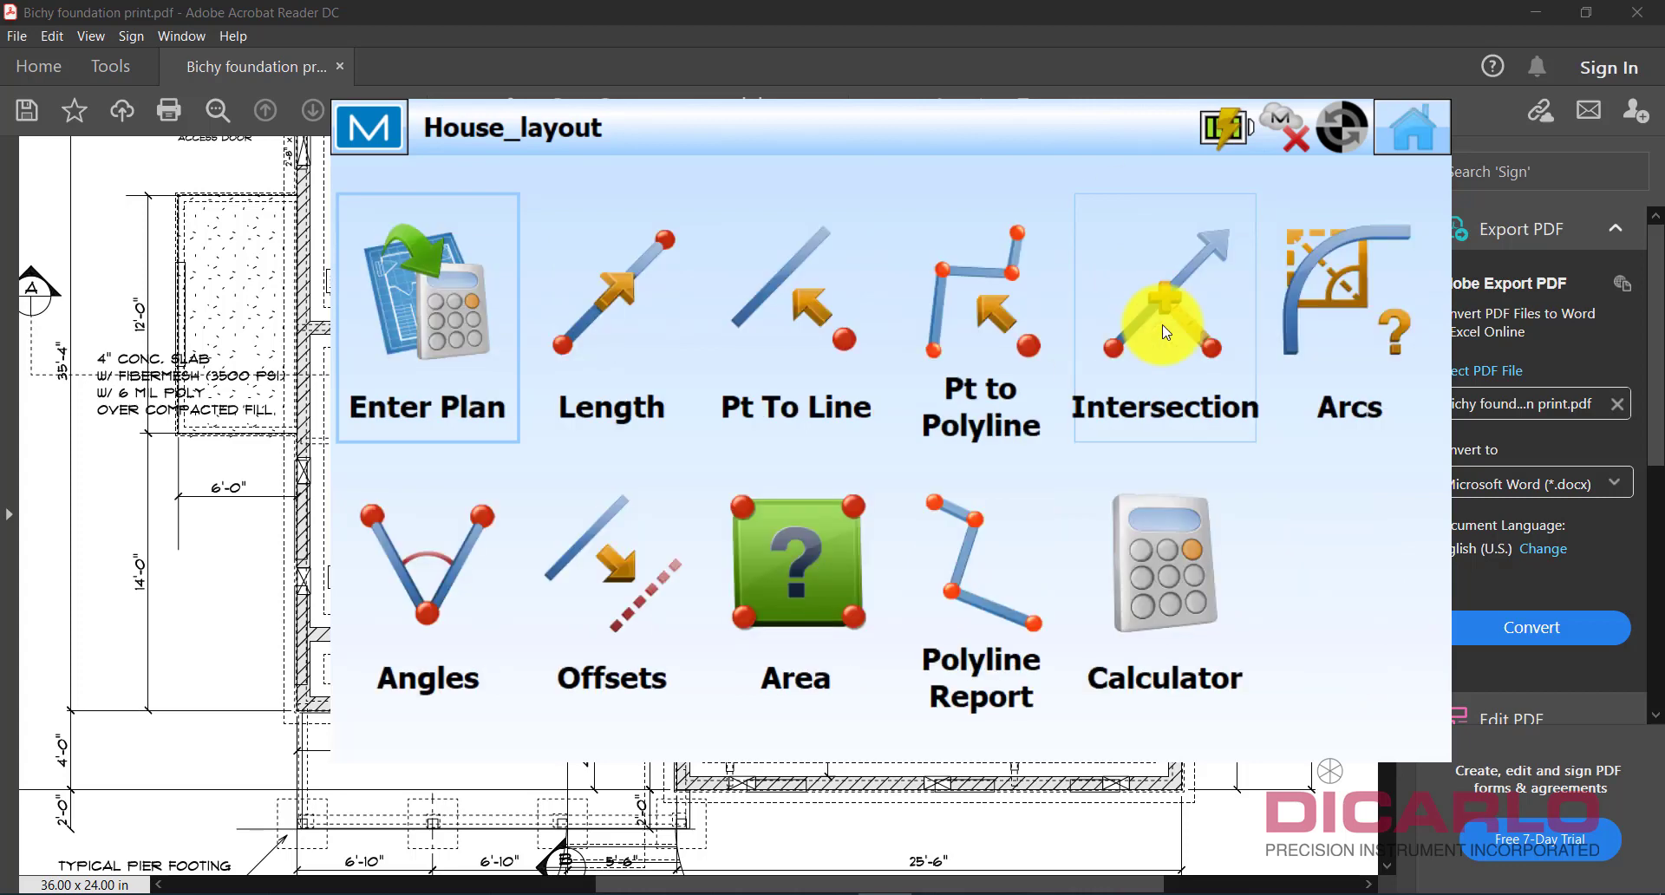
left_click(422, 291)
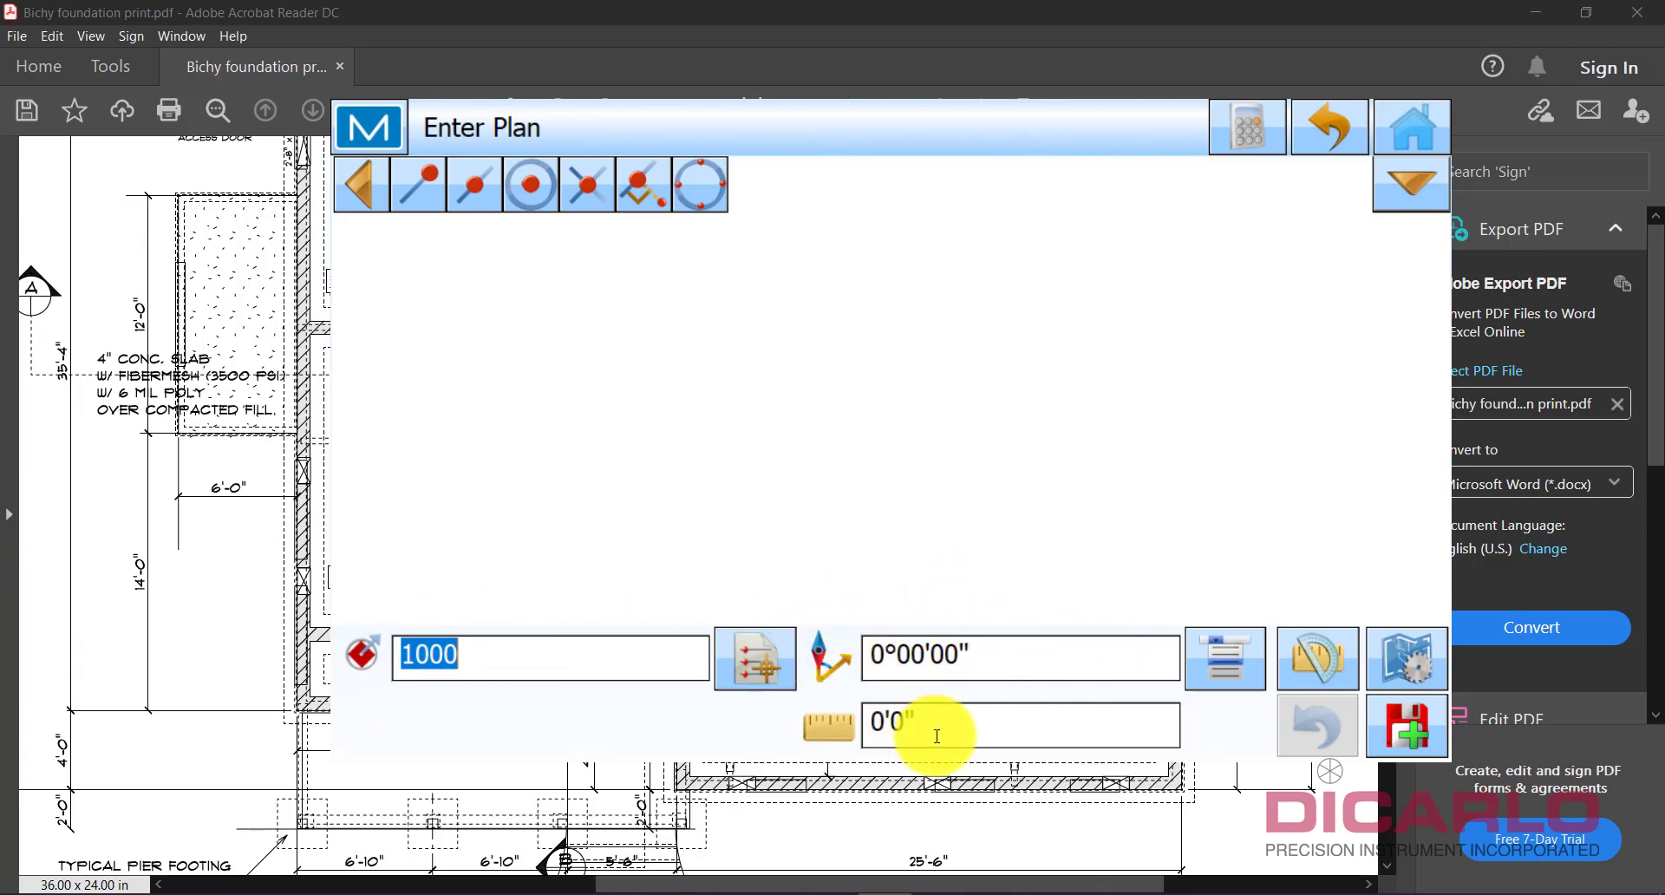
Check the foundation drawing and set the first leg's bearing to 90°.
left_click(214, 522)
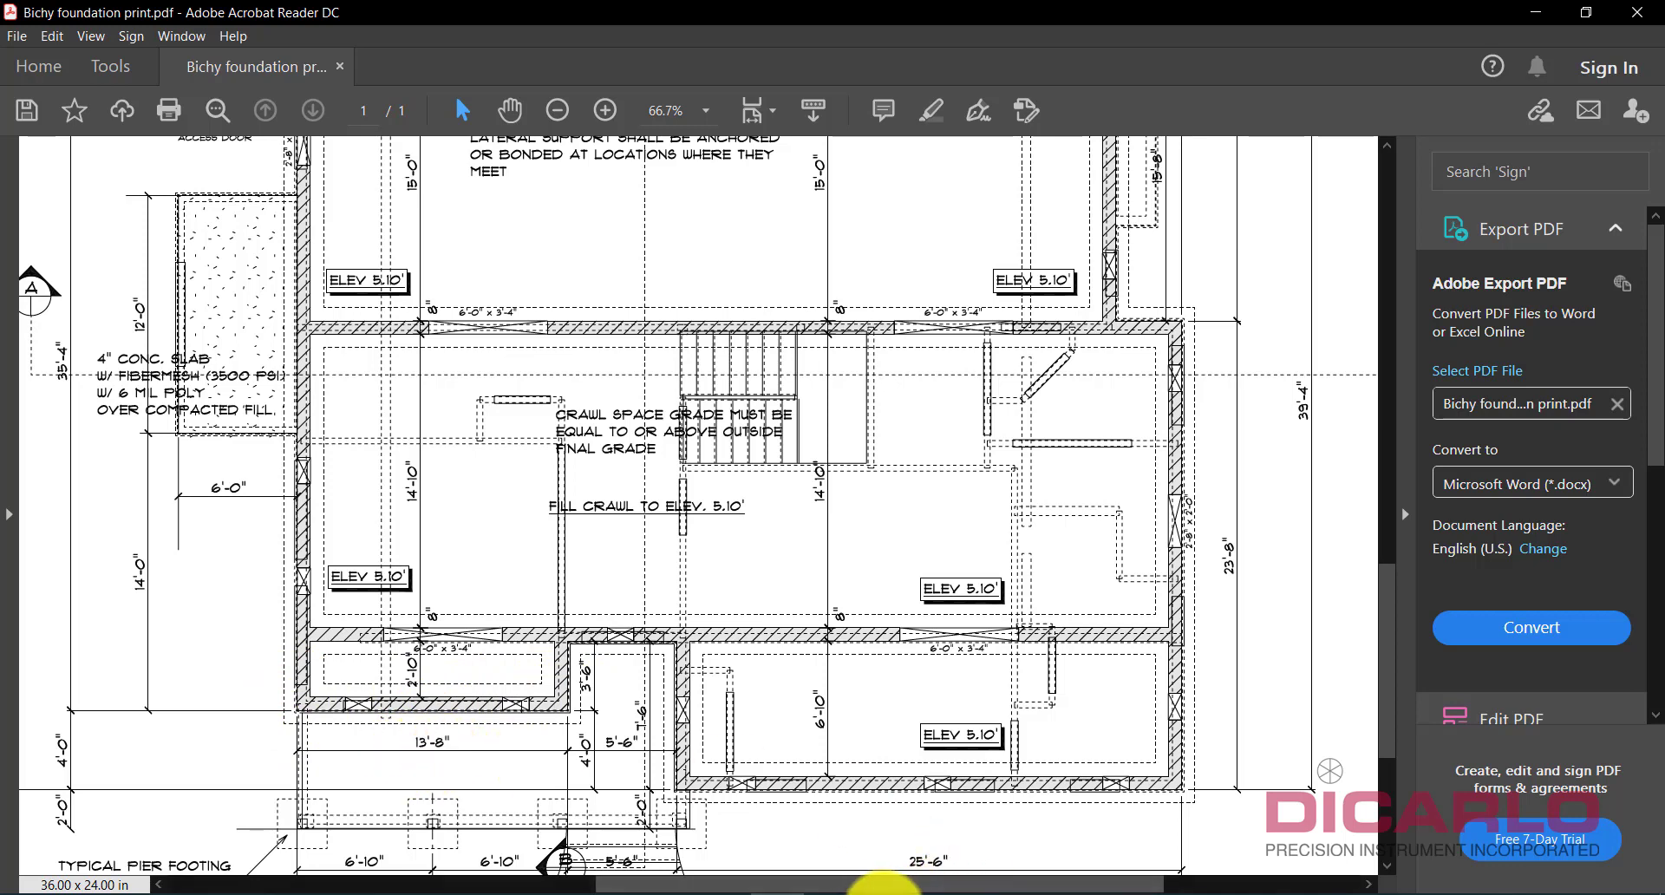
left_click(876, 885)
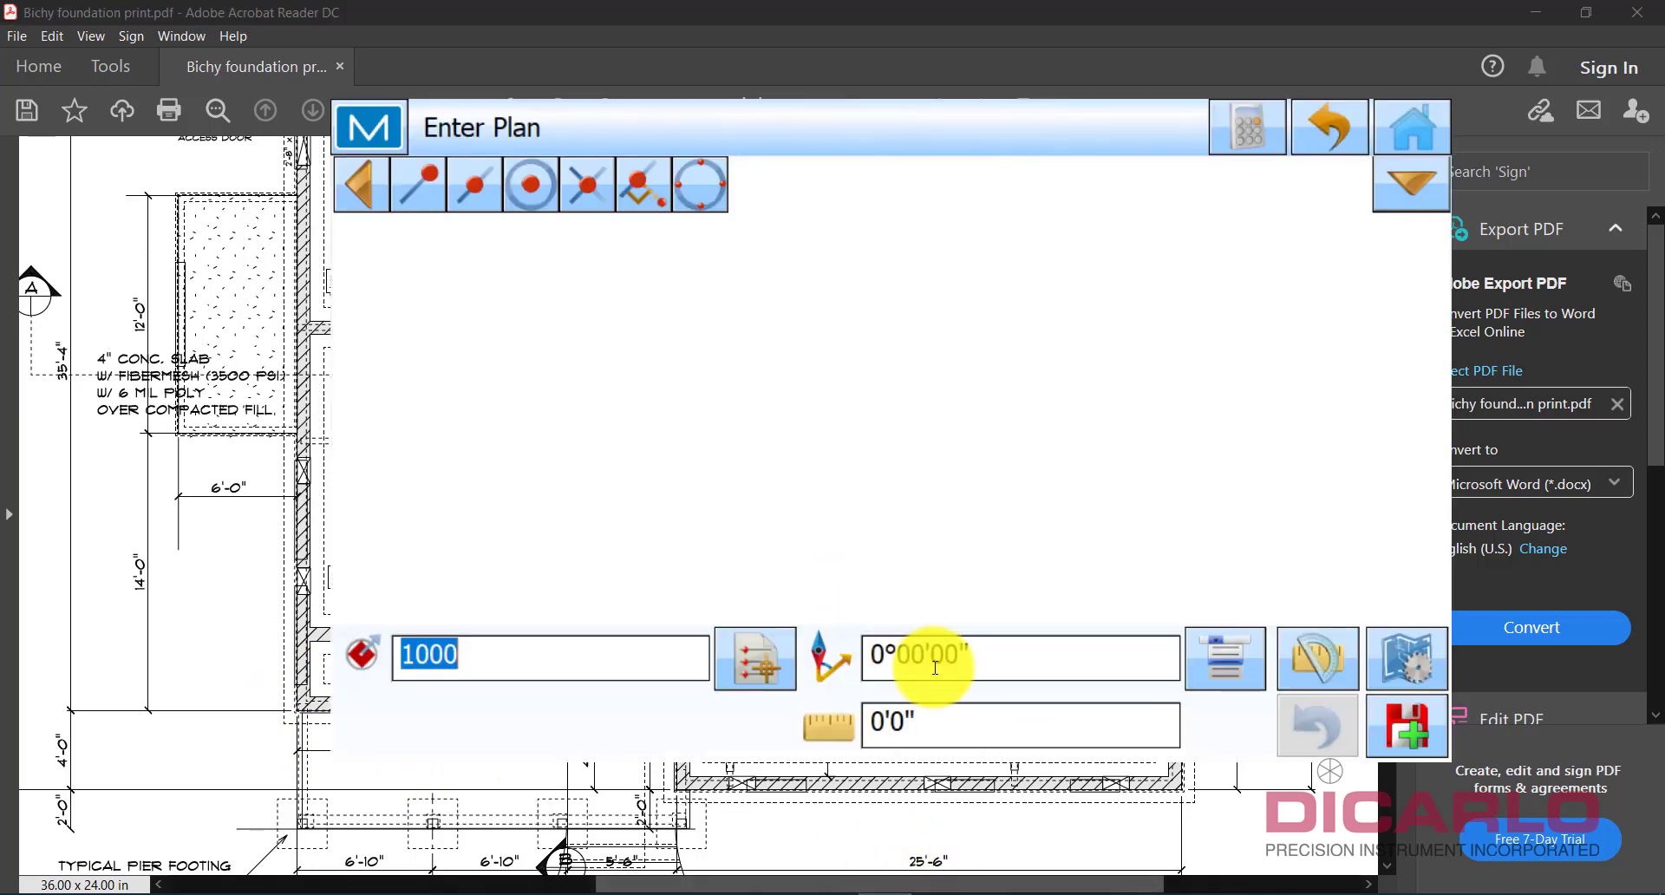
left_click(995, 657)
left_click(861, 314)
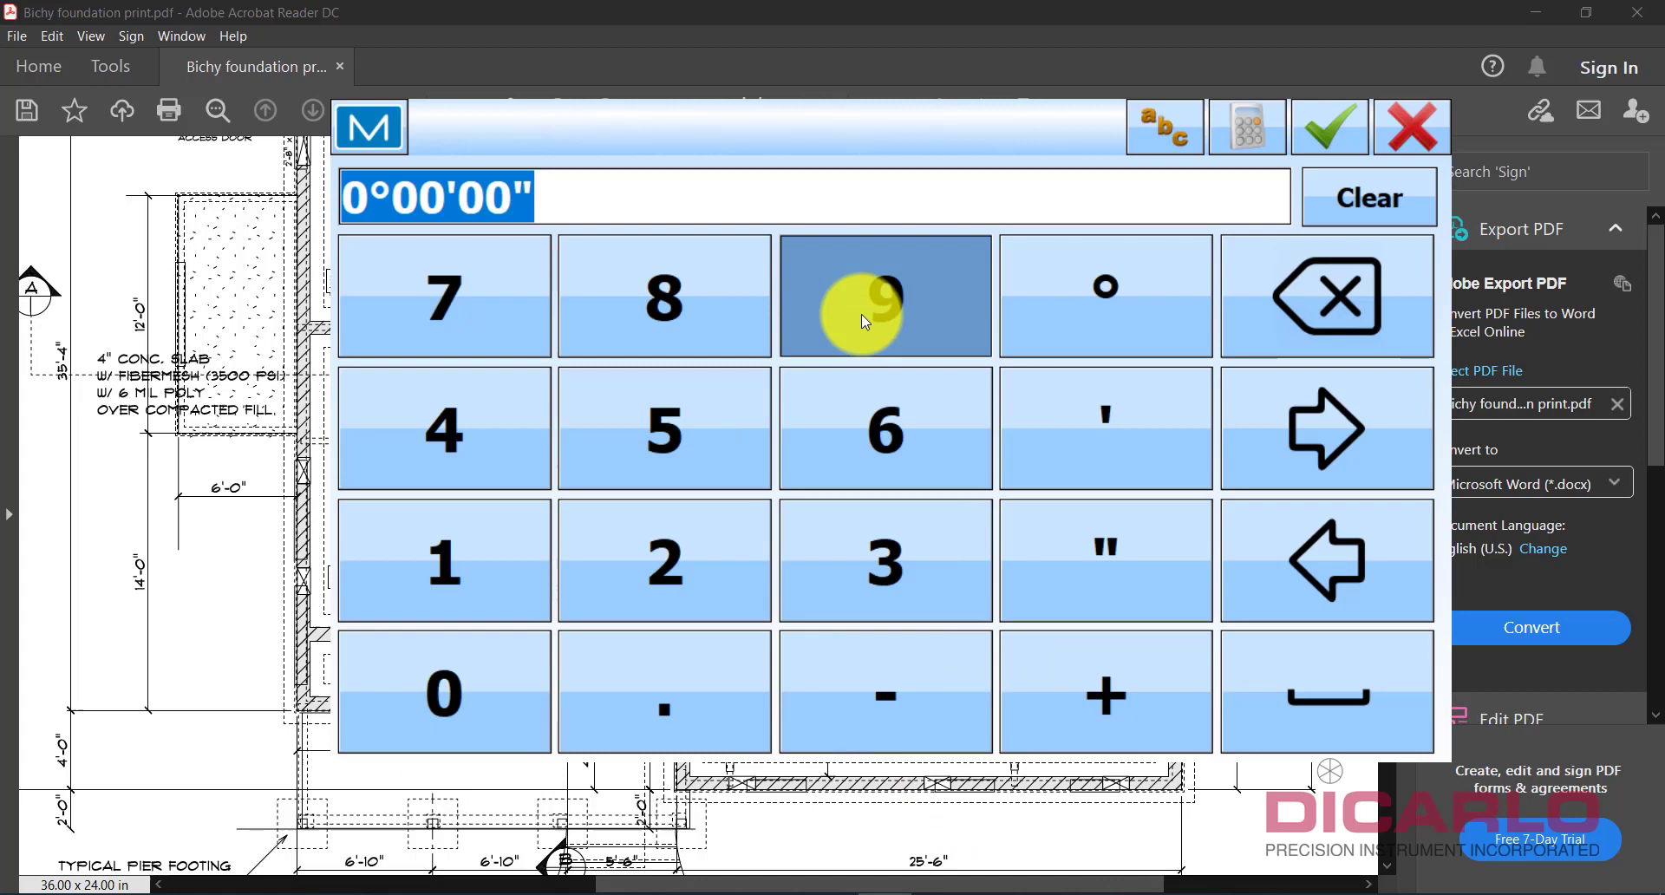
left_click(529, 678)
left_click(1329, 127)
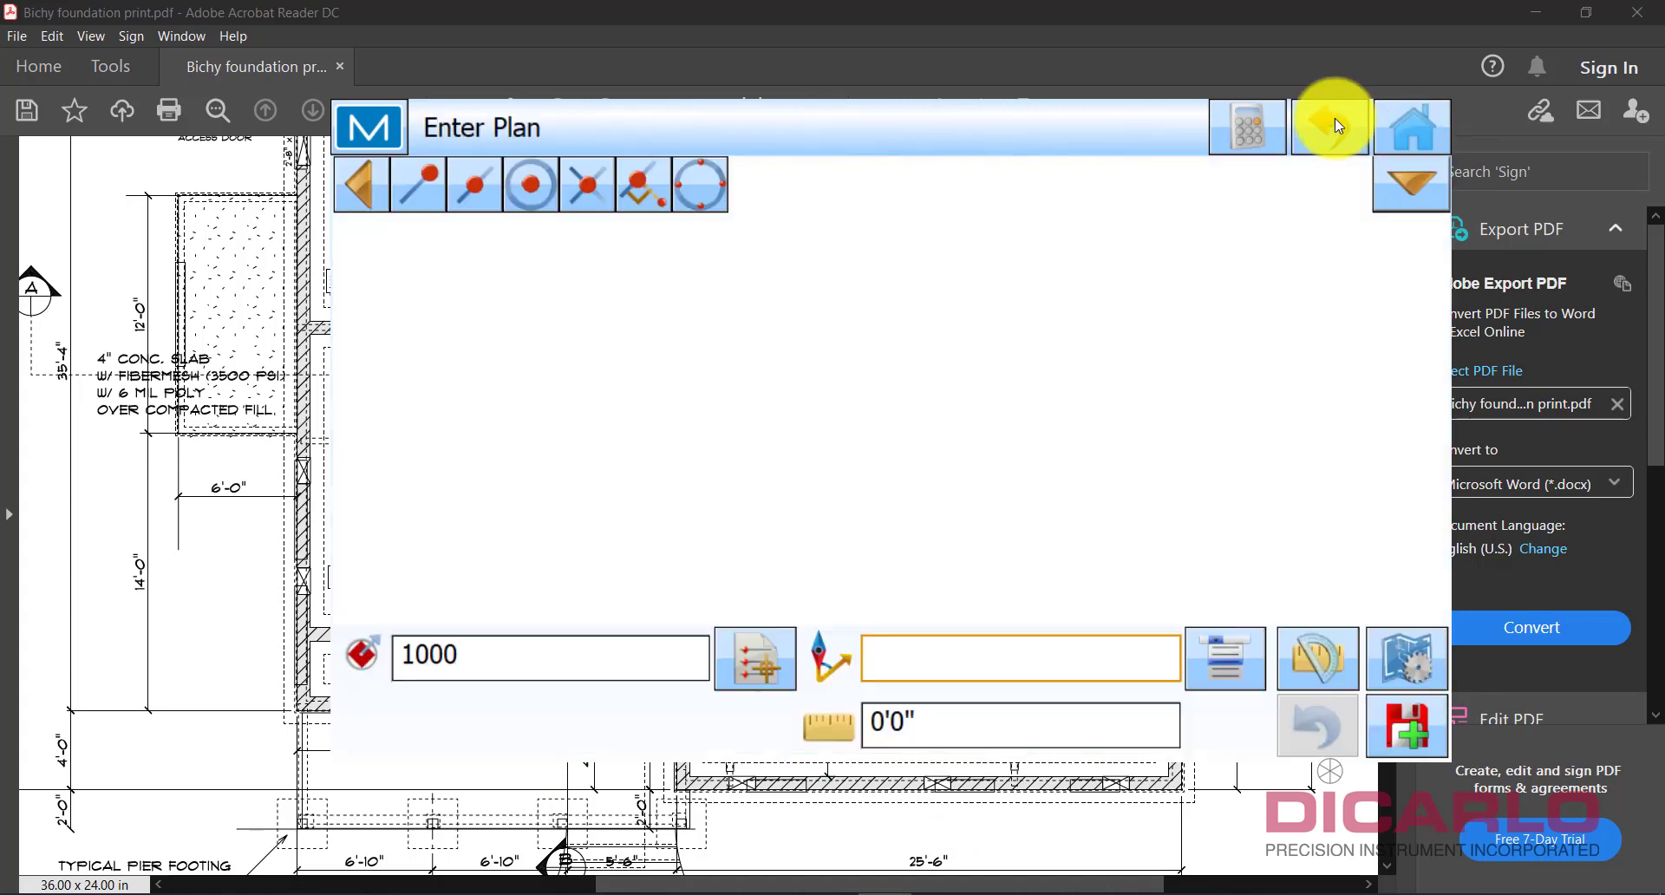
left_click(1226, 655)
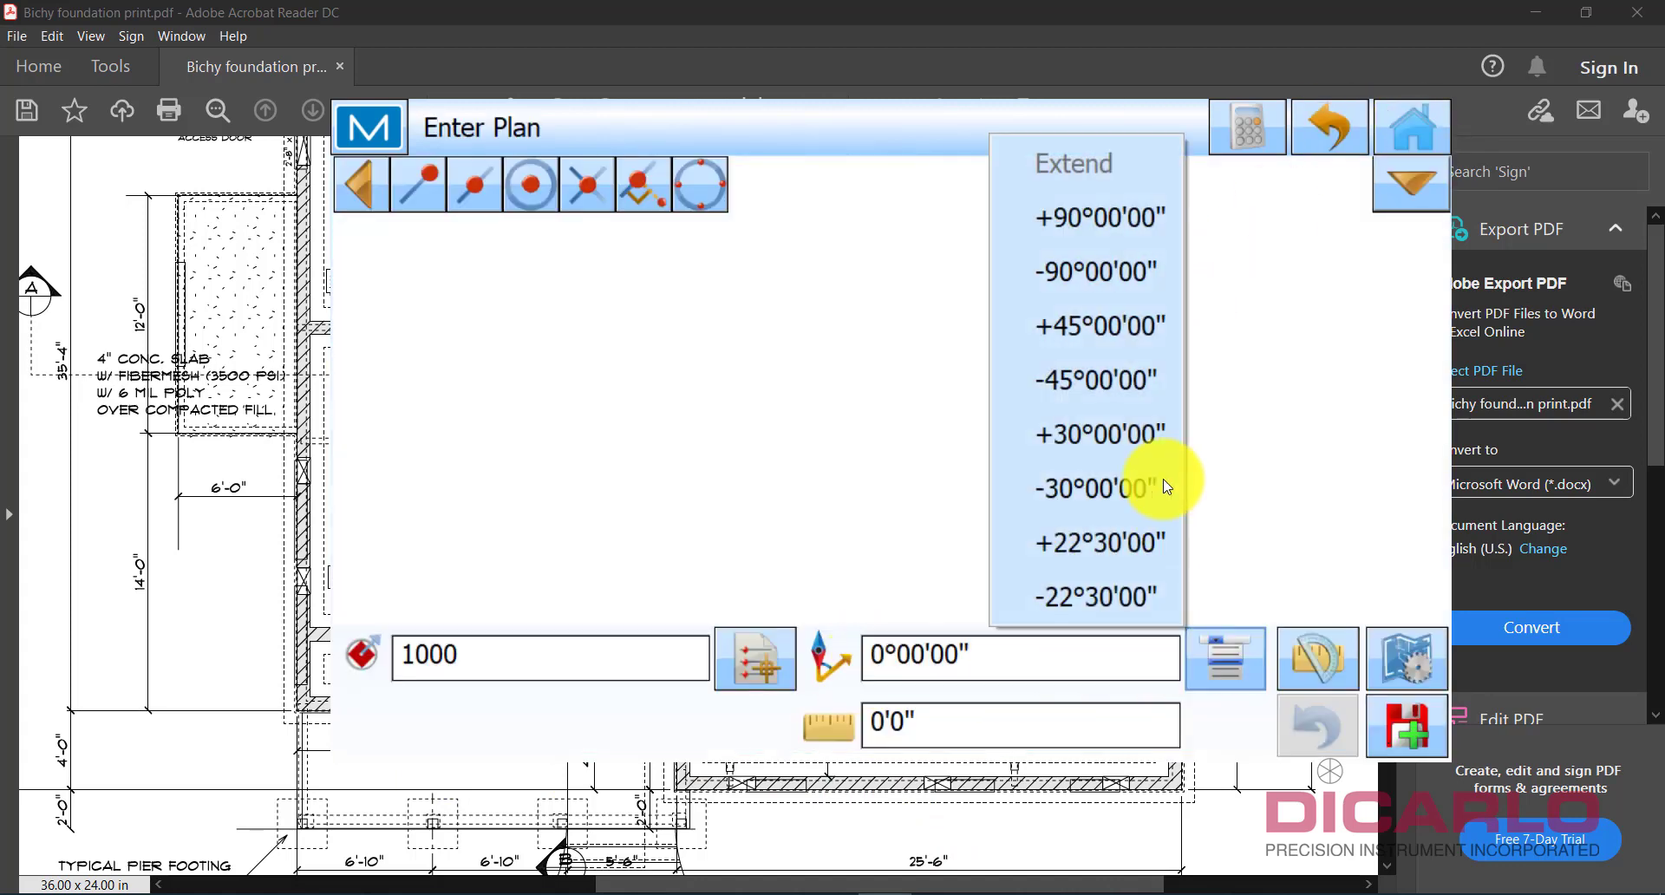
left_click(1115, 211)
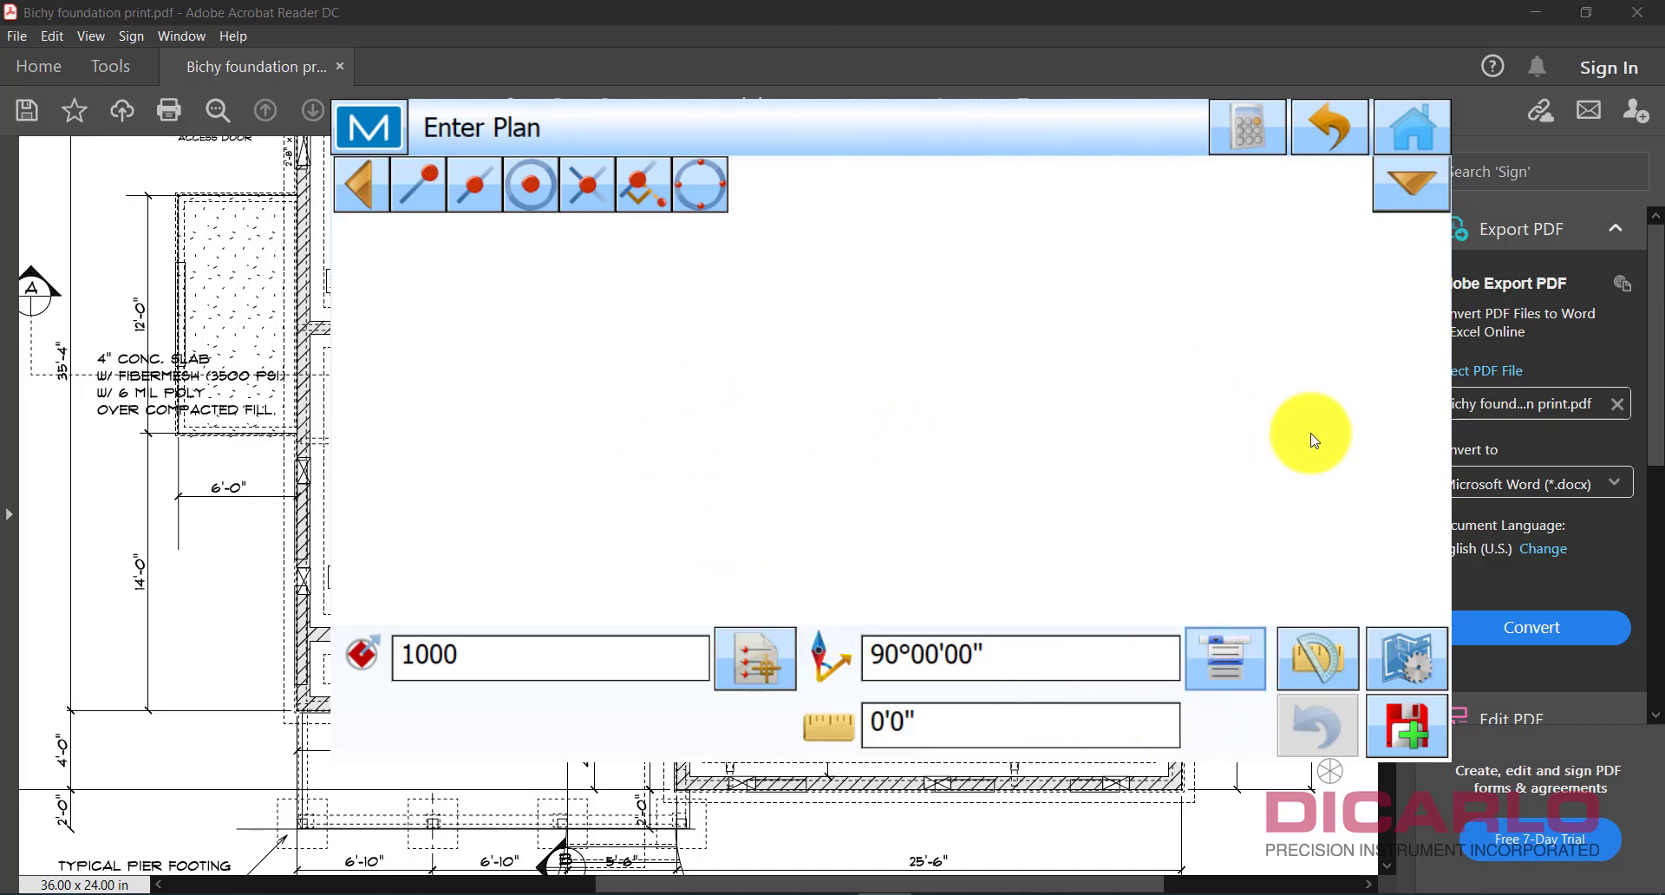
Enter a 13'8" distance, store point 1001, and zoom to extents.
left_click(950, 715)
left_click(437, 559)
left_click(858, 555)
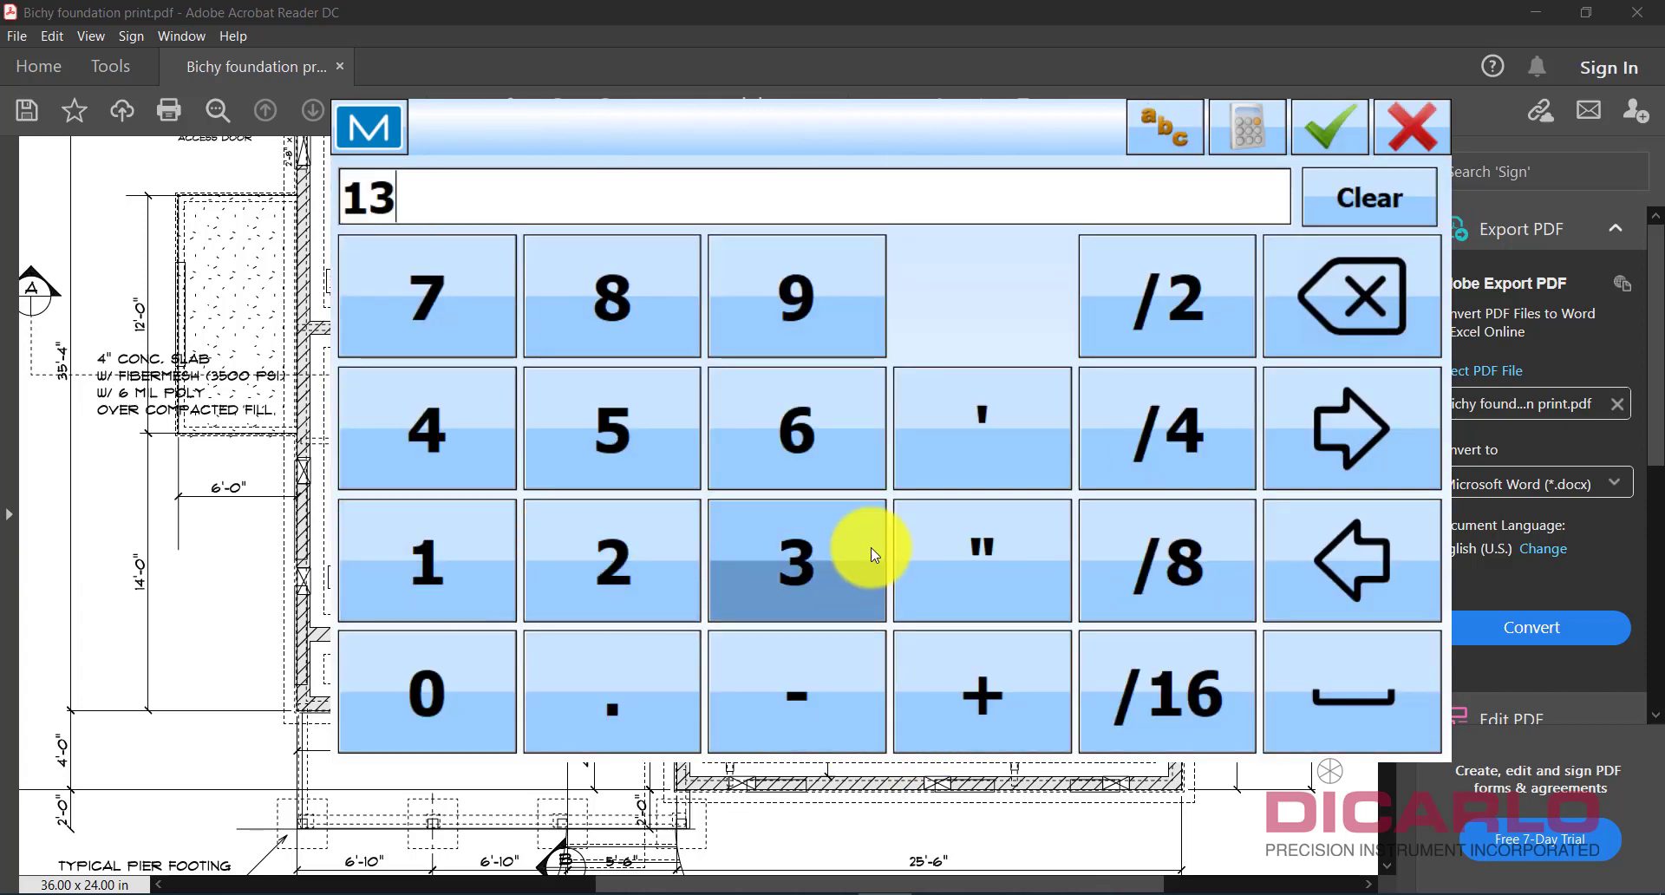
left_click(967, 413)
left_click(607, 297)
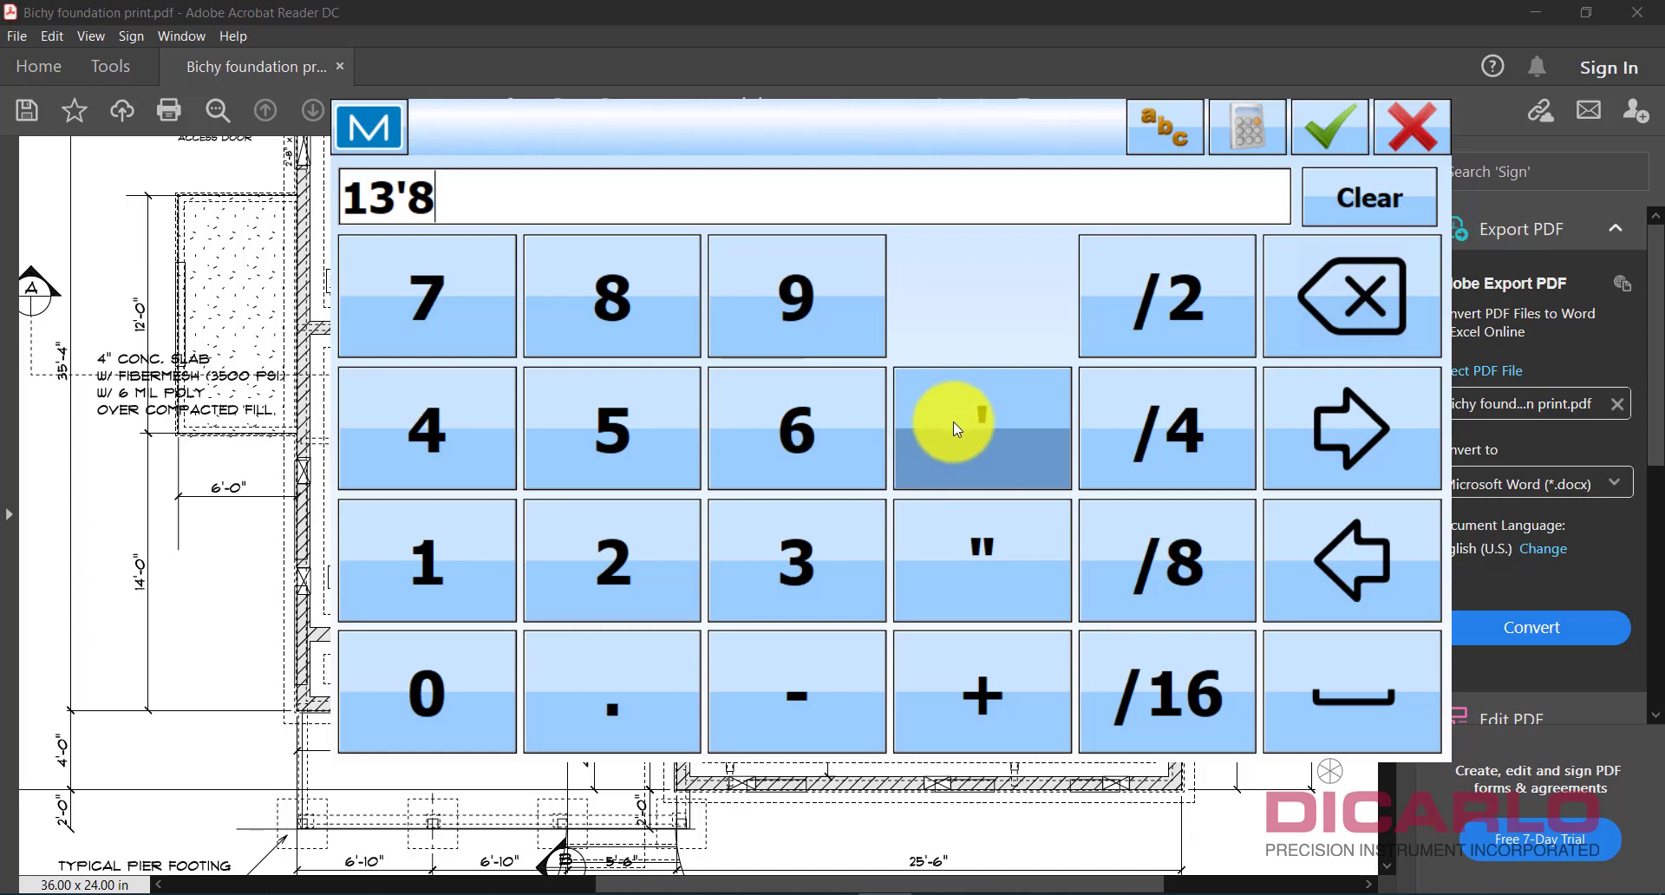
left_click(992, 569)
left_click(1327, 143)
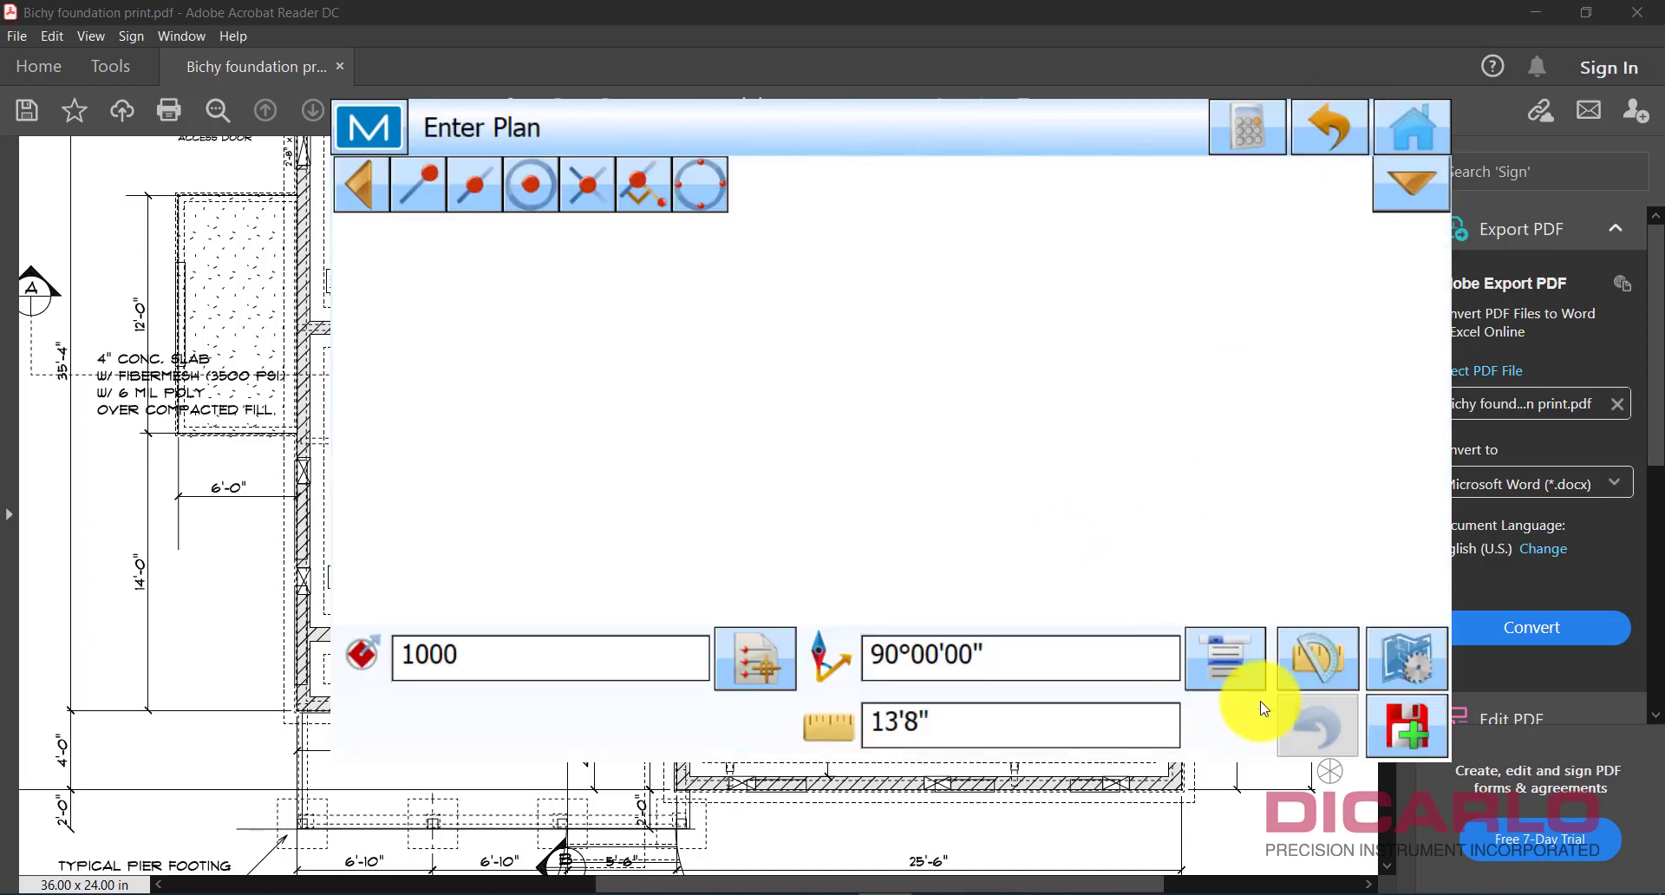
left_click(1403, 725)
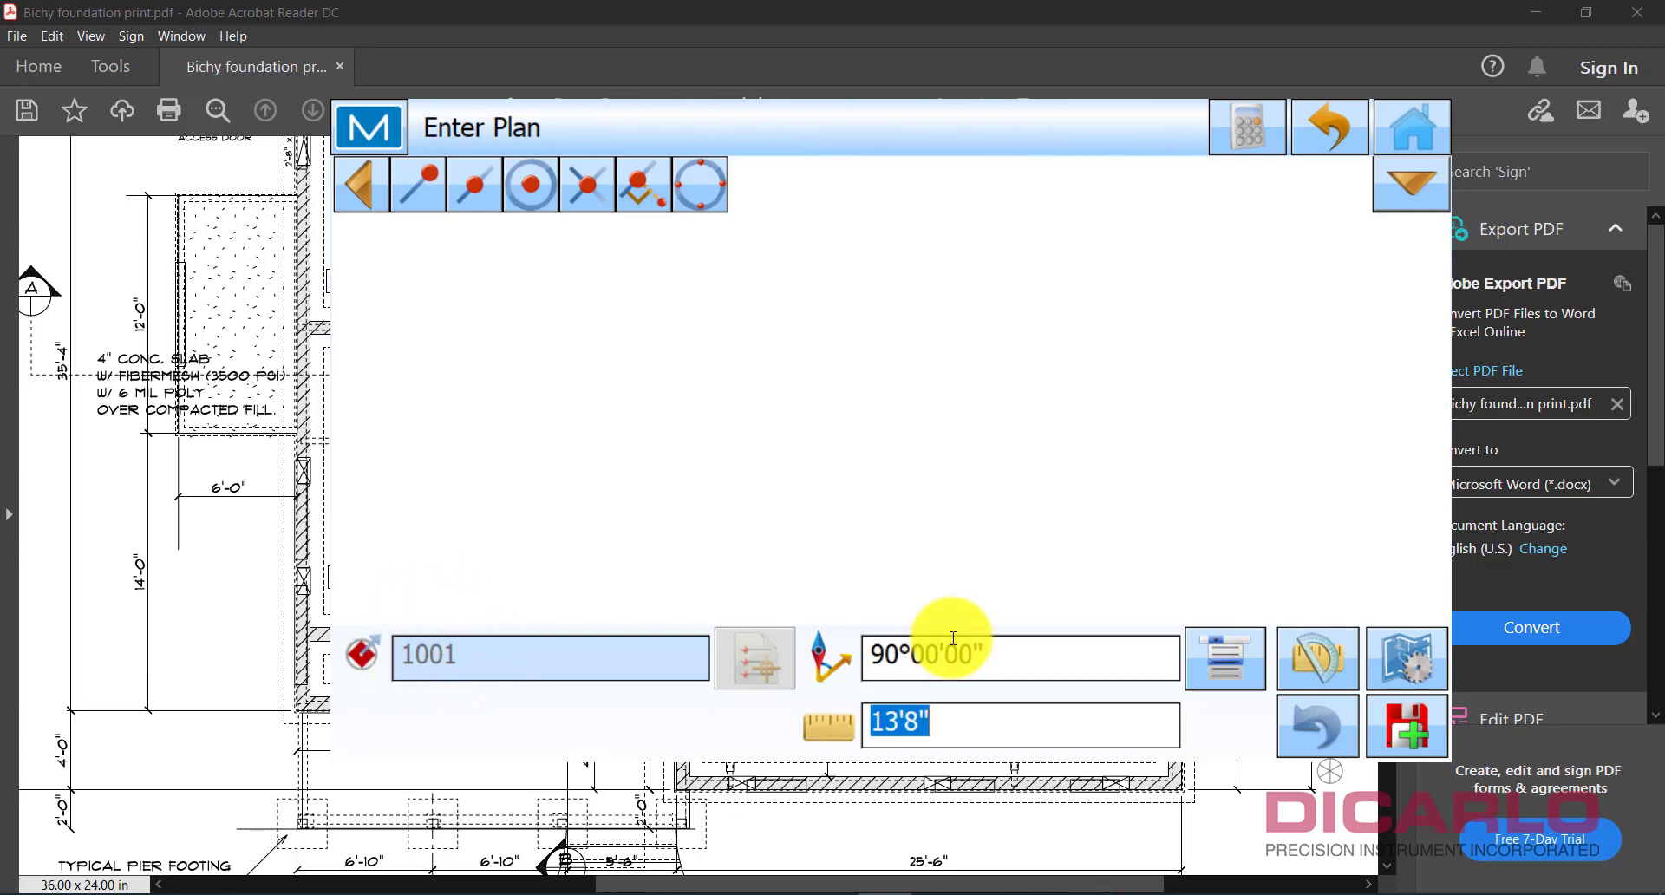
left_click(1400, 200)
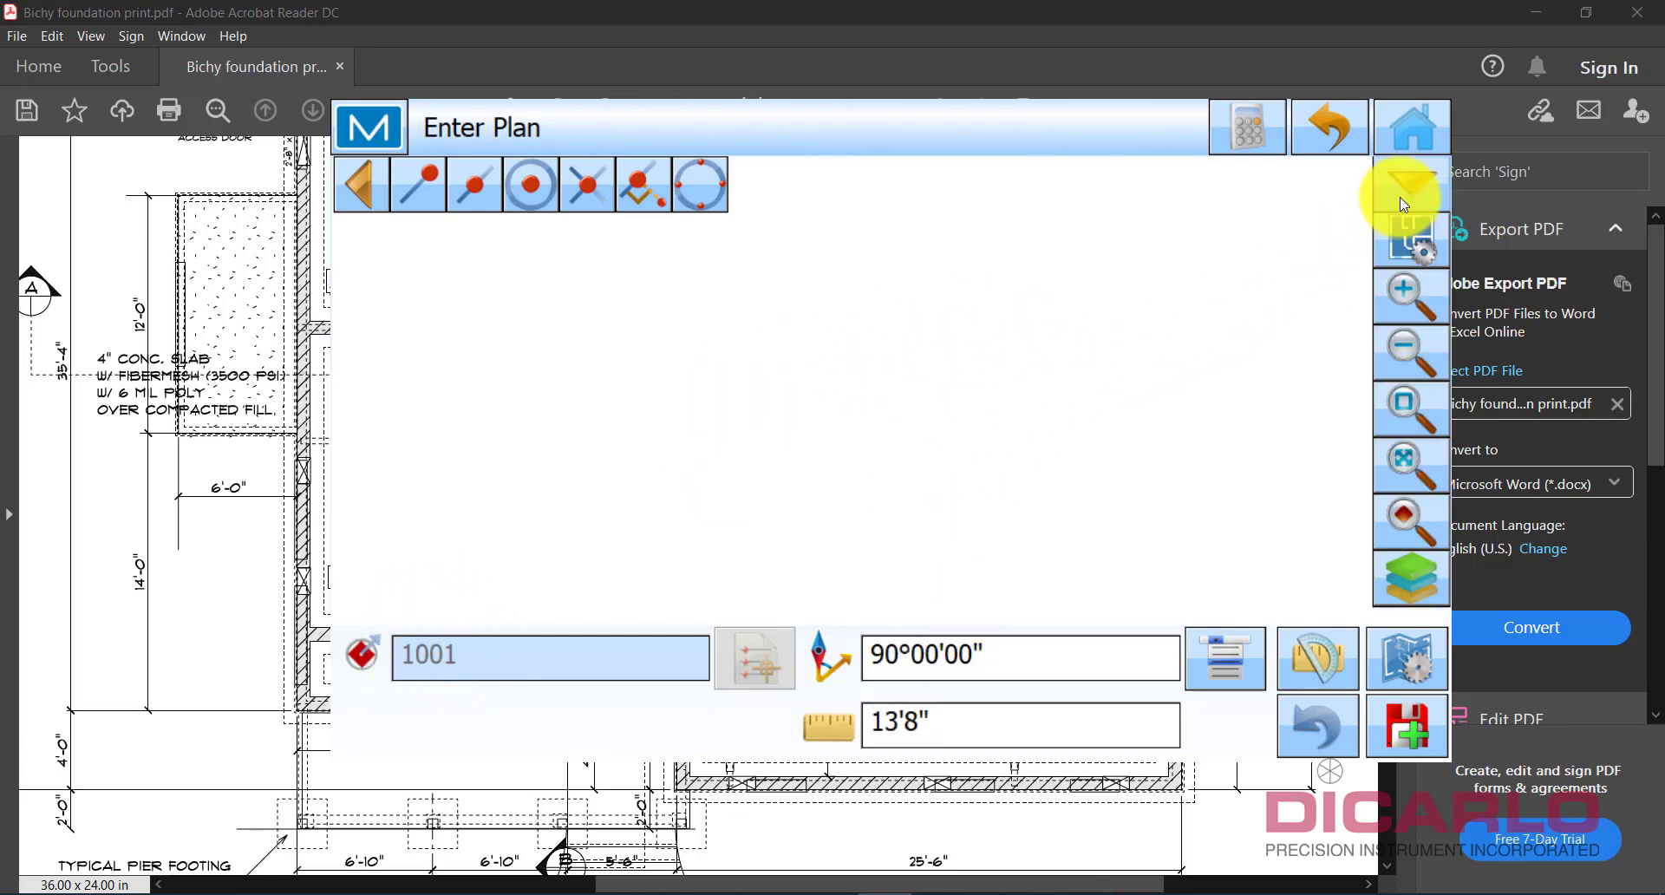
left_click(1414, 461)
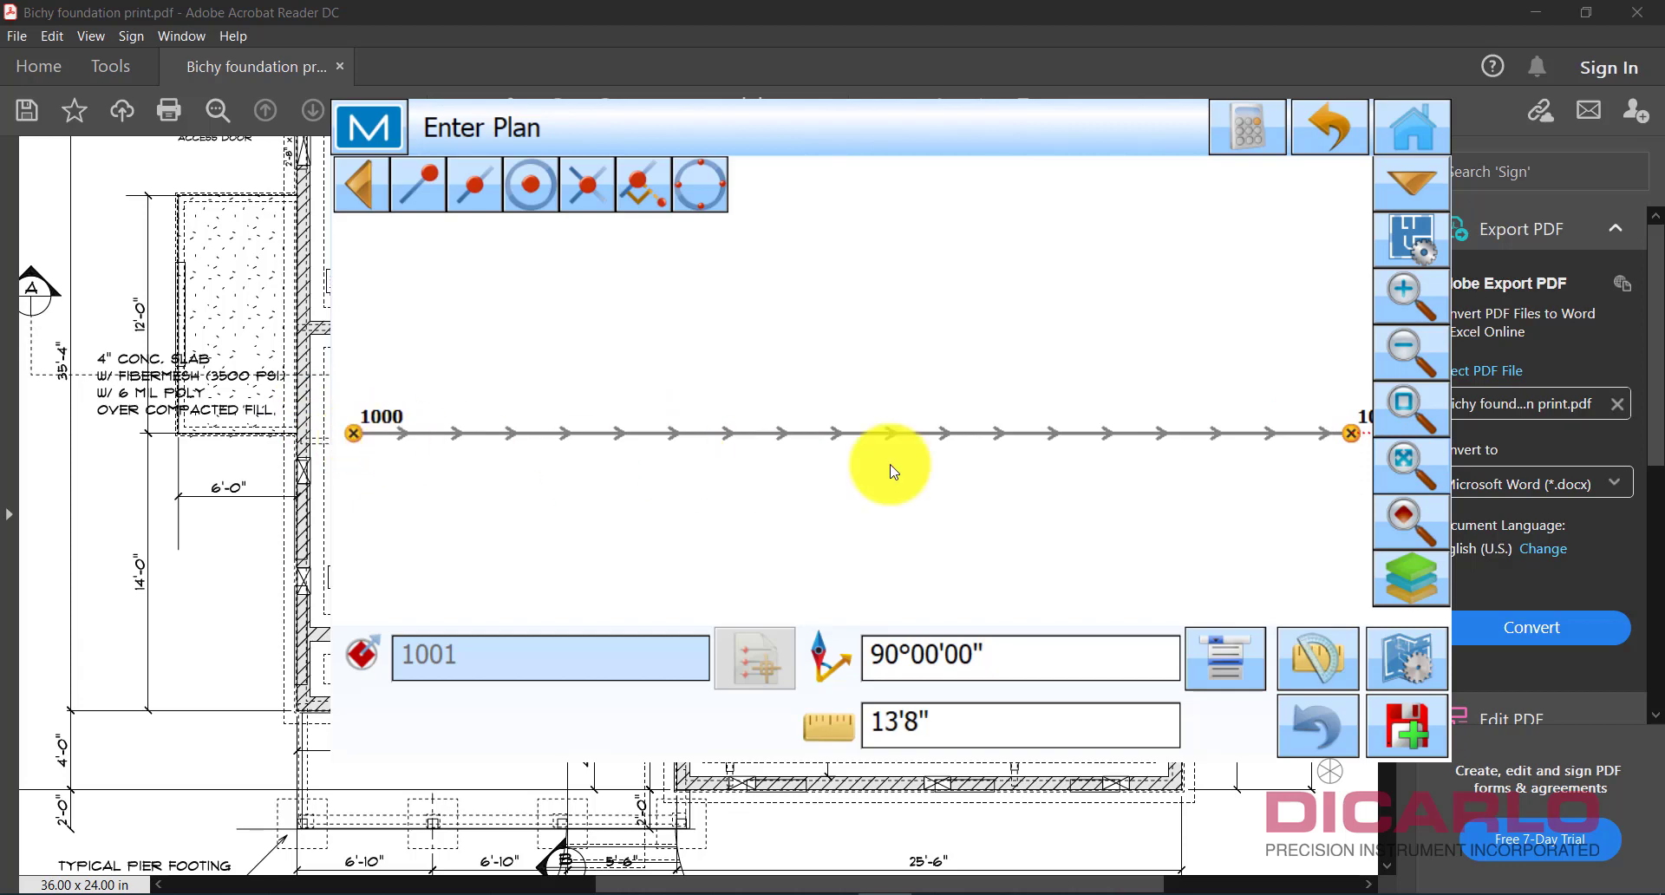
Check the drawing and choose a -90° turn for the next leg.
scroll(960, 471, "down", 3)
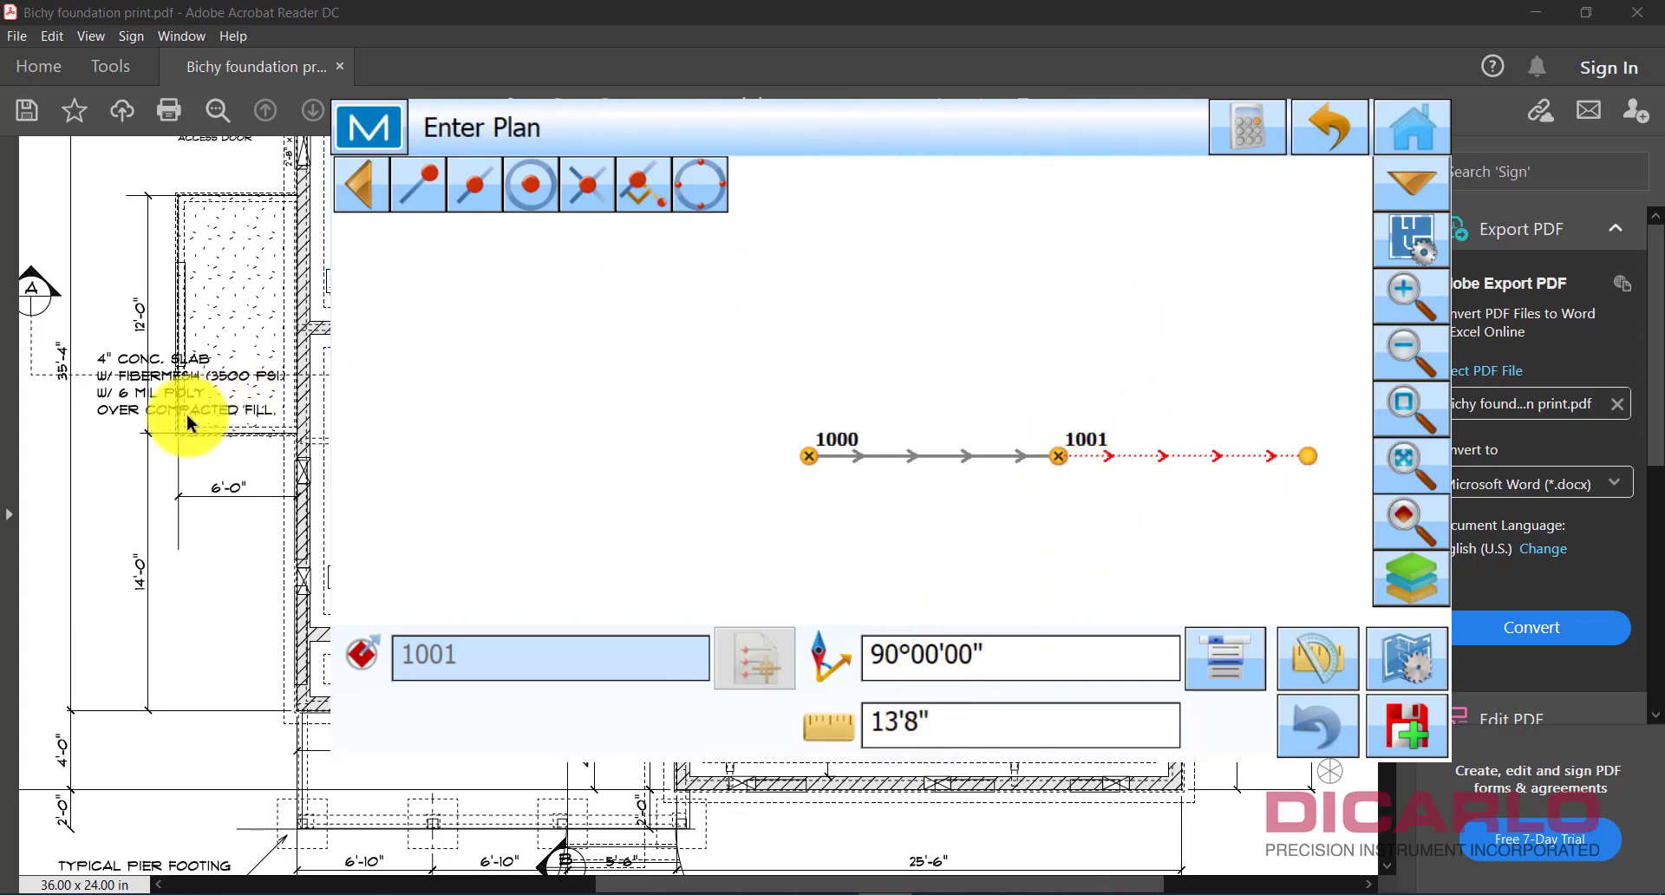
left_click(205, 470)
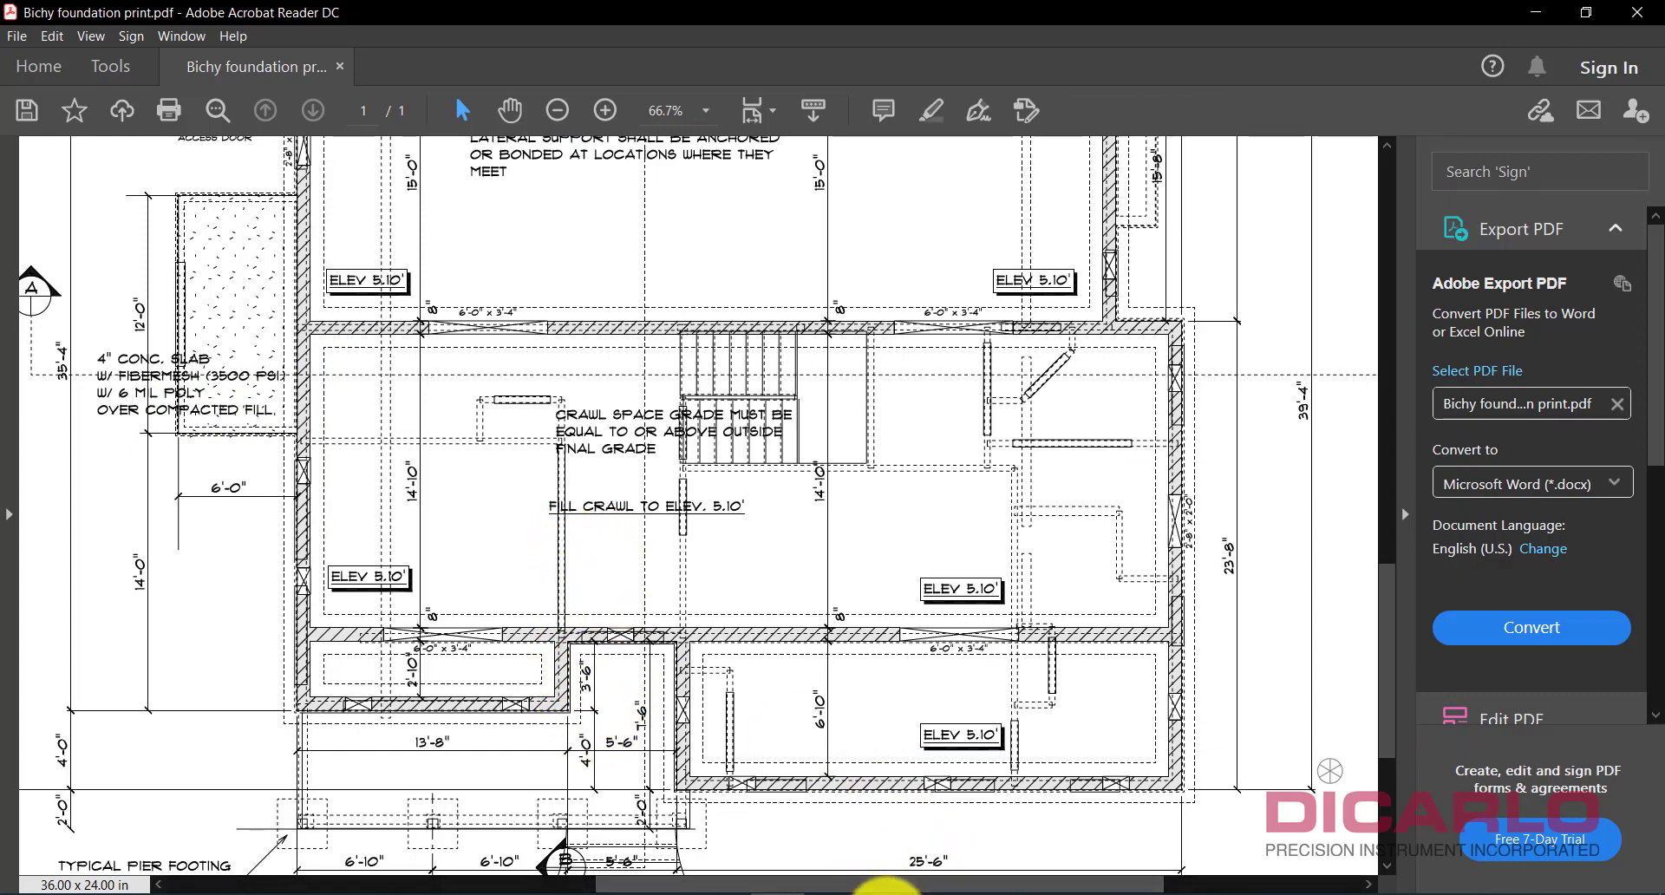
left_click(873, 884)
left_click(1214, 652)
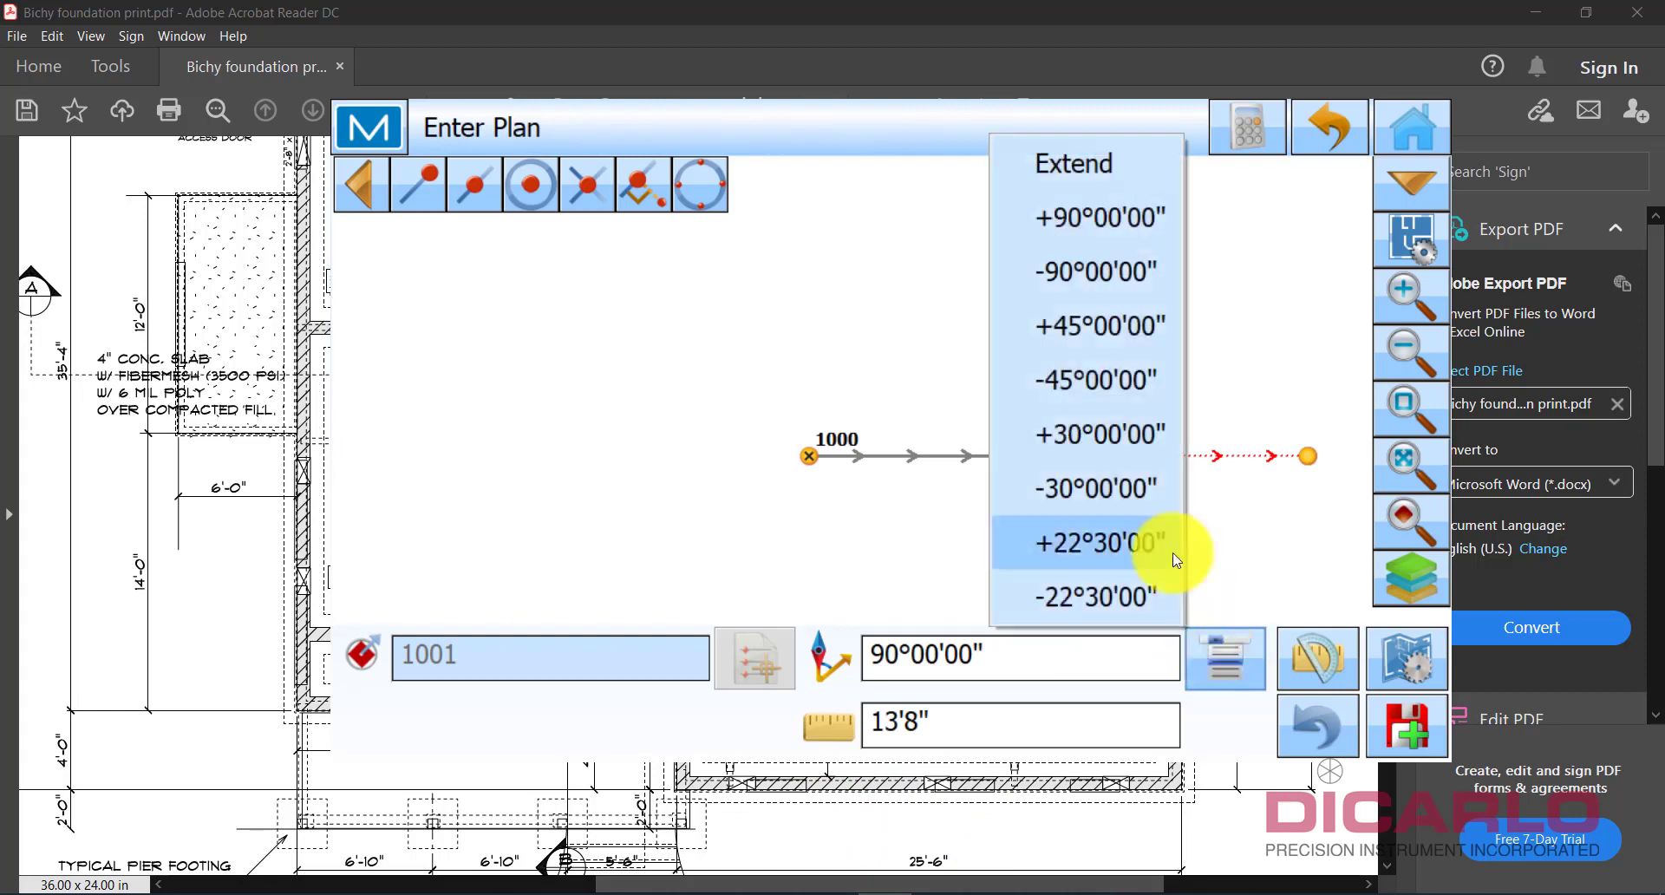
left_click(1091, 270)
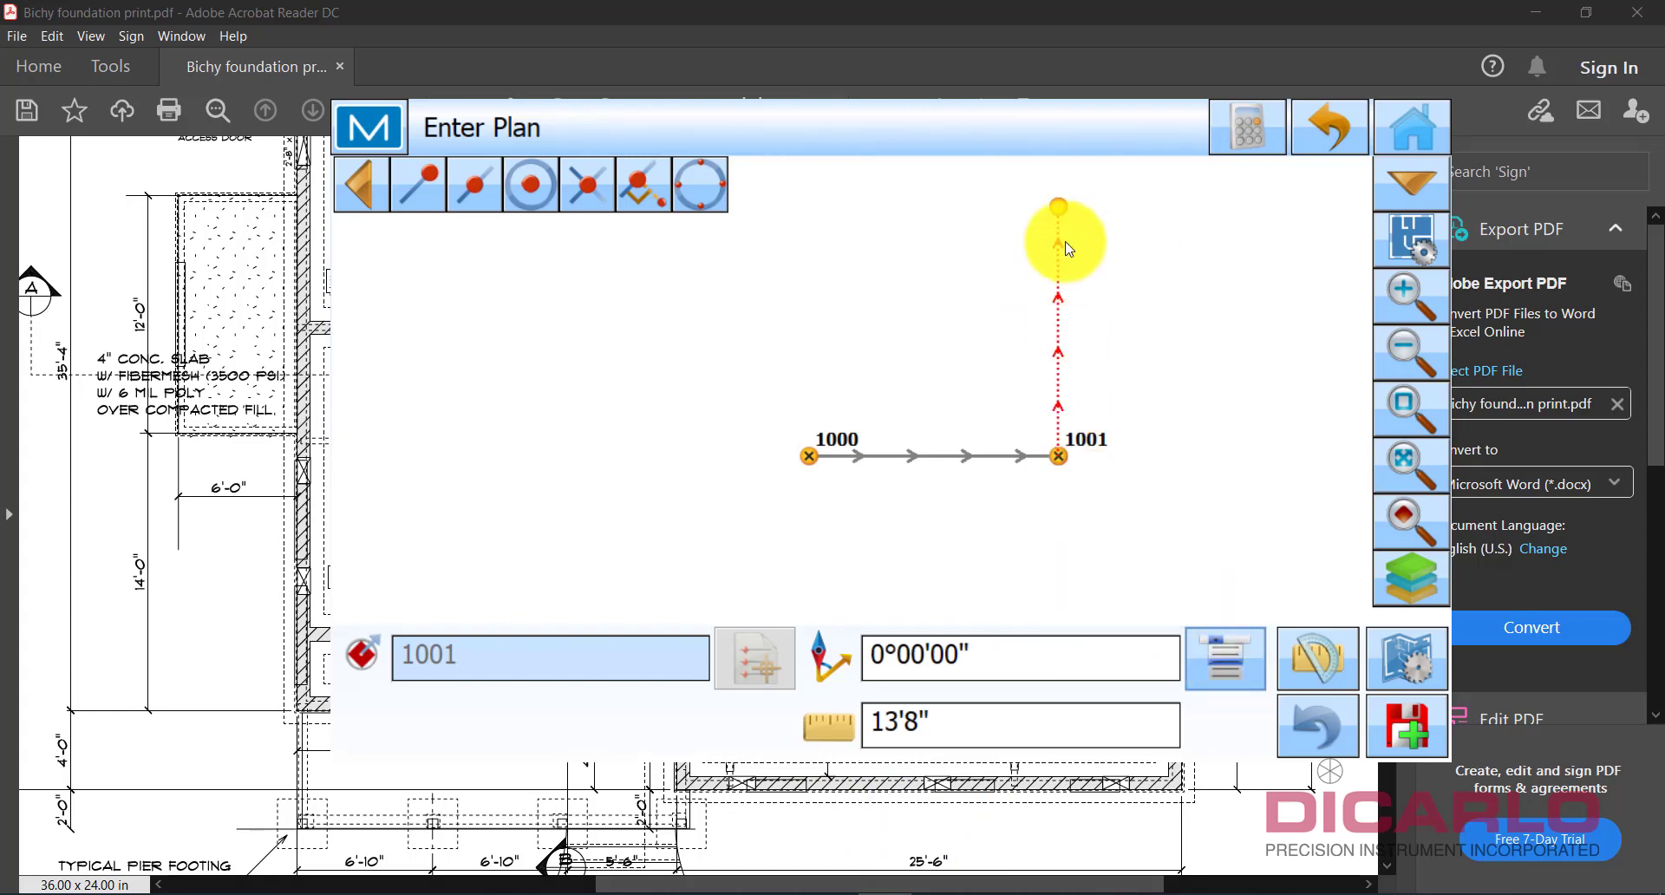
Enter a 3'6" distance and store point 1002 north of point 1001.
left_click(981, 728)
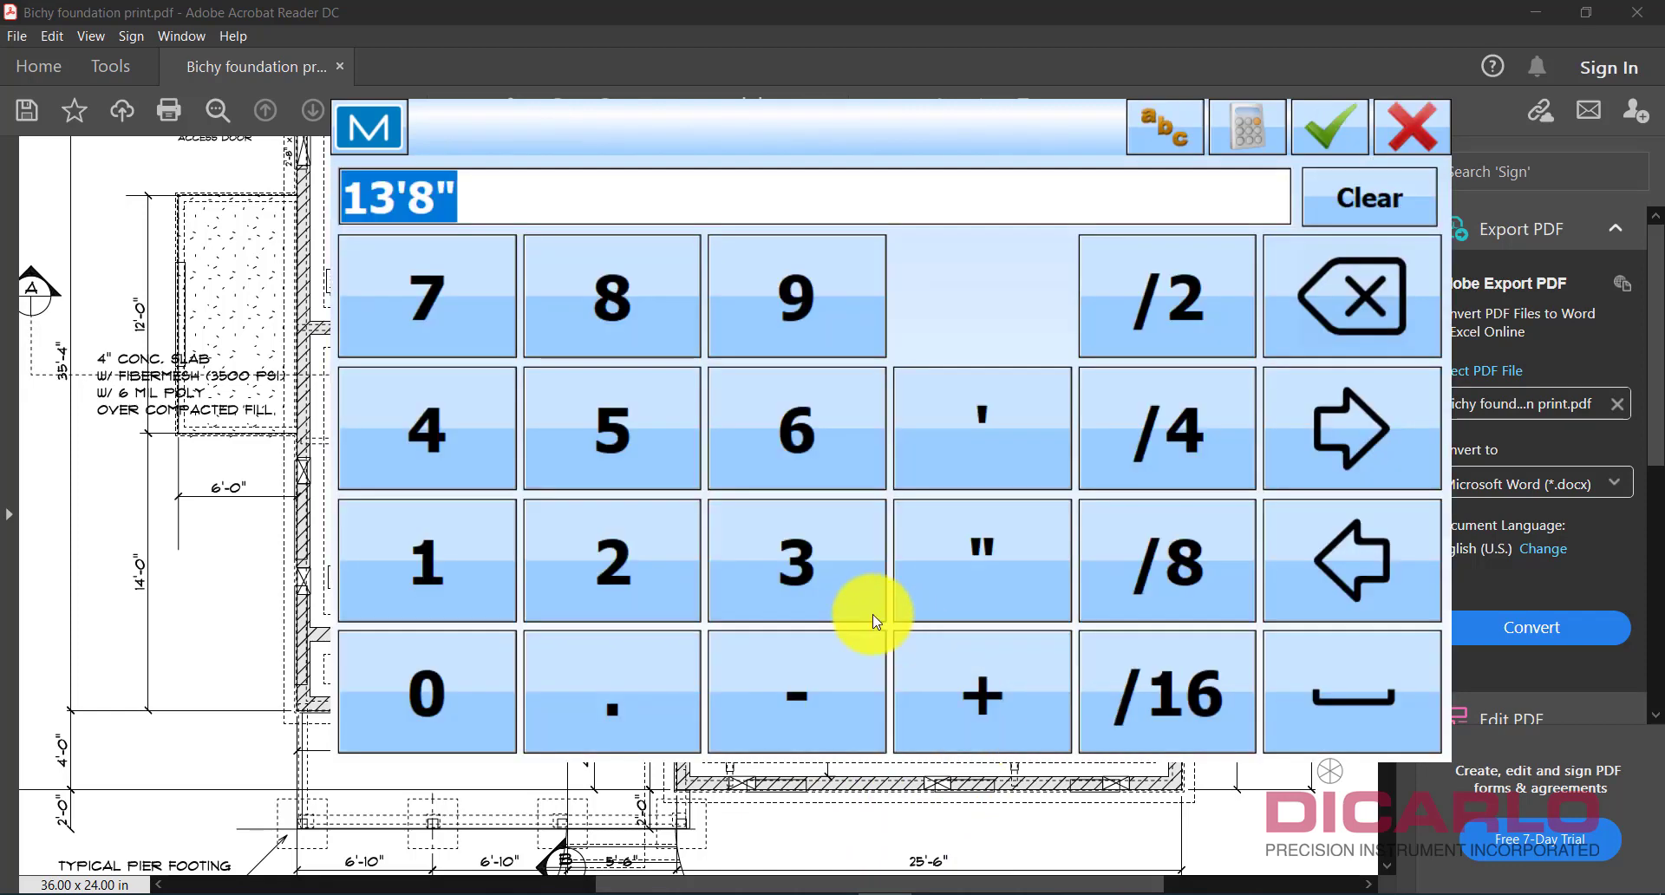
left_click(794, 555)
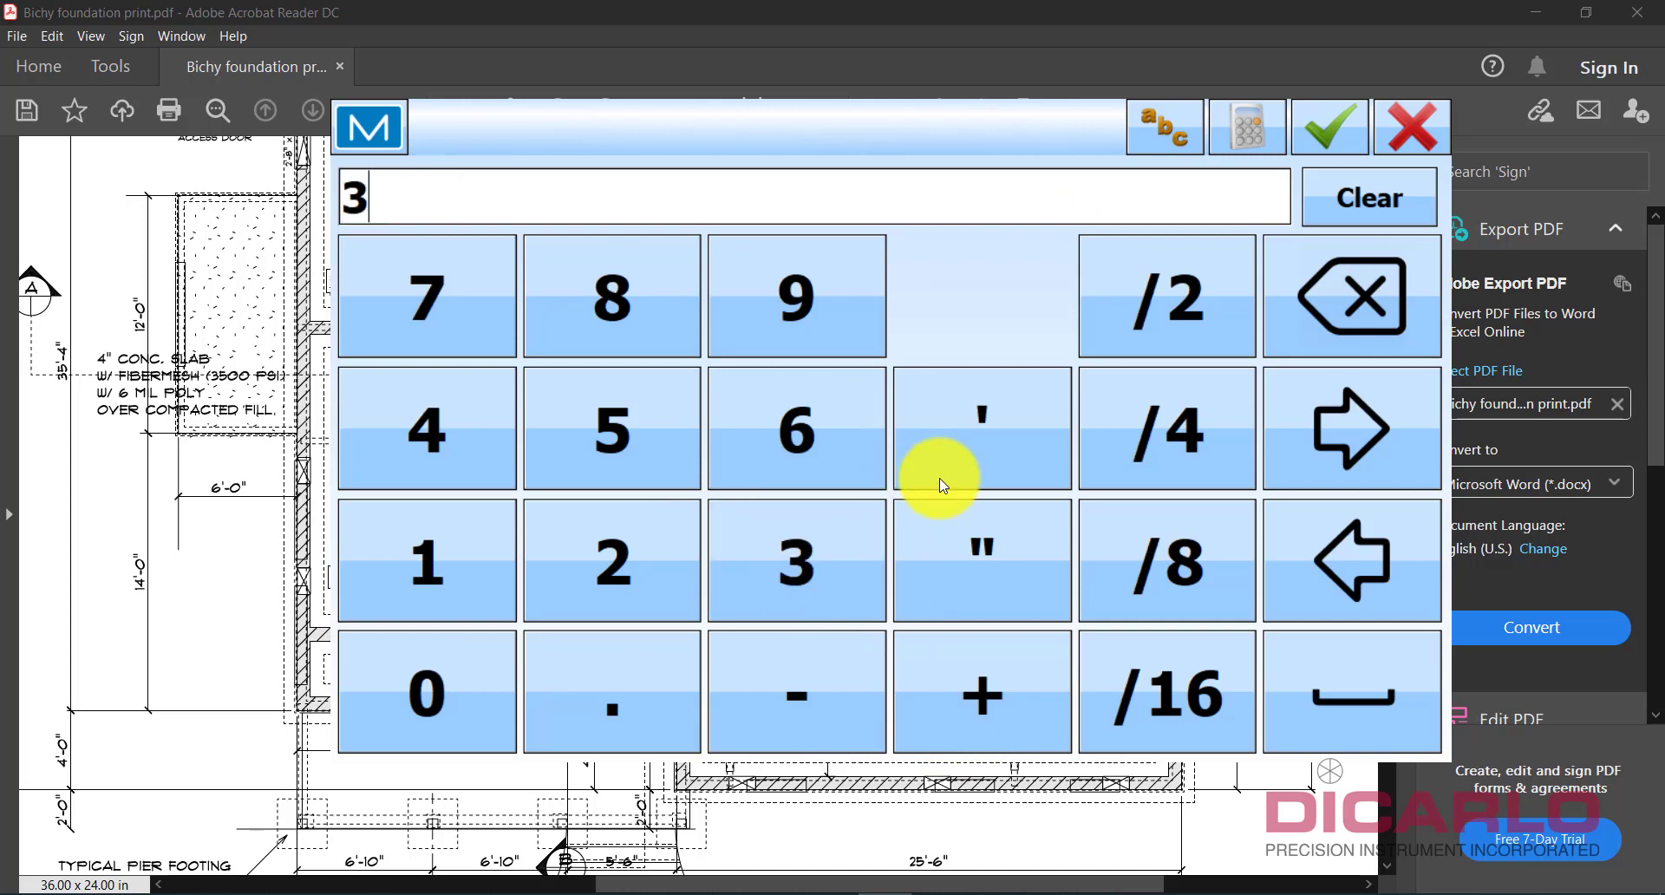
left_click(997, 421)
left_click(819, 435)
left_click(974, 564)
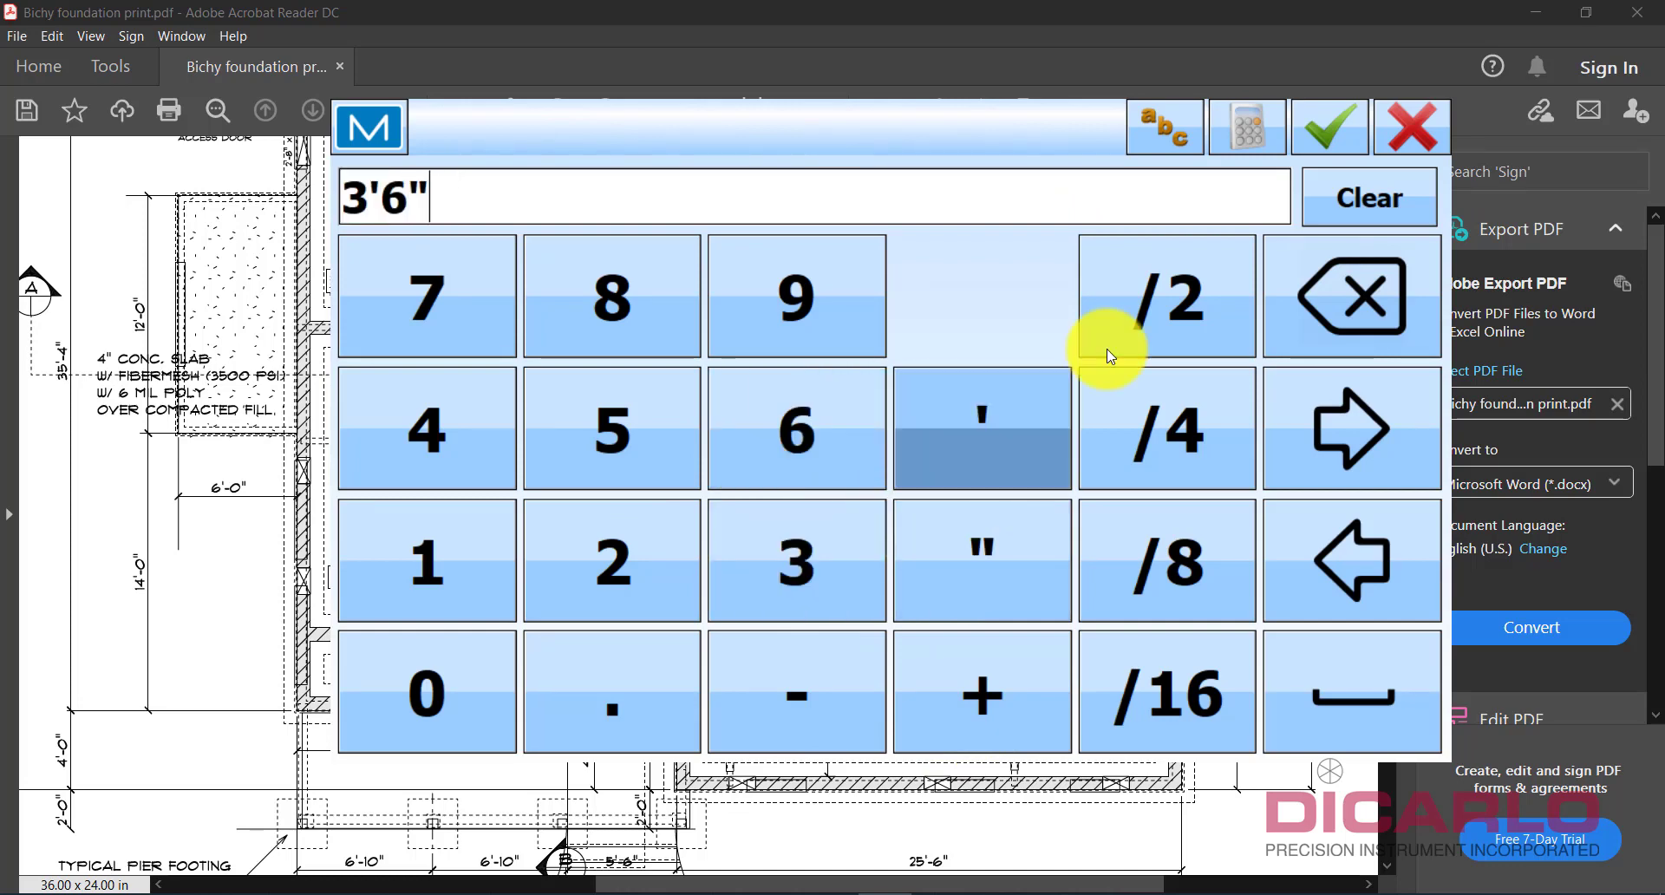
left_click(1329, 128)
left_click(503, 24)
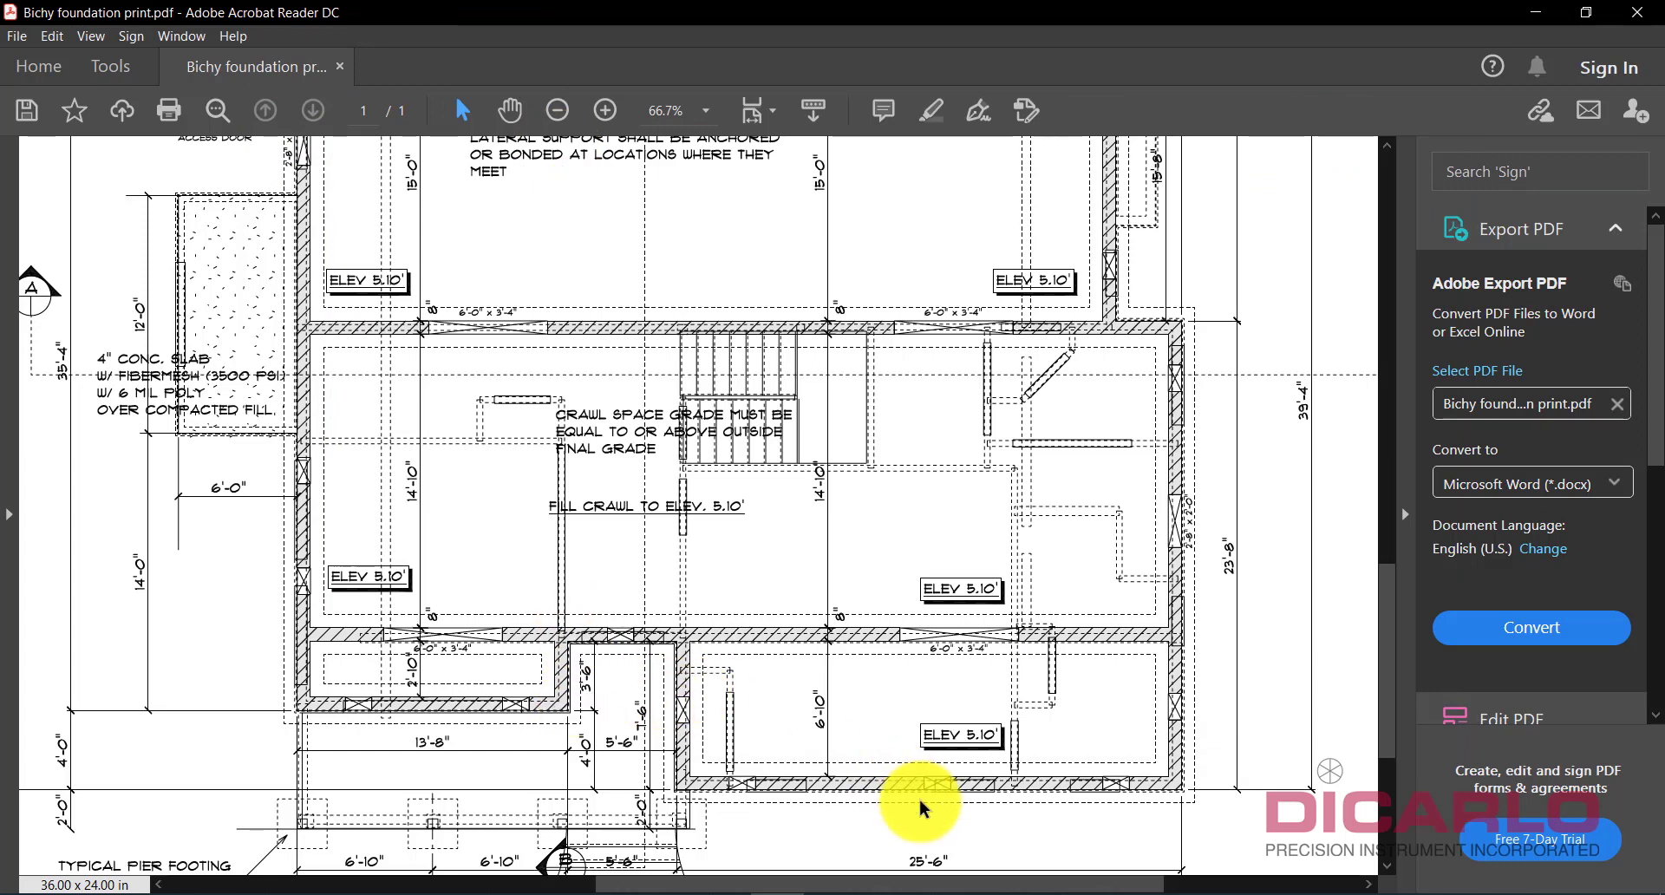
left_click(857, 893)
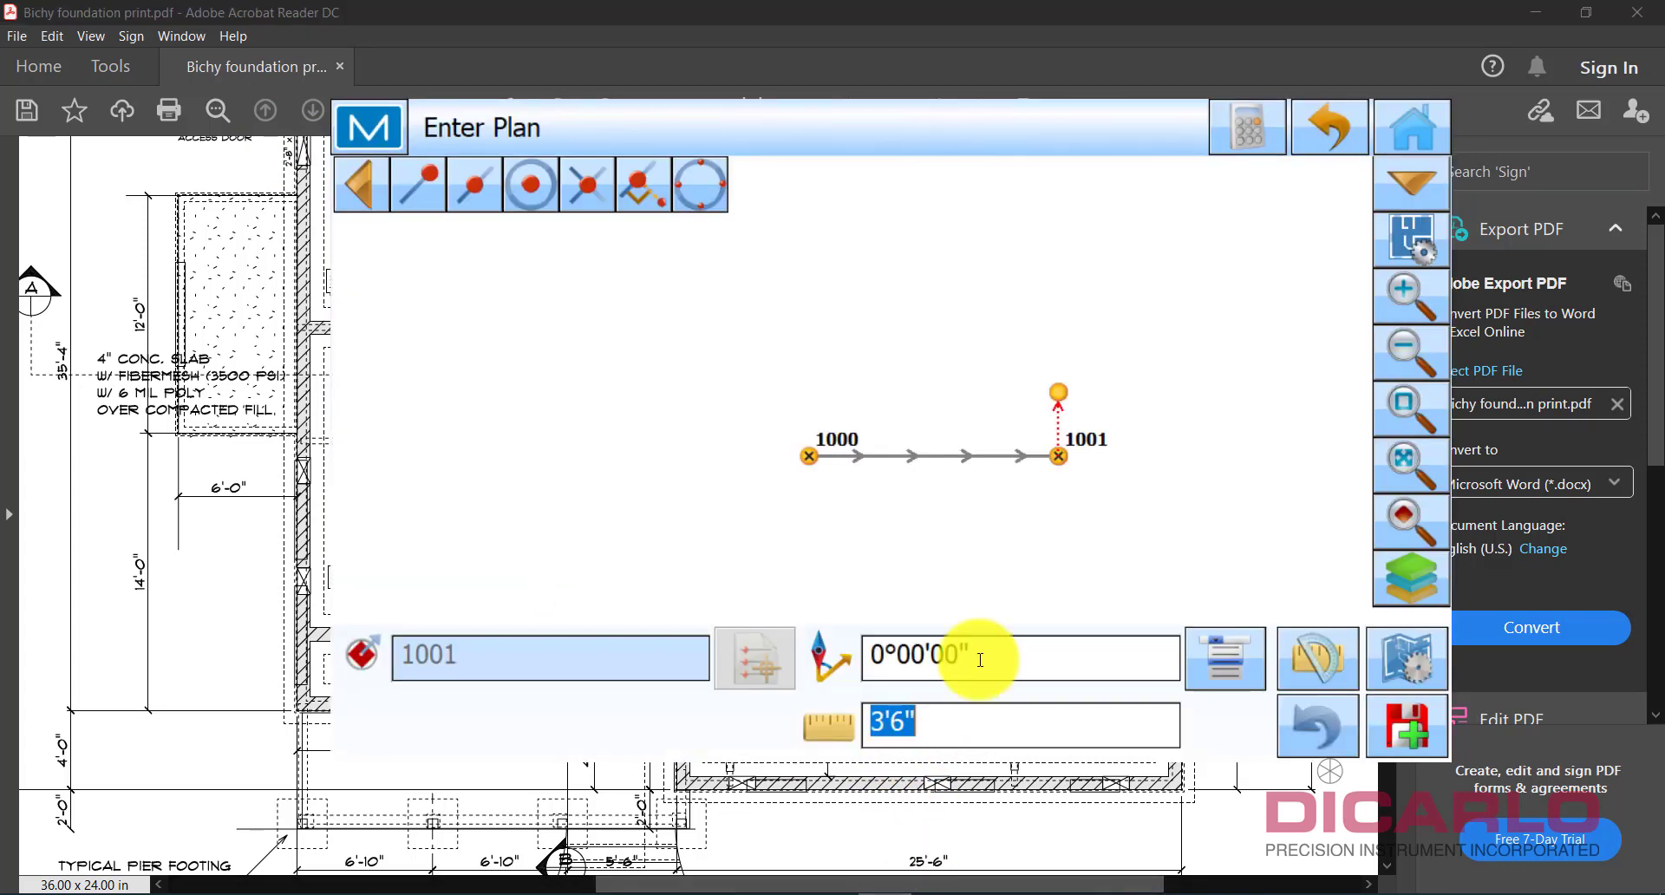
left_click(1399, 723)
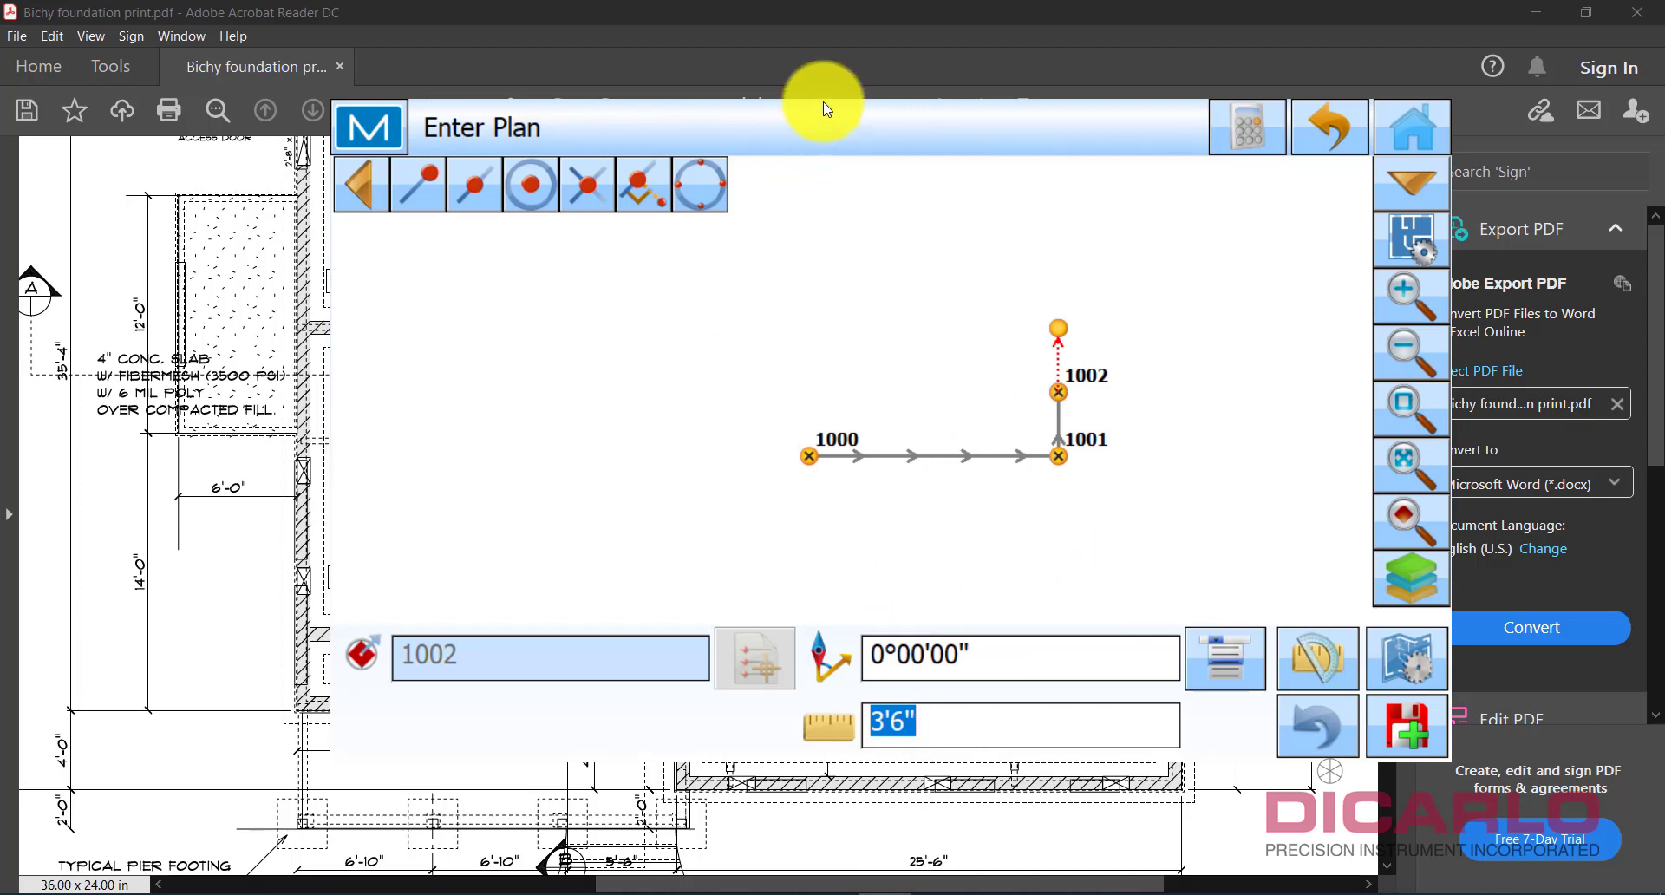
Enter a 5'6" leg at bearing 90° and store point 1003.
left_click(815, 24)
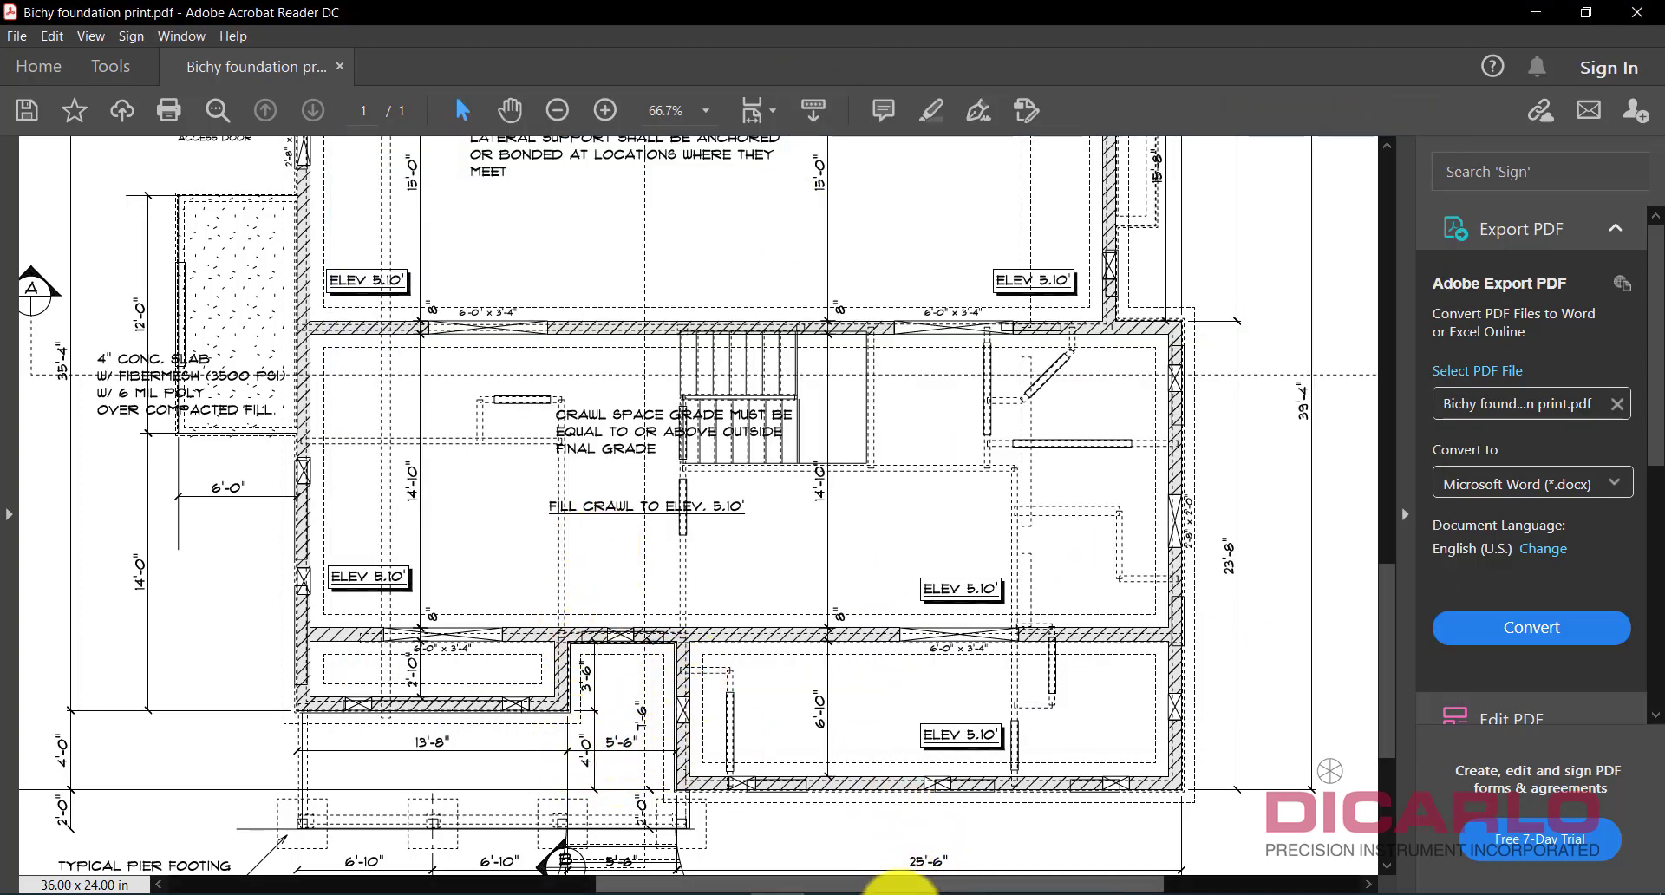
left_click(897, 893)
left_click(1029, 661)
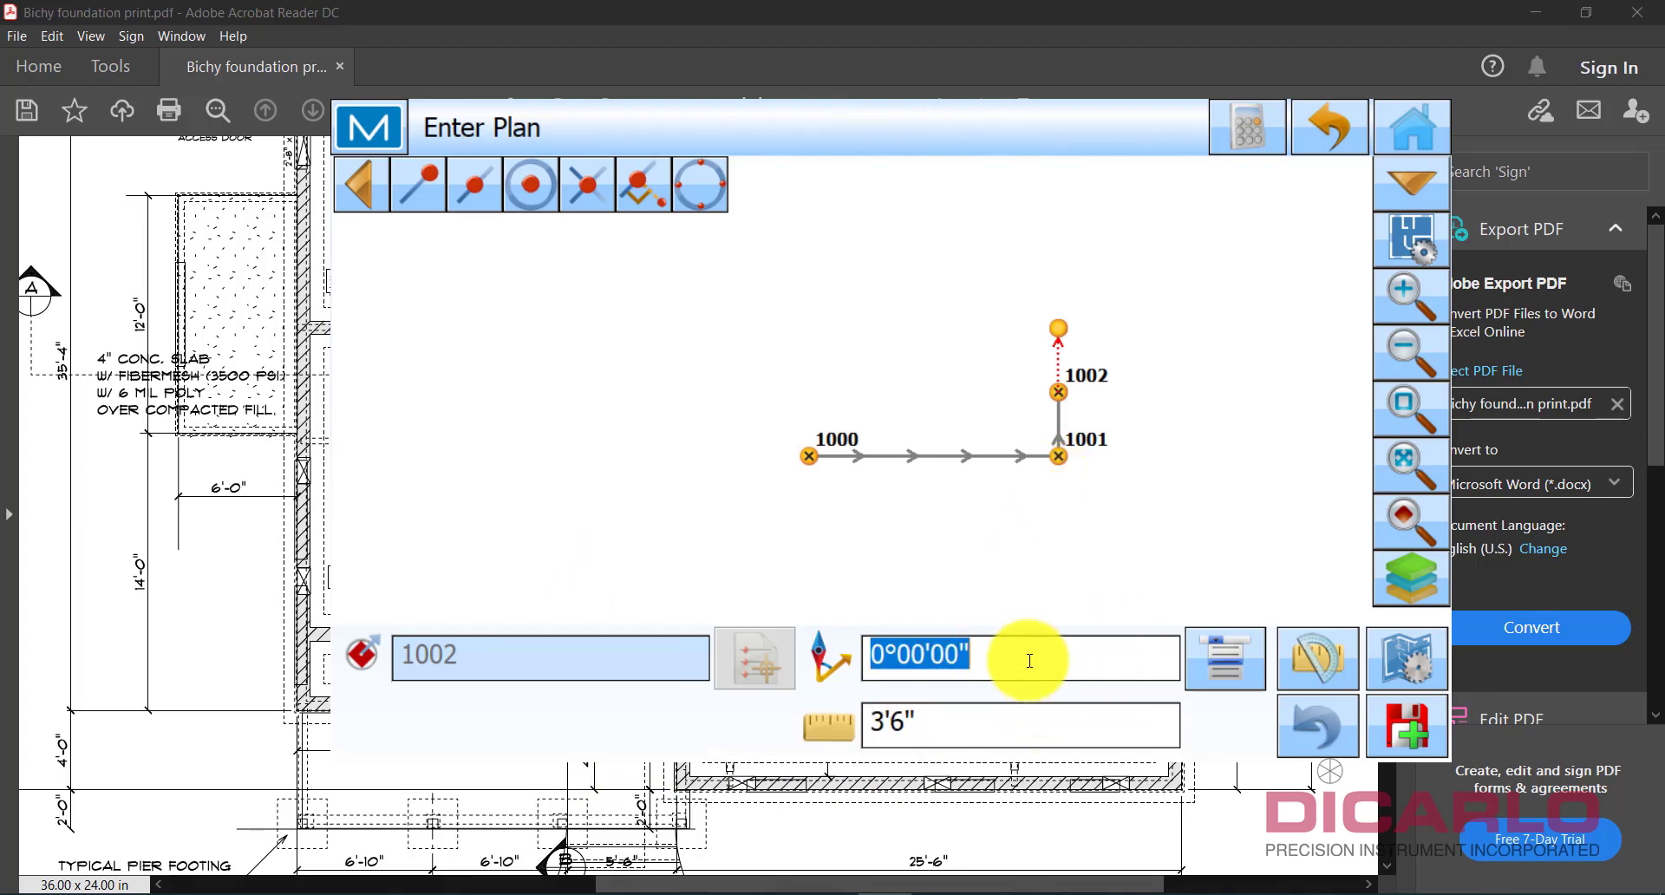
left_click(864, 332)
left_click(502, 684)
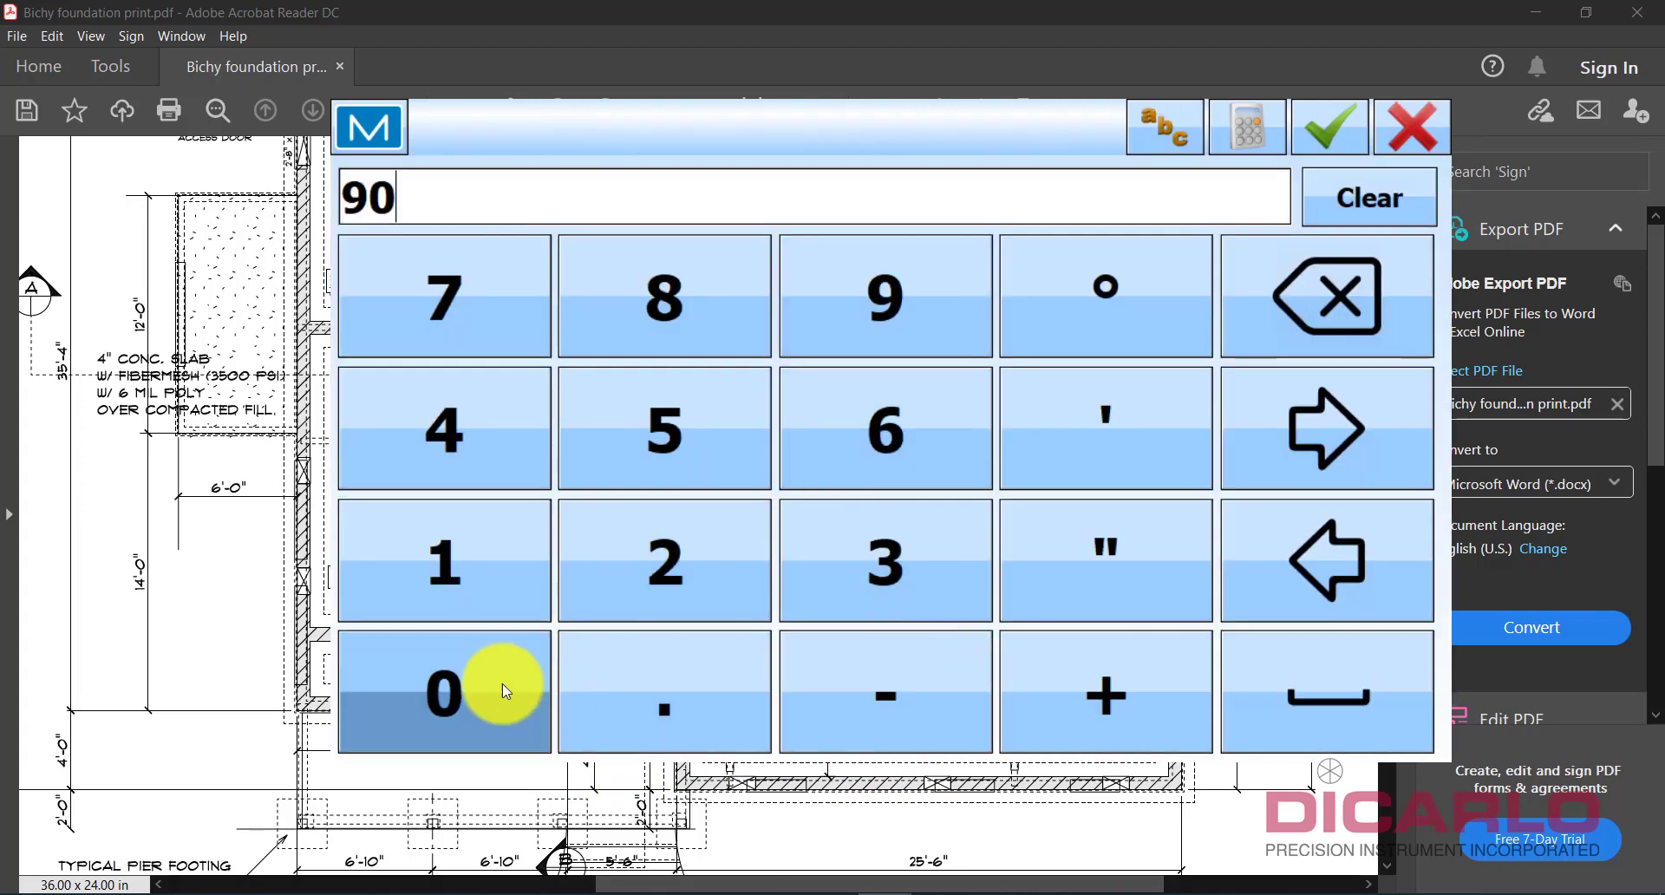
left_click(1304, 144)
left_click(1003, 725)
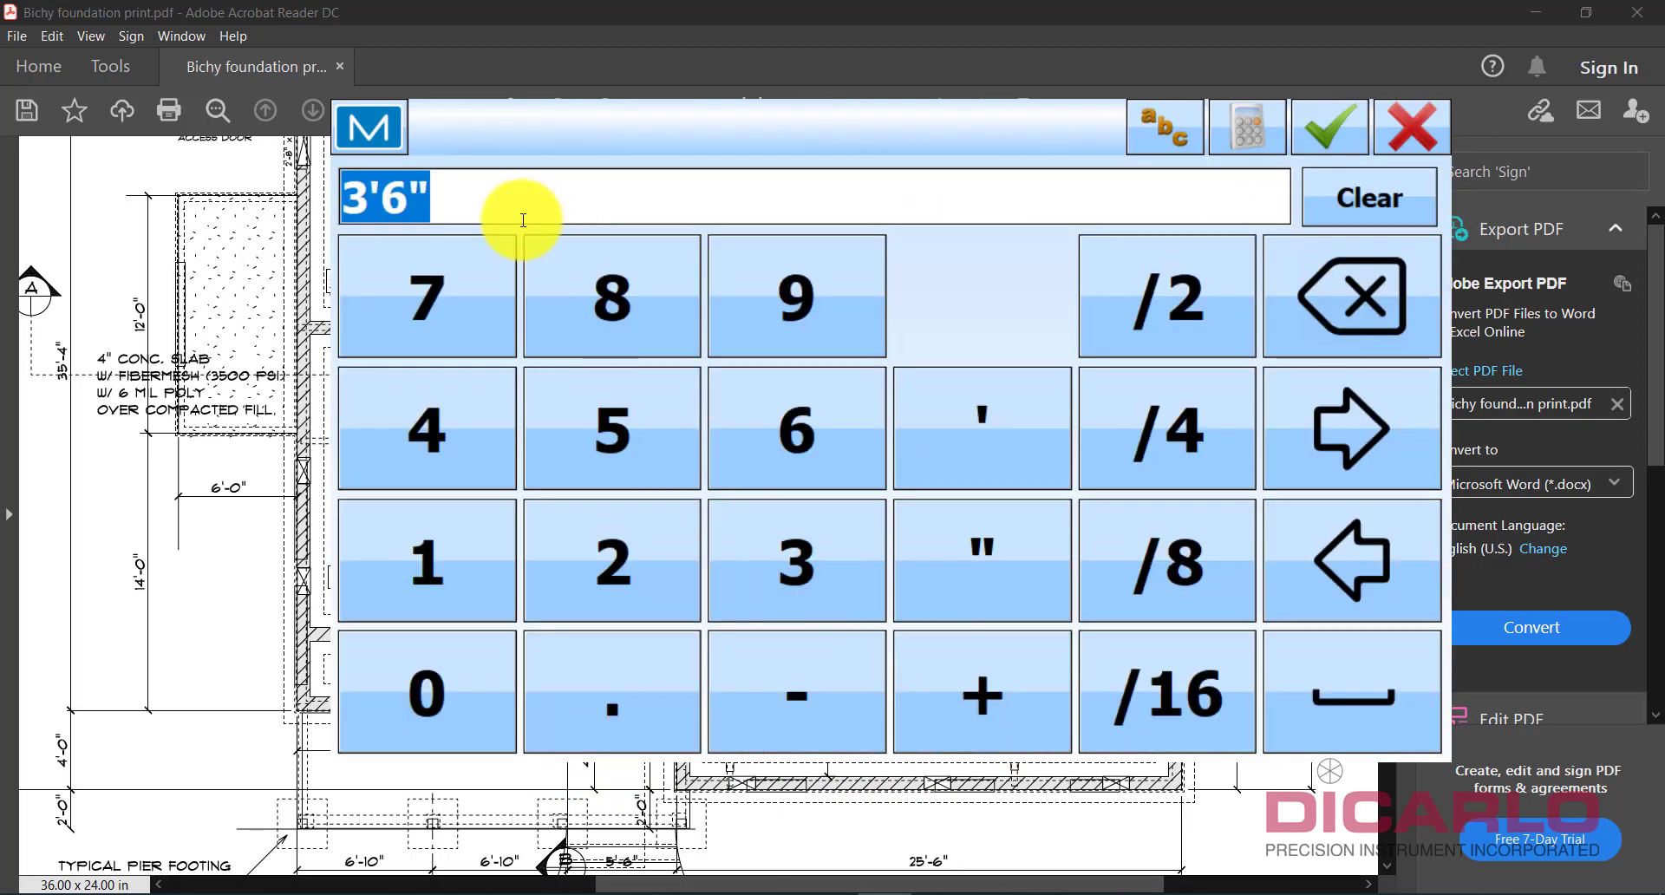
left_click(371, 204)
left_click(1326, 282)
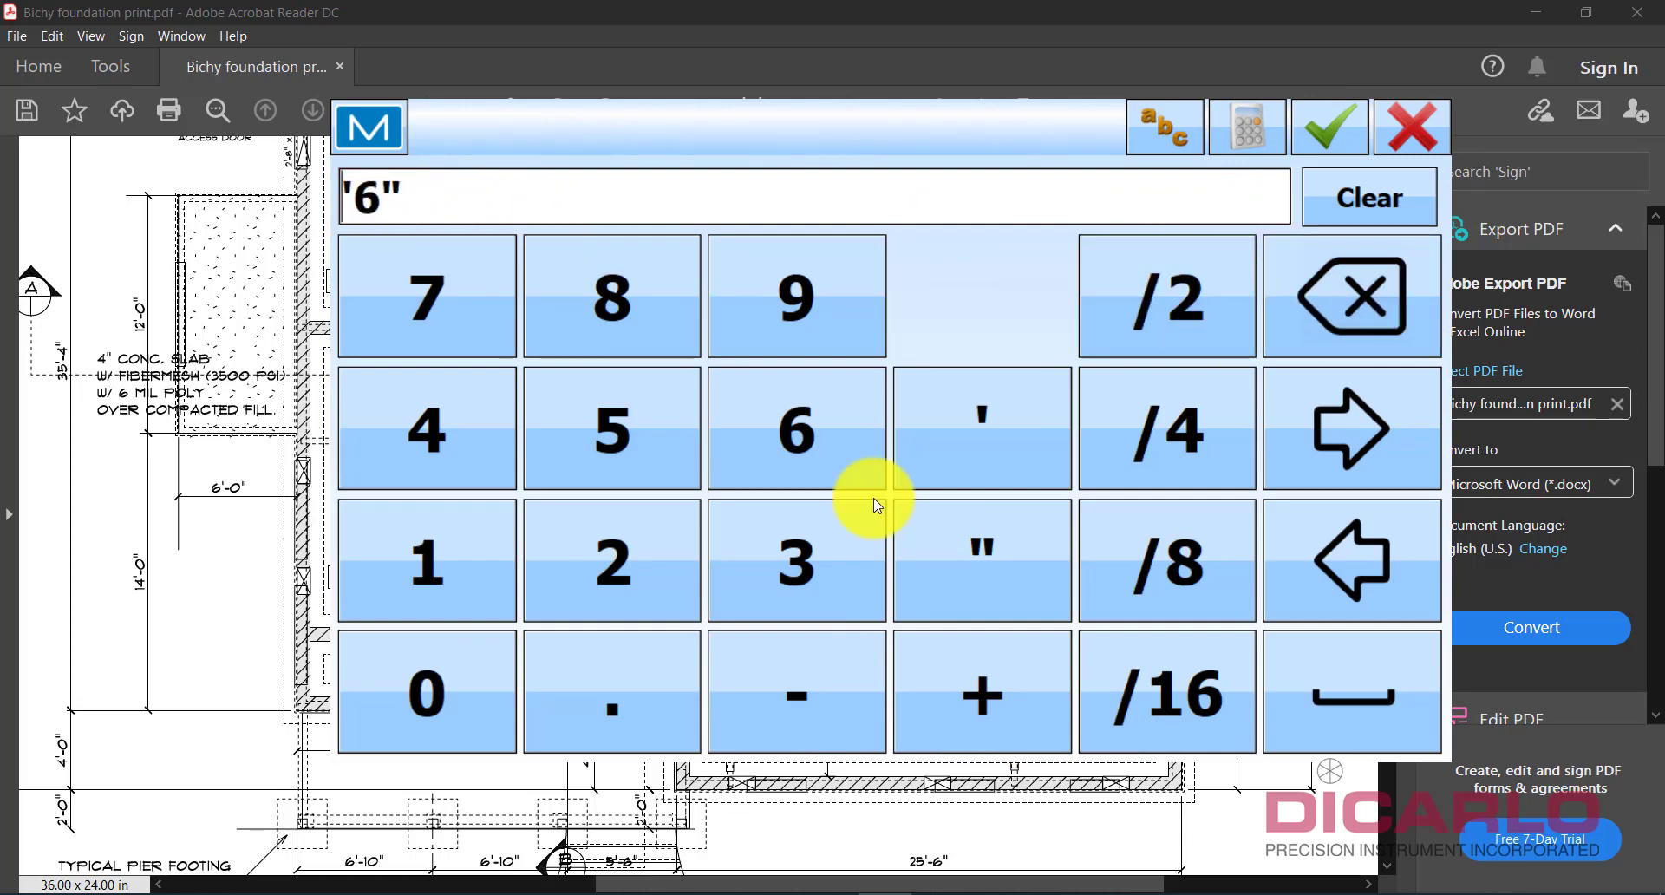
left_click(666, 448)
left_click(1339, 123)
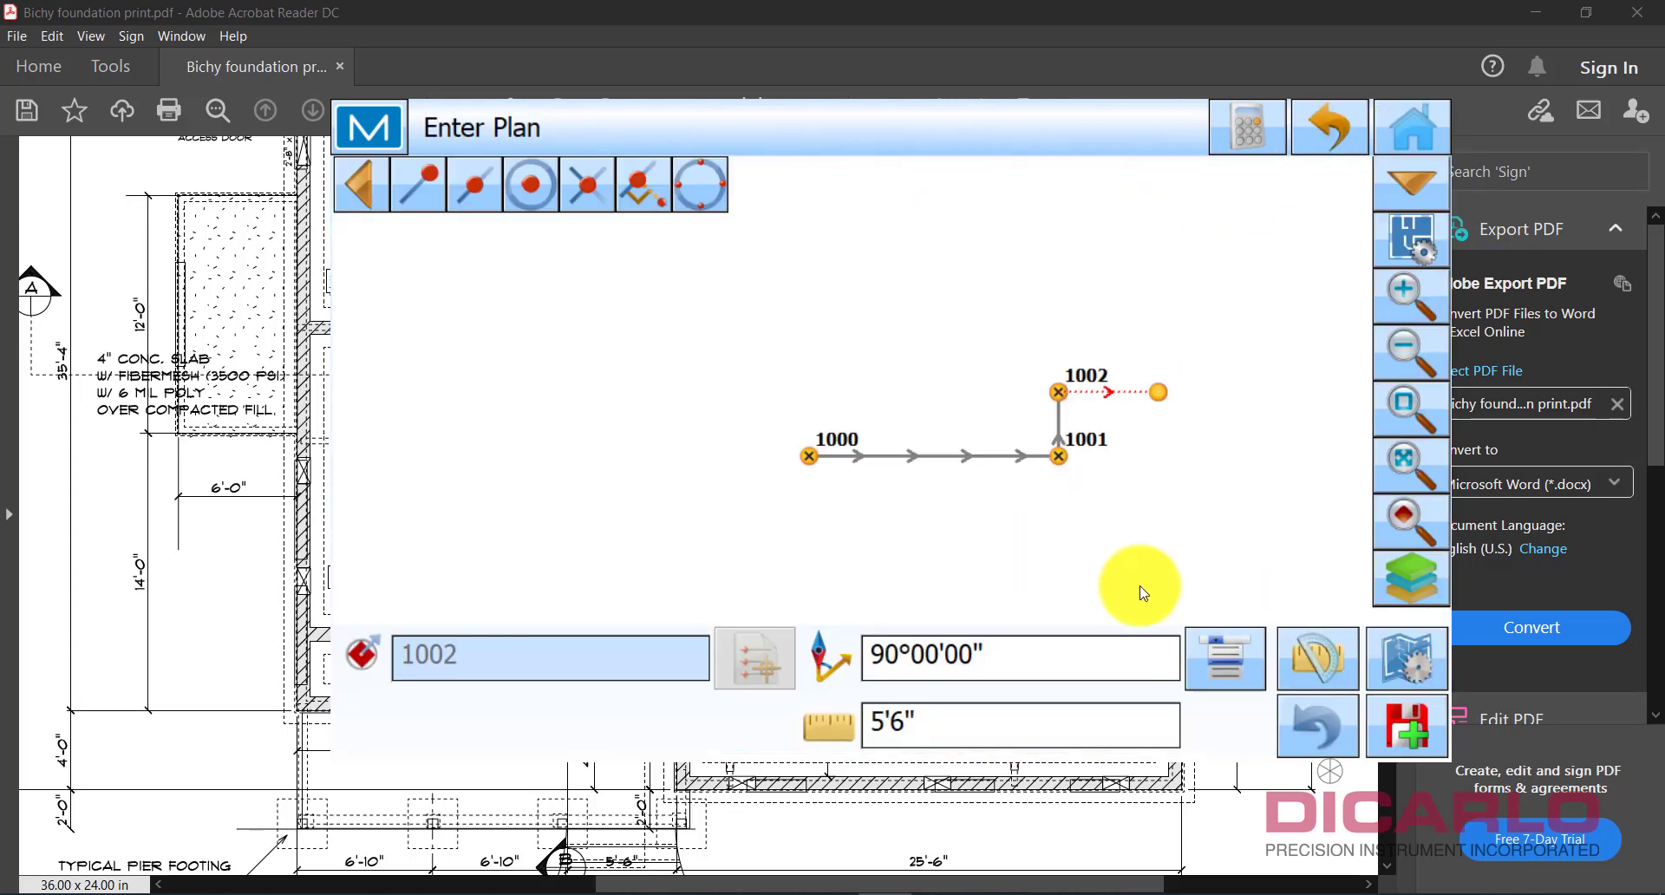
left_click(1410, 730)
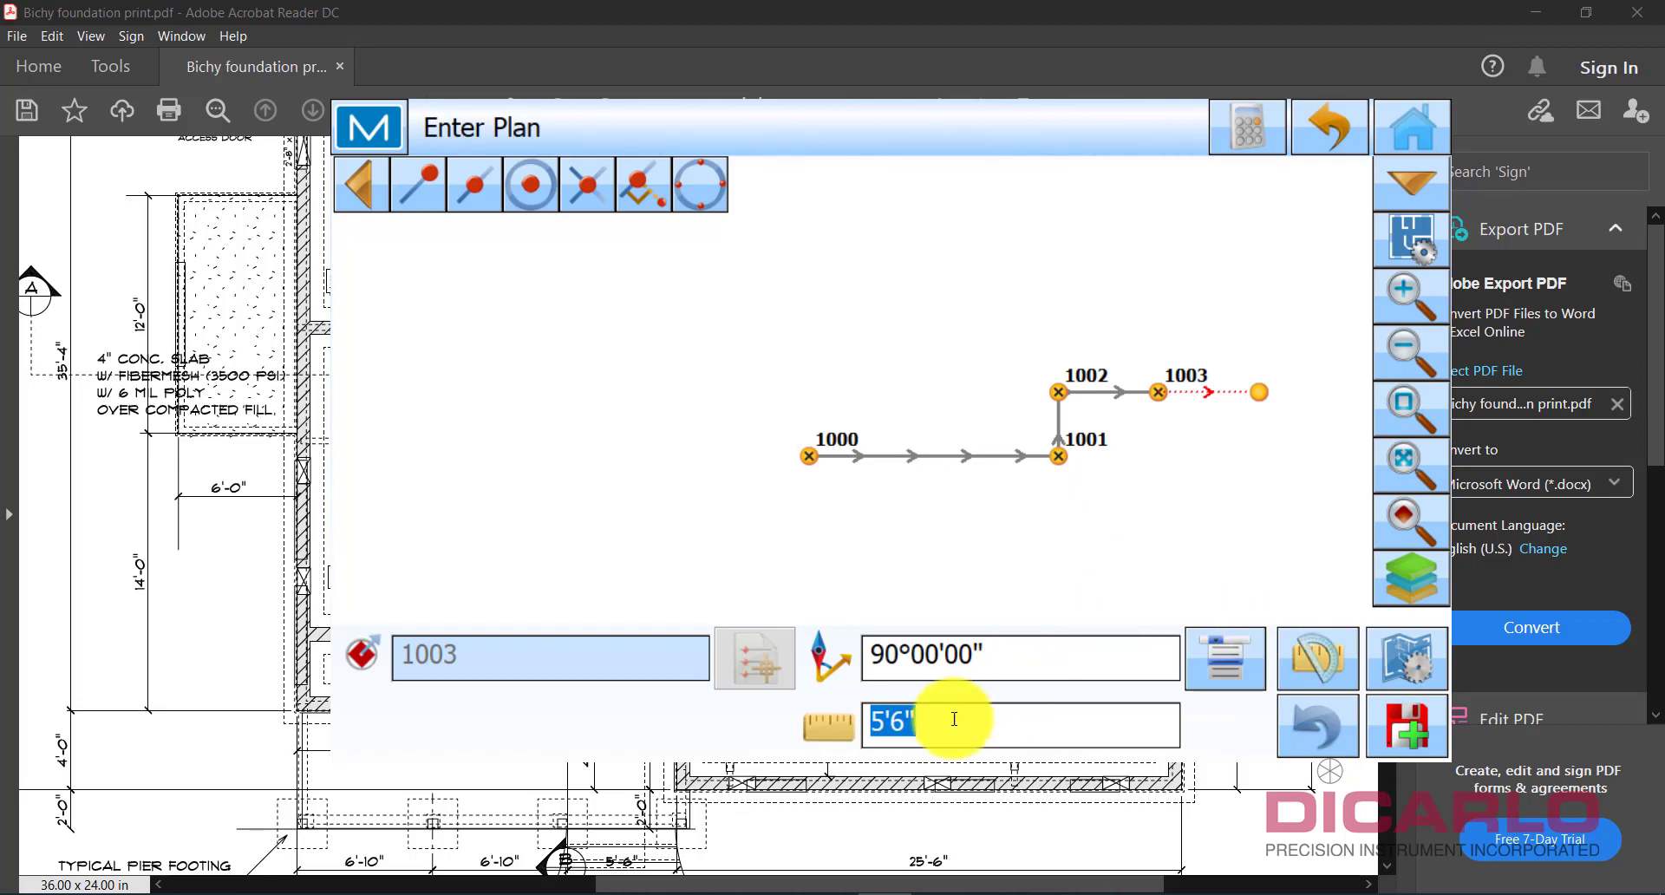
Enter a 7'6" leg at bearing 180° and store point 1004.
left_click(215, 476)
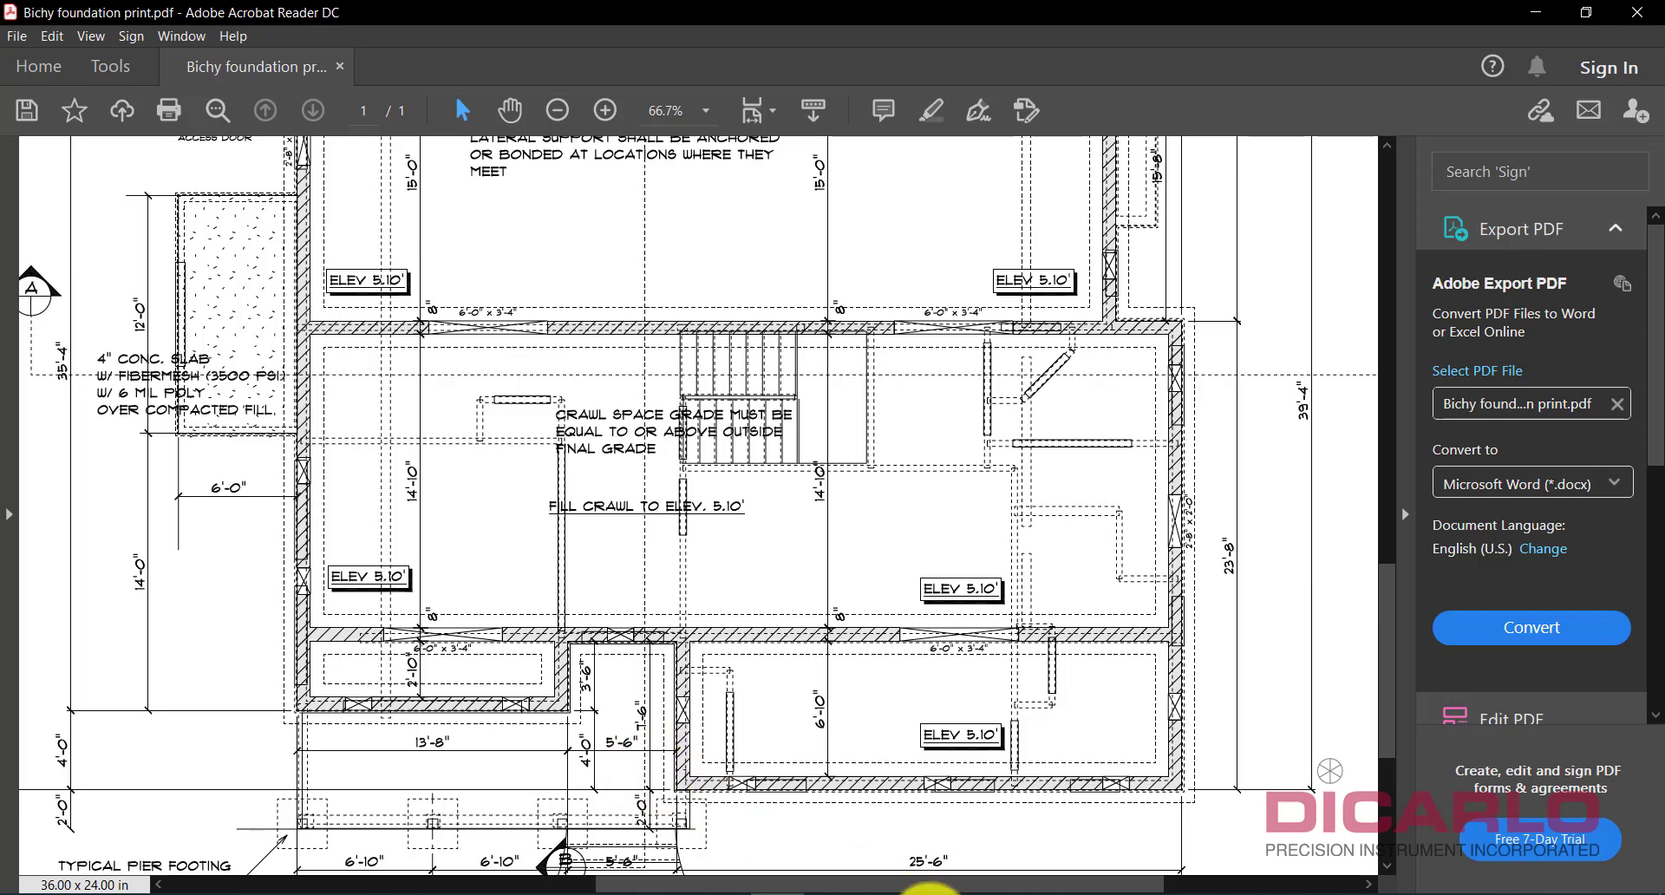
left_click(897, 892)
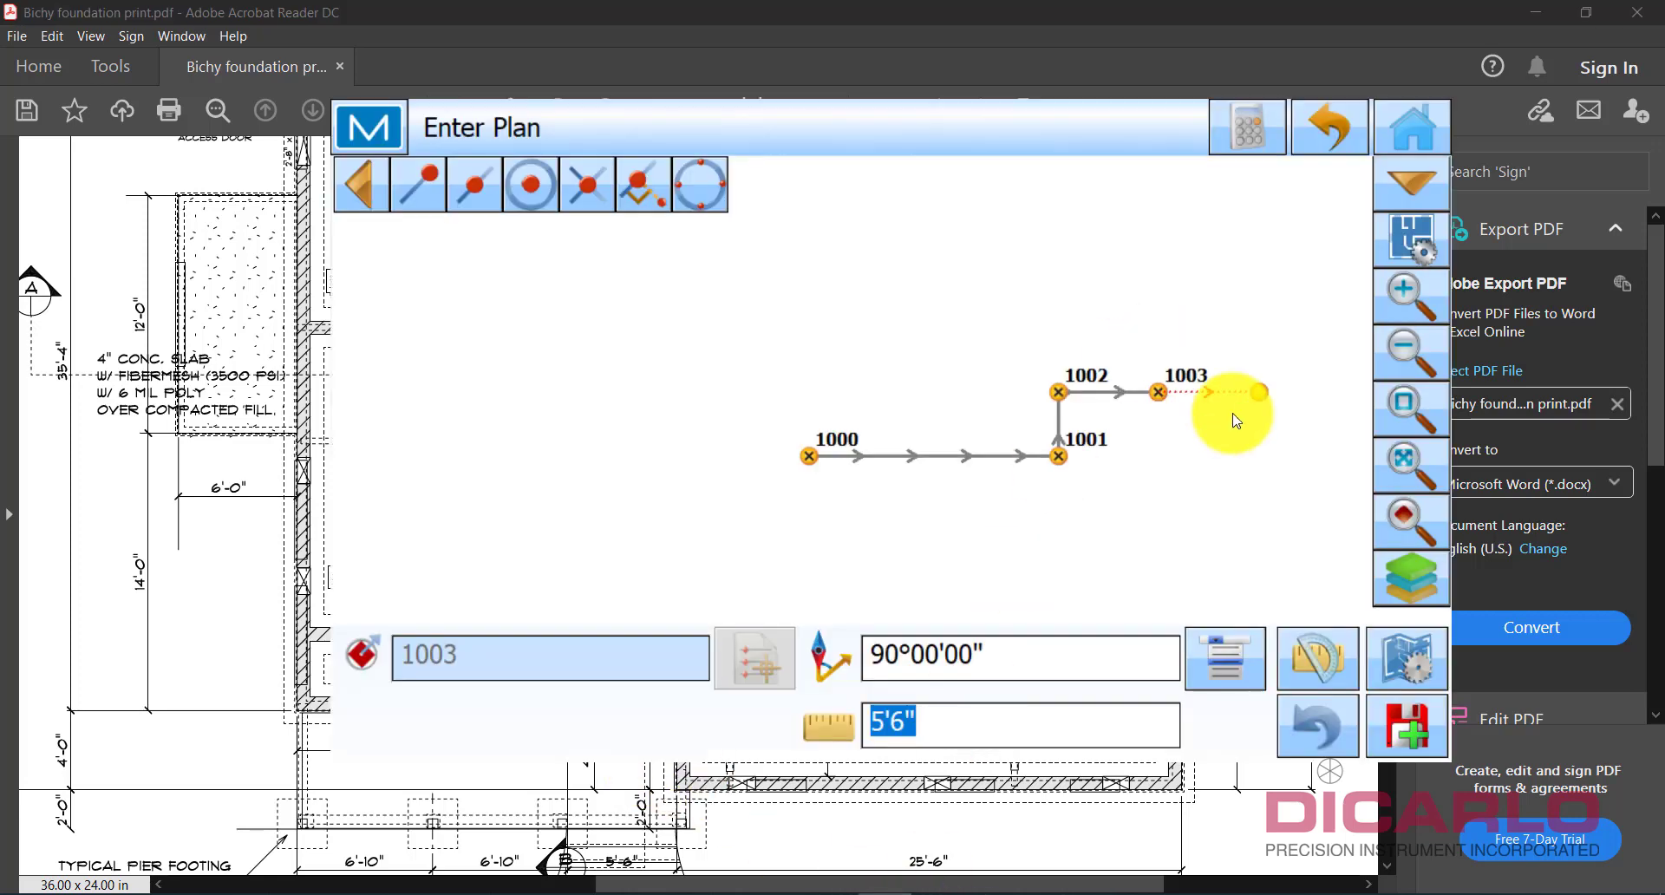
left_click(1114, 658)
left_click(512, 520)
type("8")
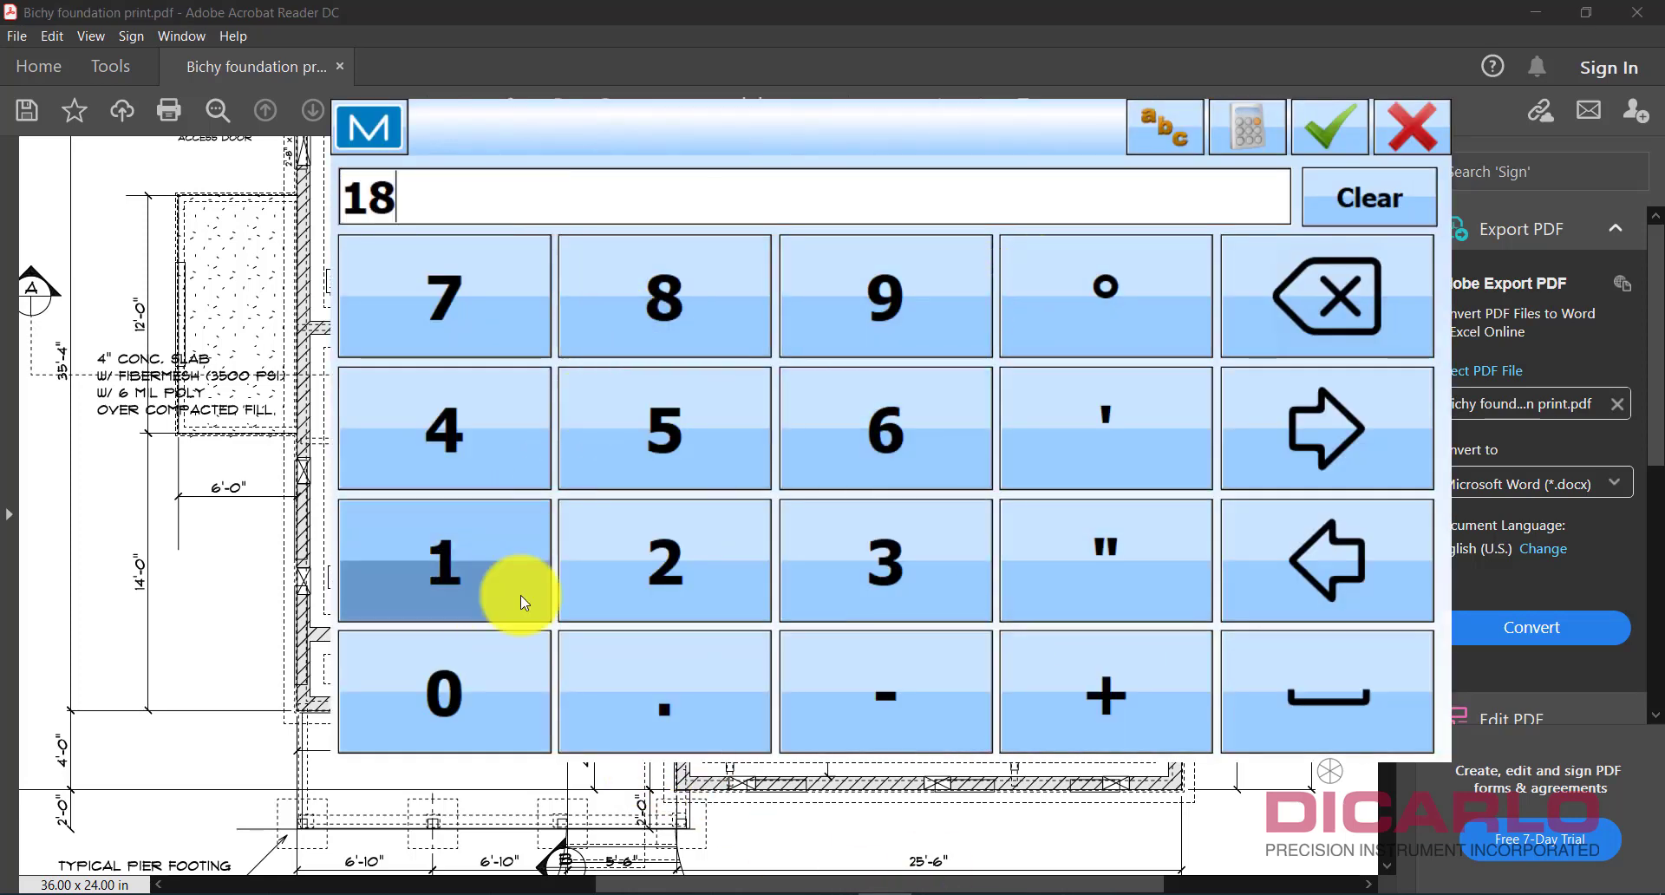
left_click(468, 692)
left_click(1313, 117)
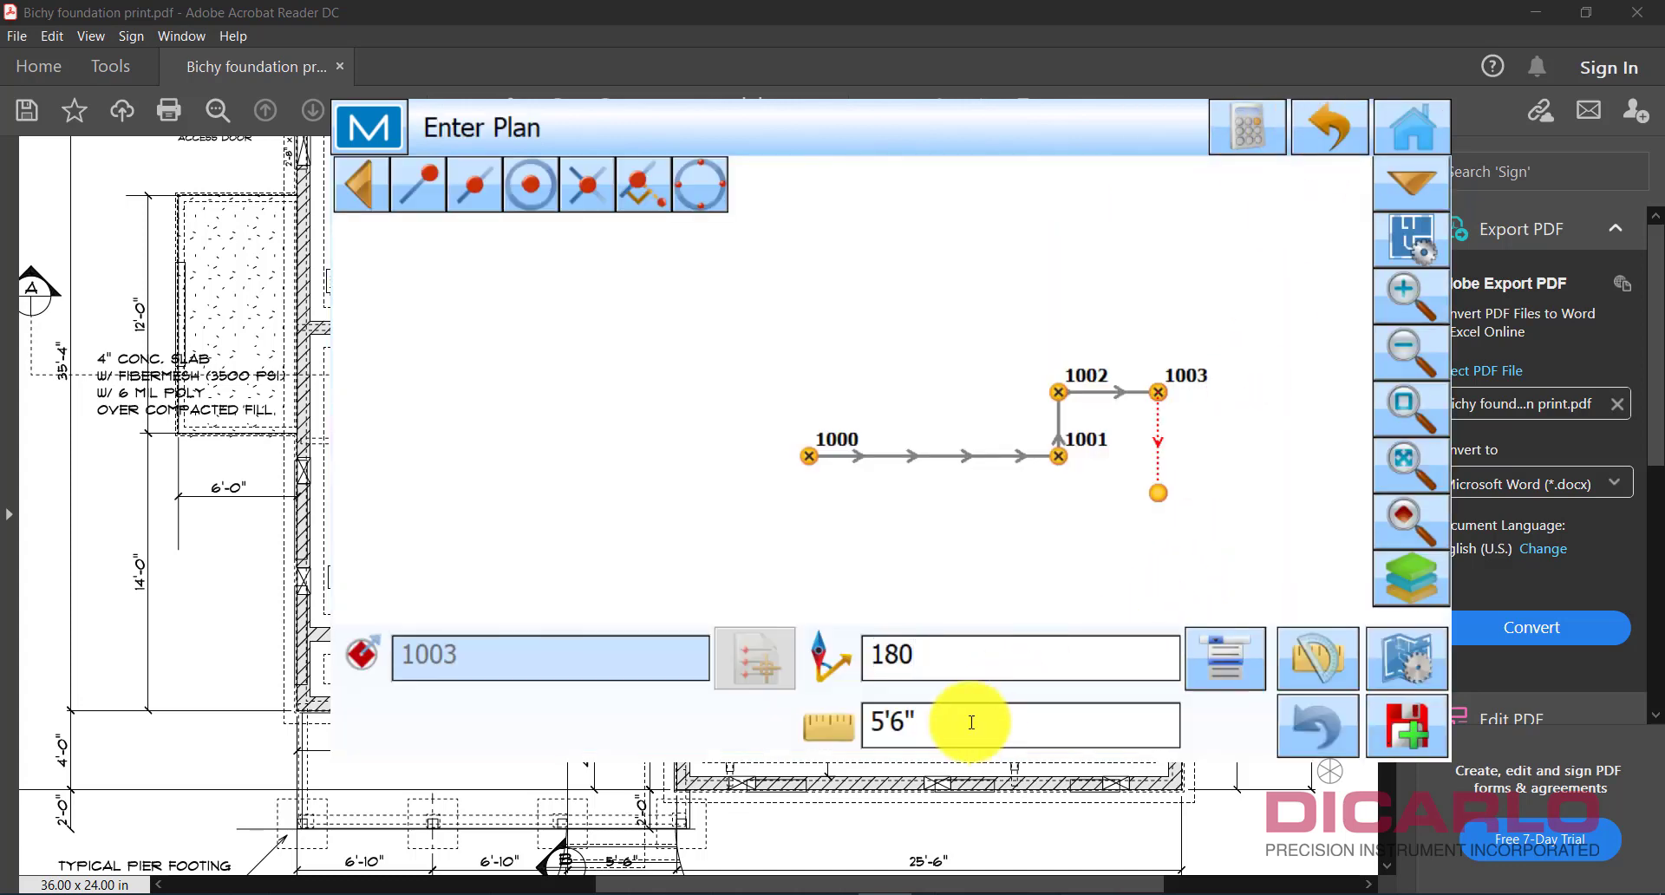
left_click(897, 721)
left_click(371, 198)
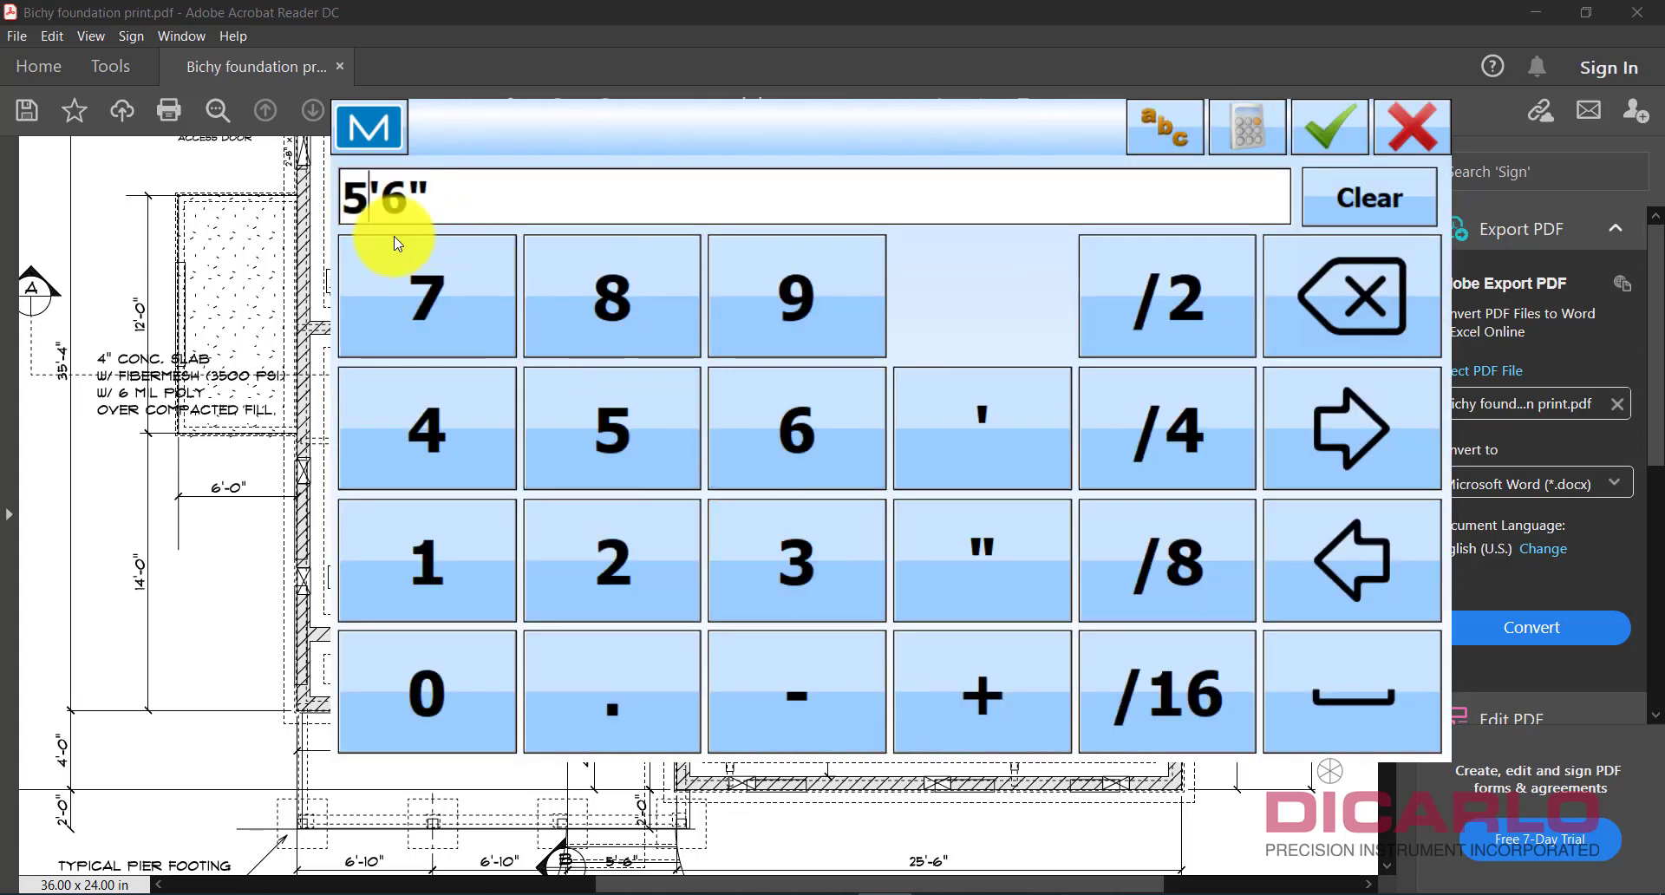
left_click(1355, 268)
left_click(512, 302)
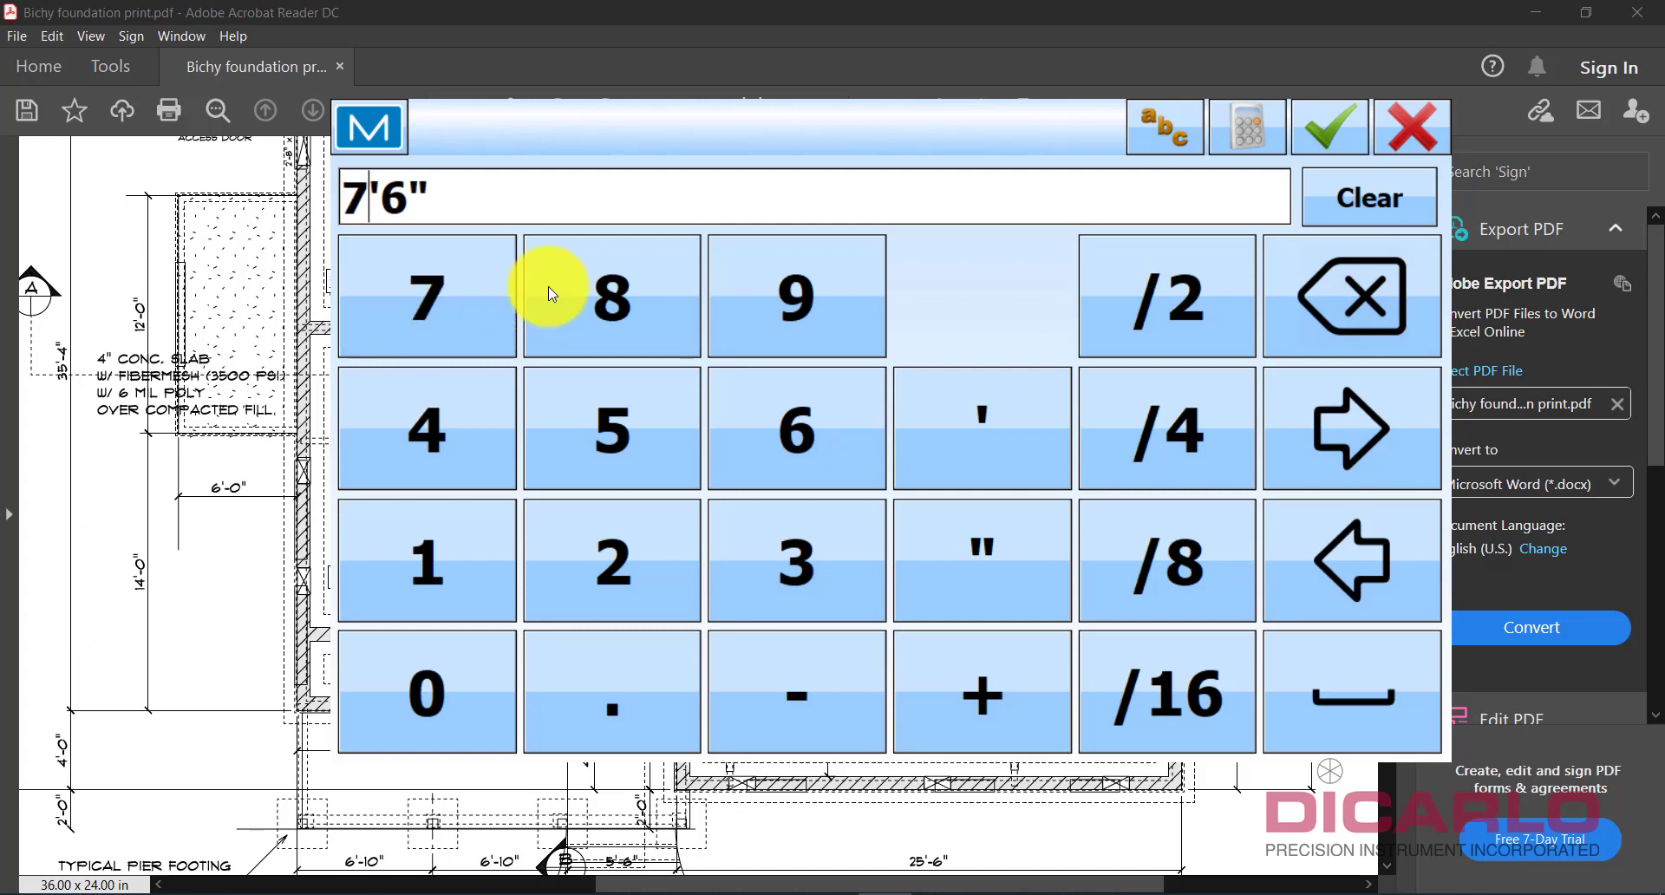
left_click(1339, 125)
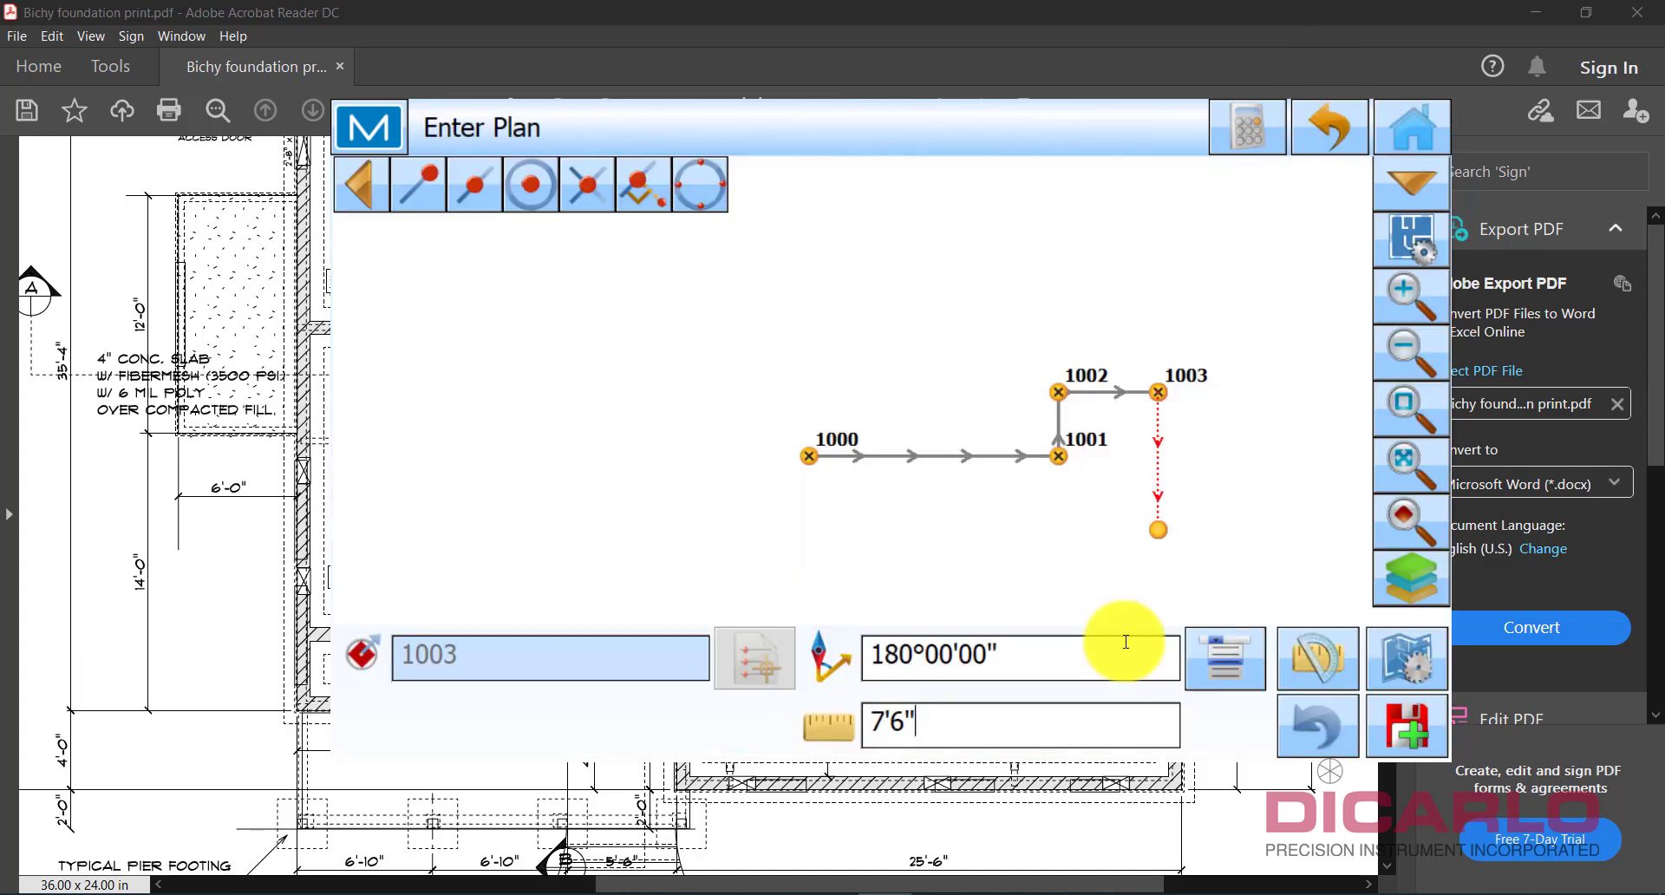
left_click(1401, 718)
Add the 25'6" east wall to point 1005 and the 23'8" north wall to point 1006.
left_click(1033, 661)
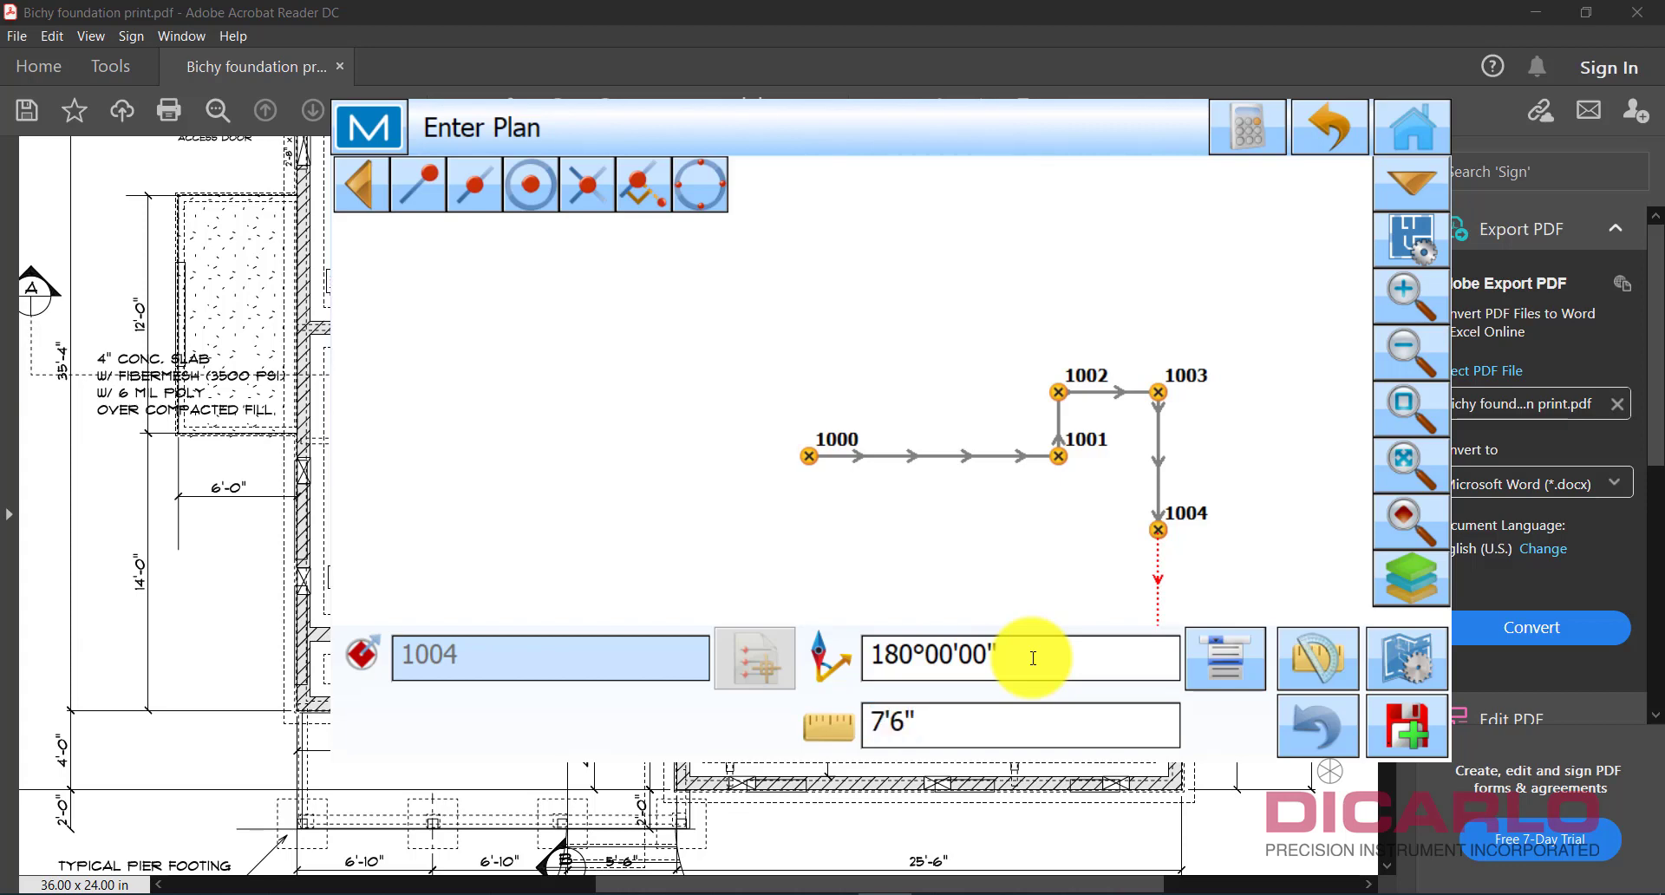
left_click(1033, 657)
left_click(977, 346)
left_click(260, 691)
left_click(1423, 122)
left_click(948, 725)
type("25'6\"")
key("Return")
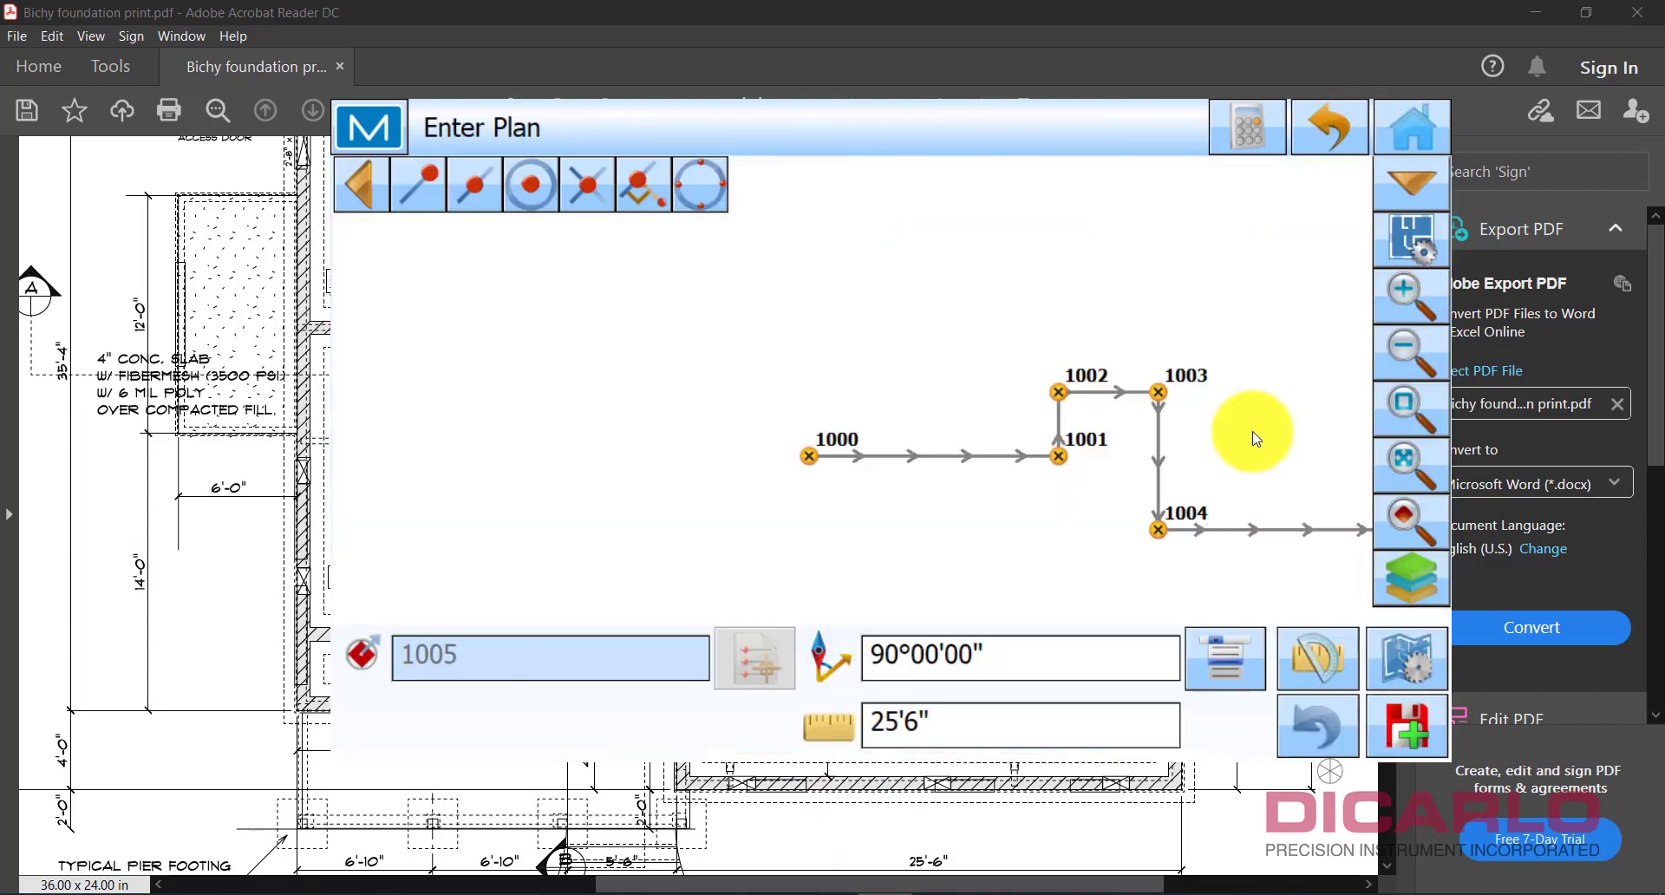
left_click(948, 724)
type("23'8\"")
key("Return")
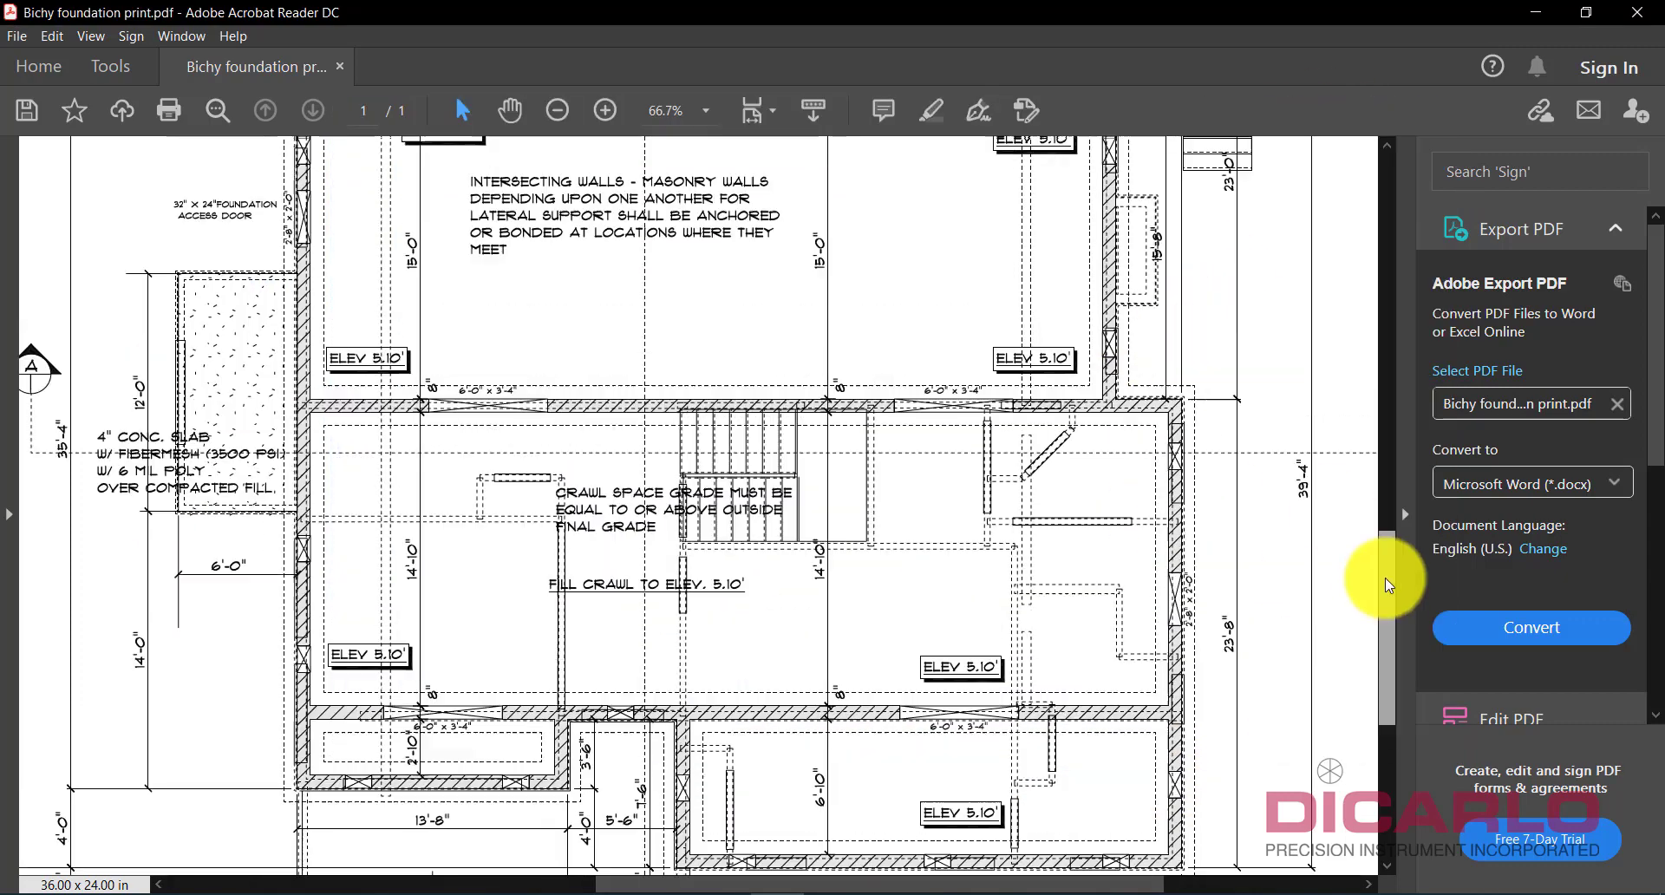
Store the remaining corners through 1011, closing with a 180°, 42'8" leg back to point 1000.
scroll(1219, 476, "up", 3)
left_click(479, 443)
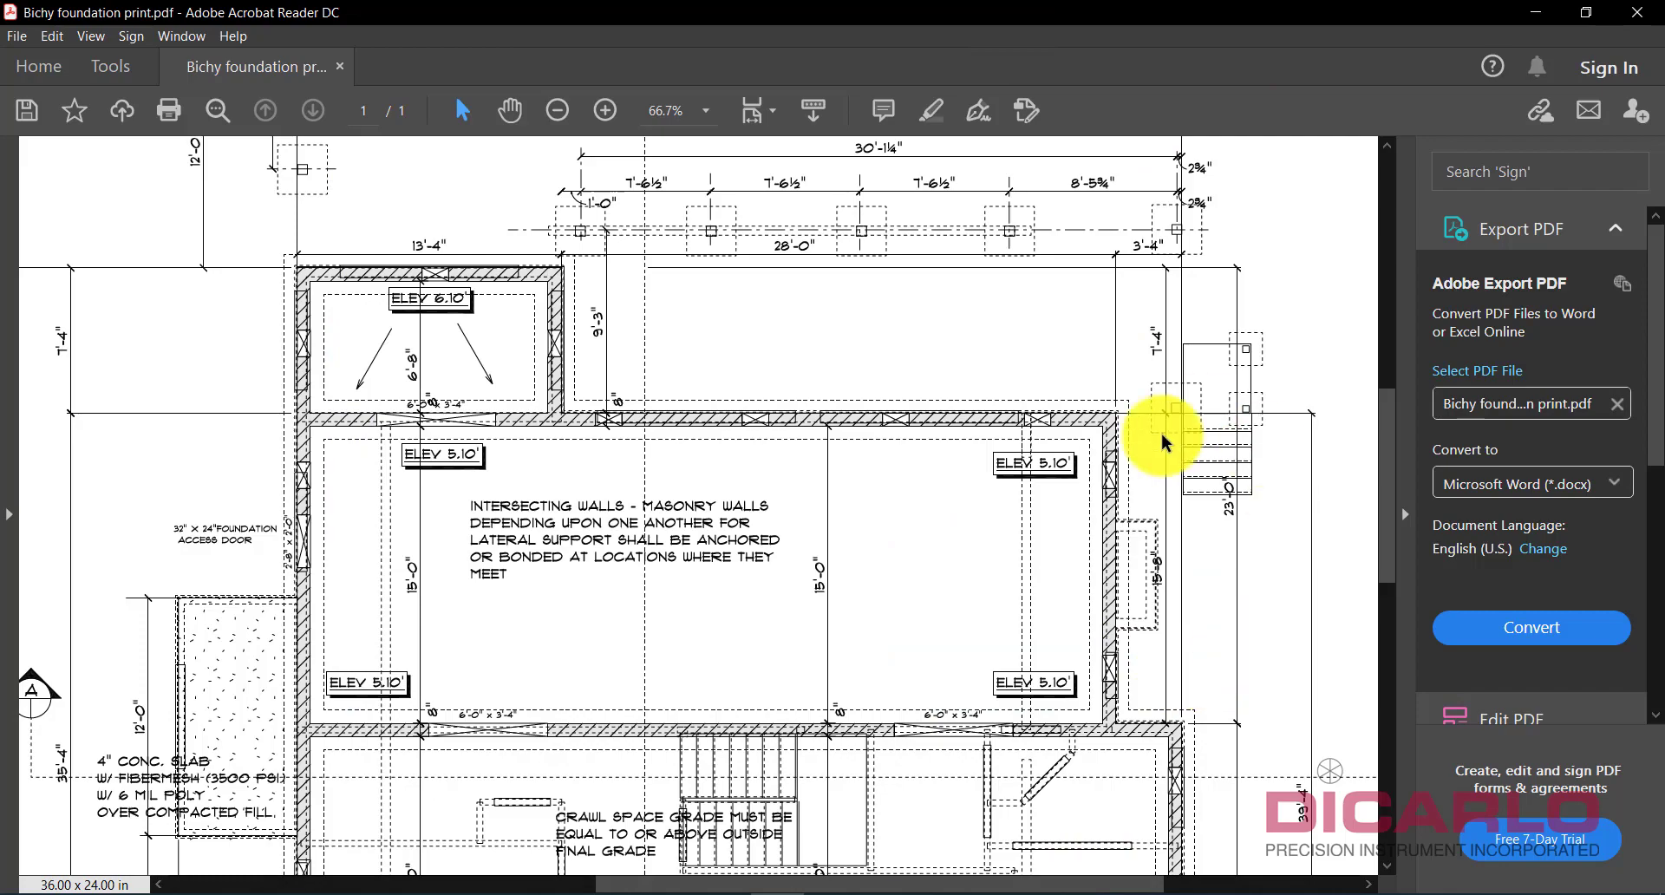
scroll(1159, 428, "up", 5)
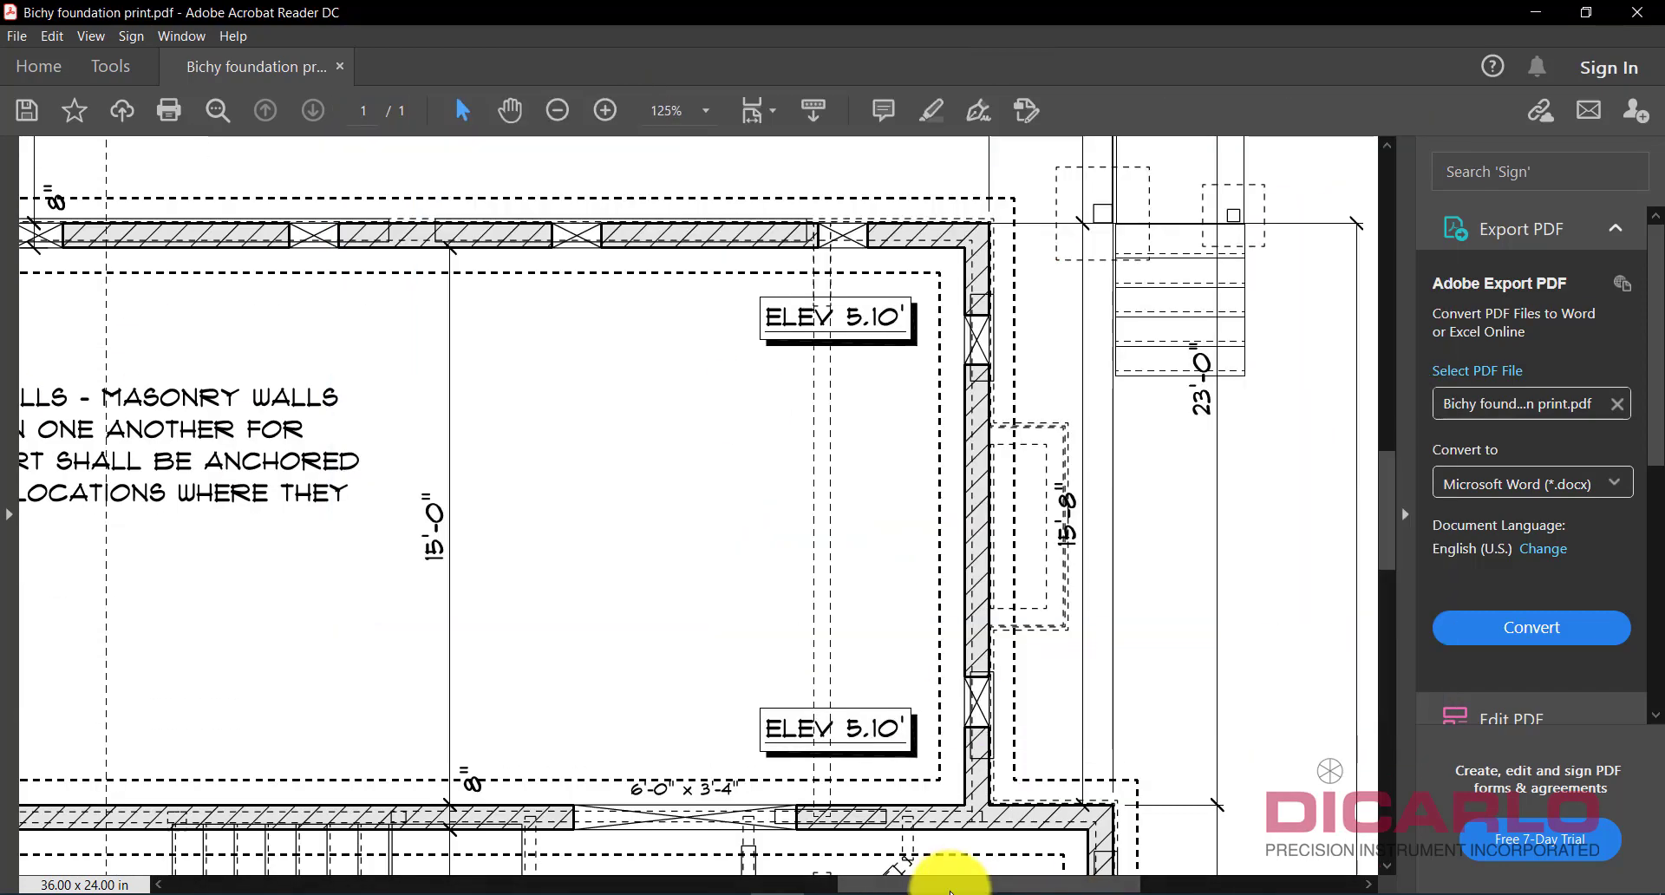
scroll(1295, 318, "up", 4)
scroll(1294, 318, "left", 3)
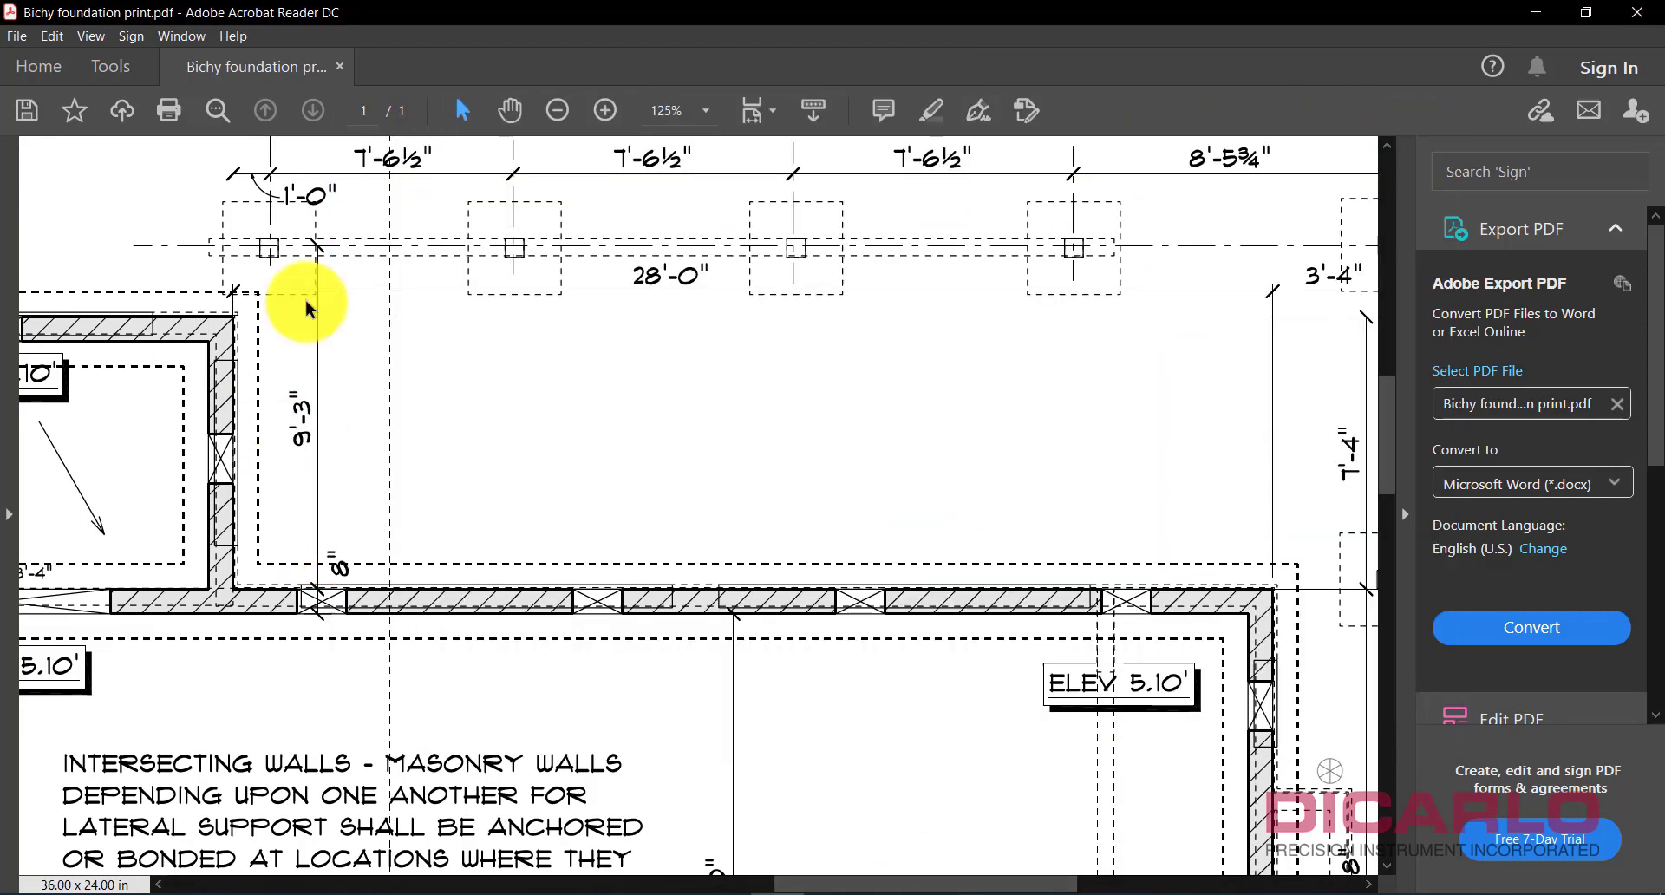
scroll(753, 568, "left", 4)
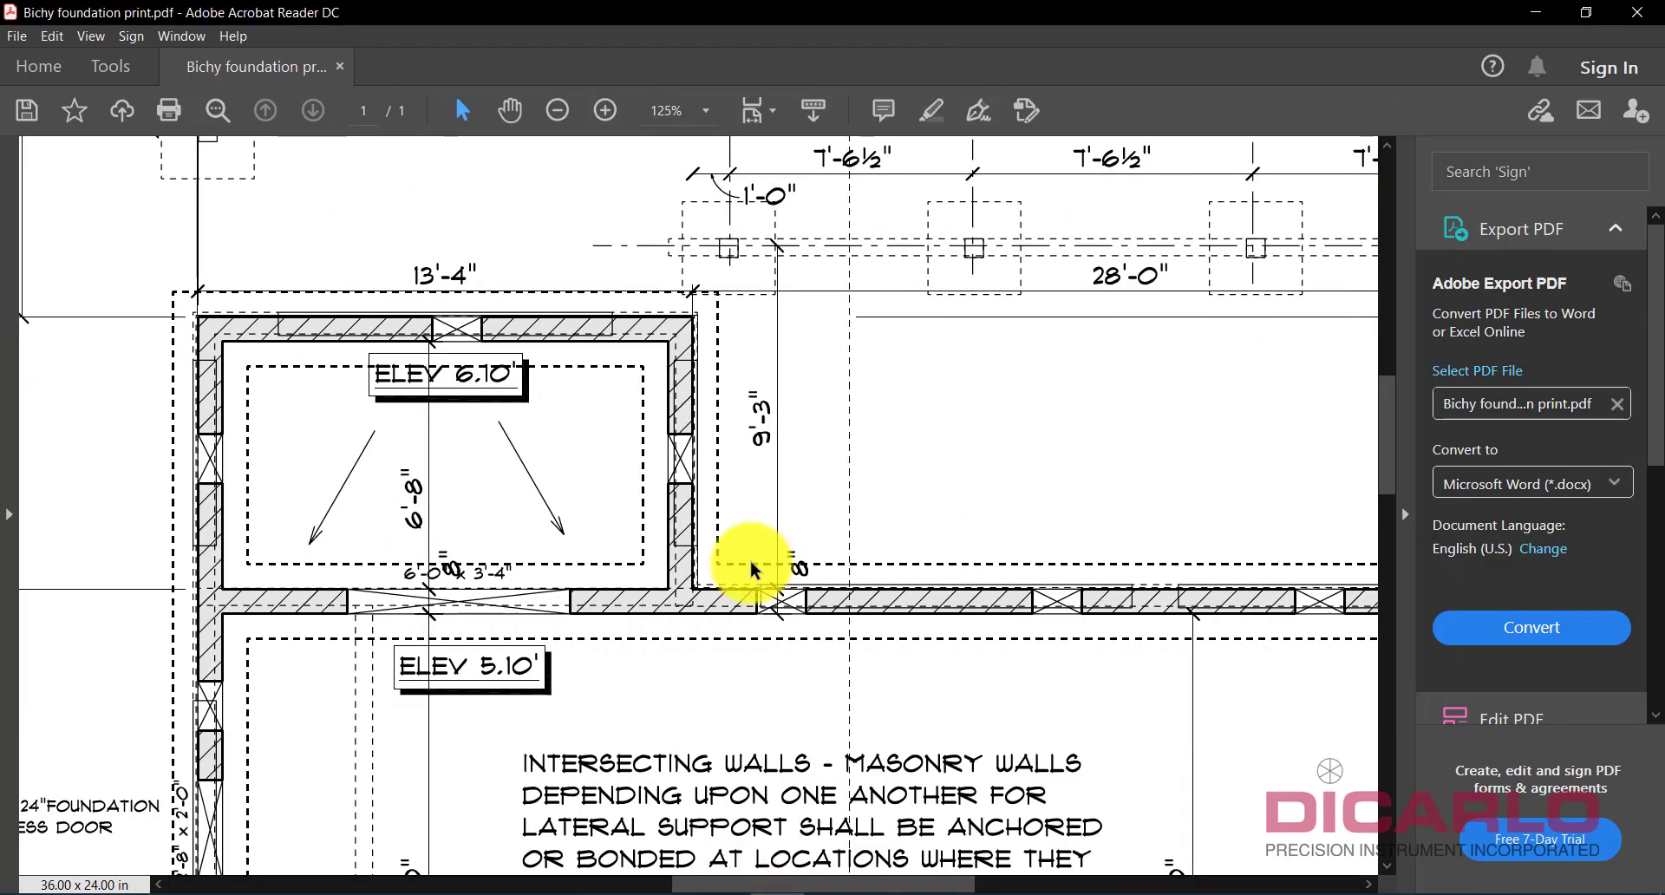
left_click_drag(707, 881, 762, 880)
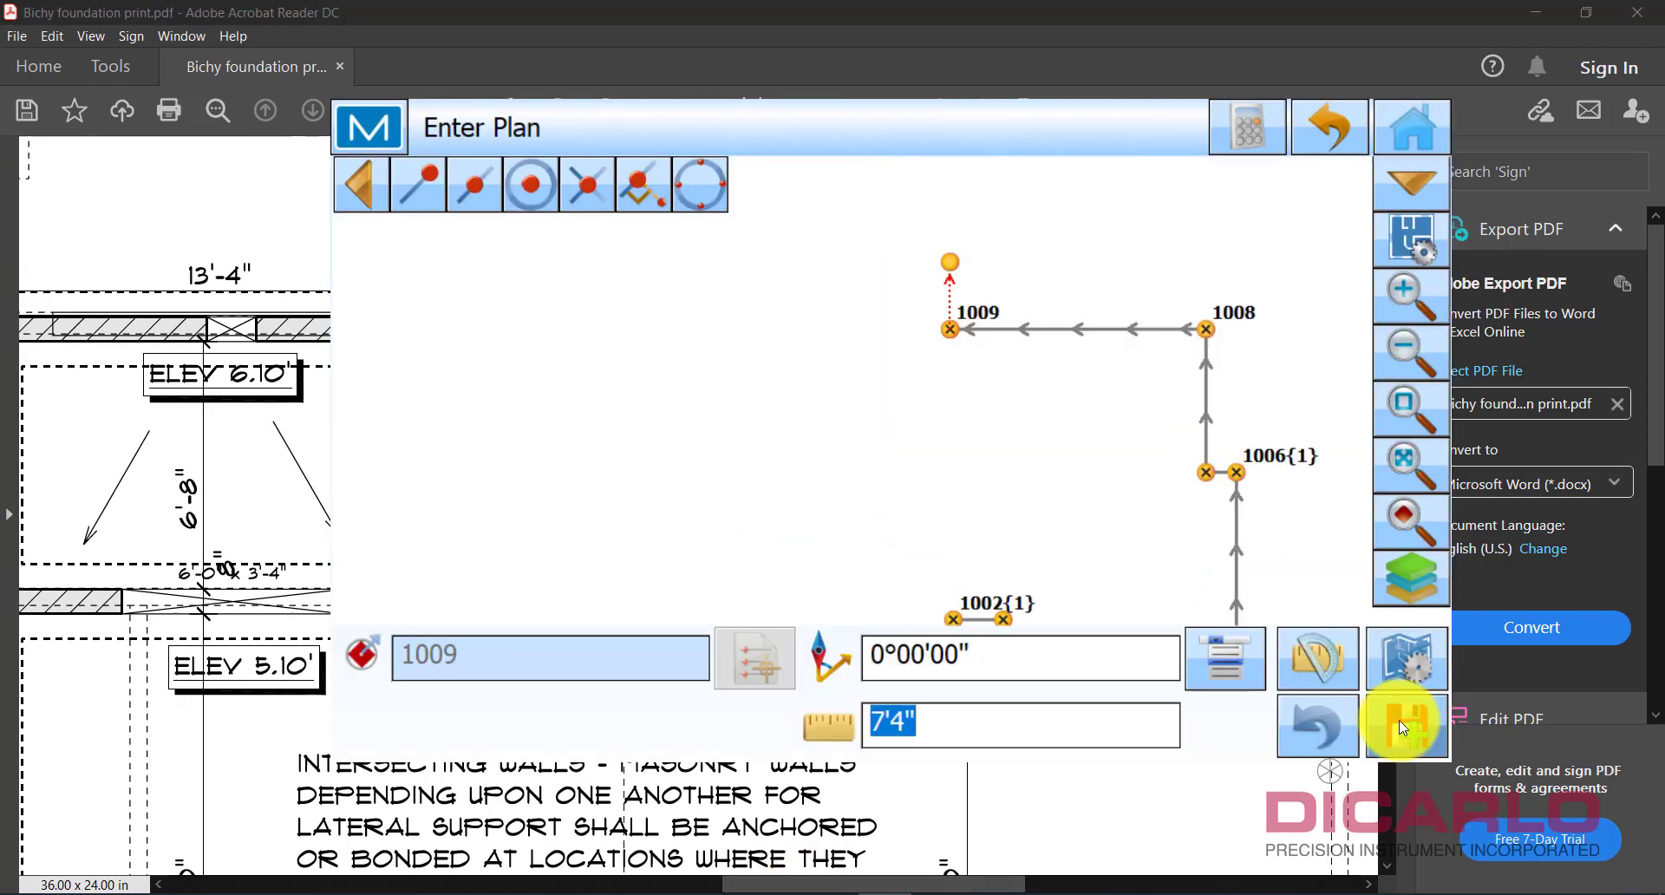
left_click(1402, 727)
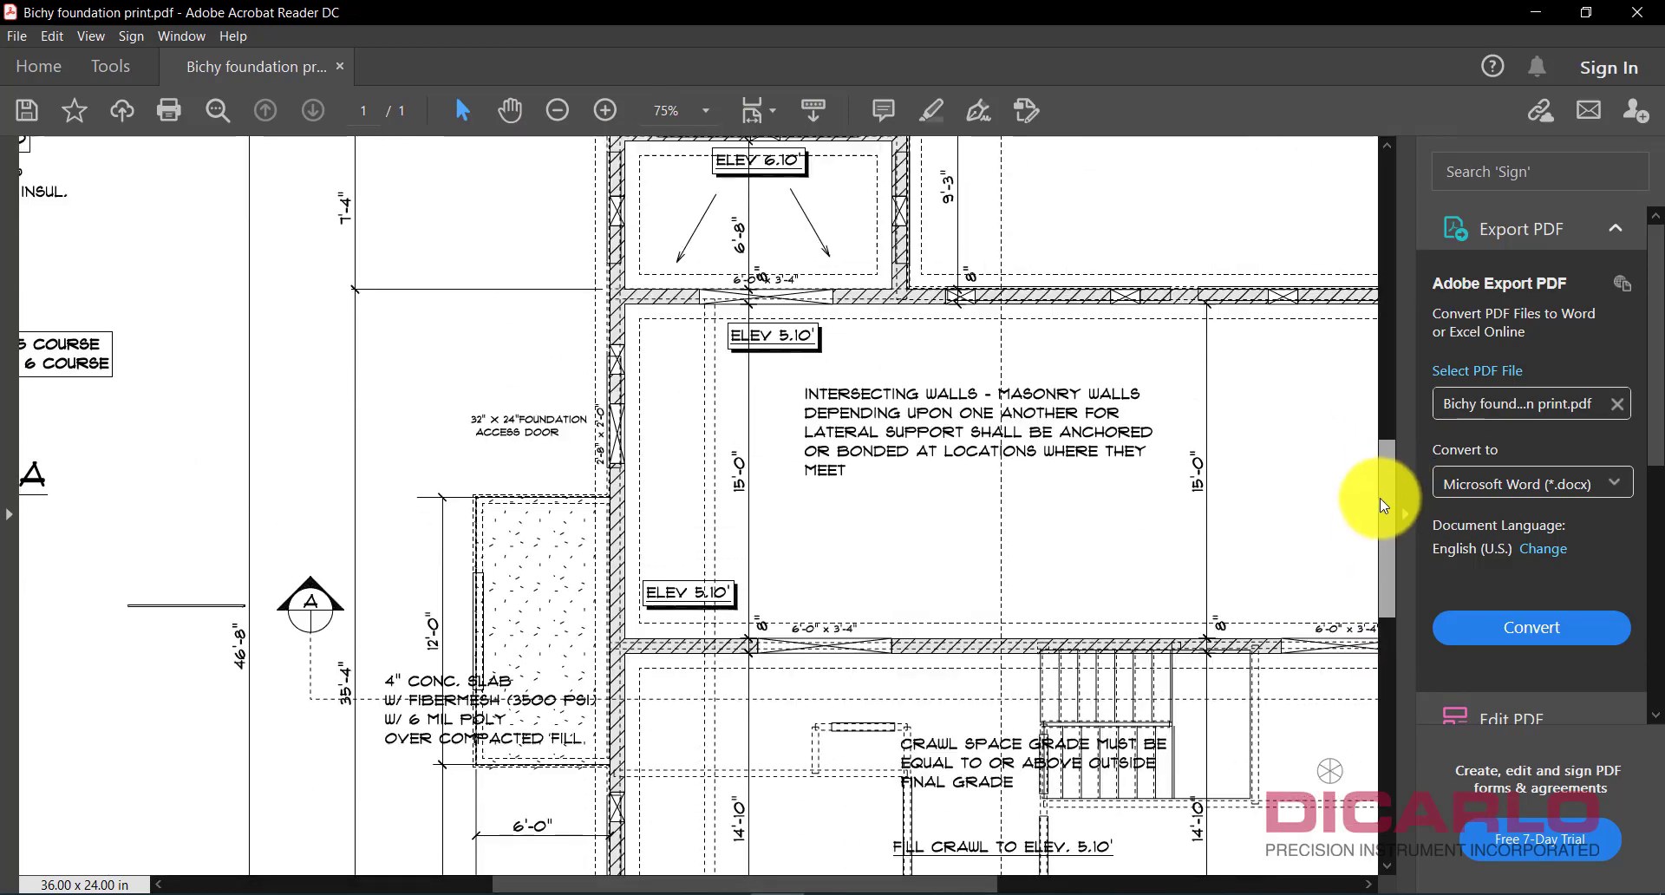
left_click_drag(1381, 498, 1378, 590)
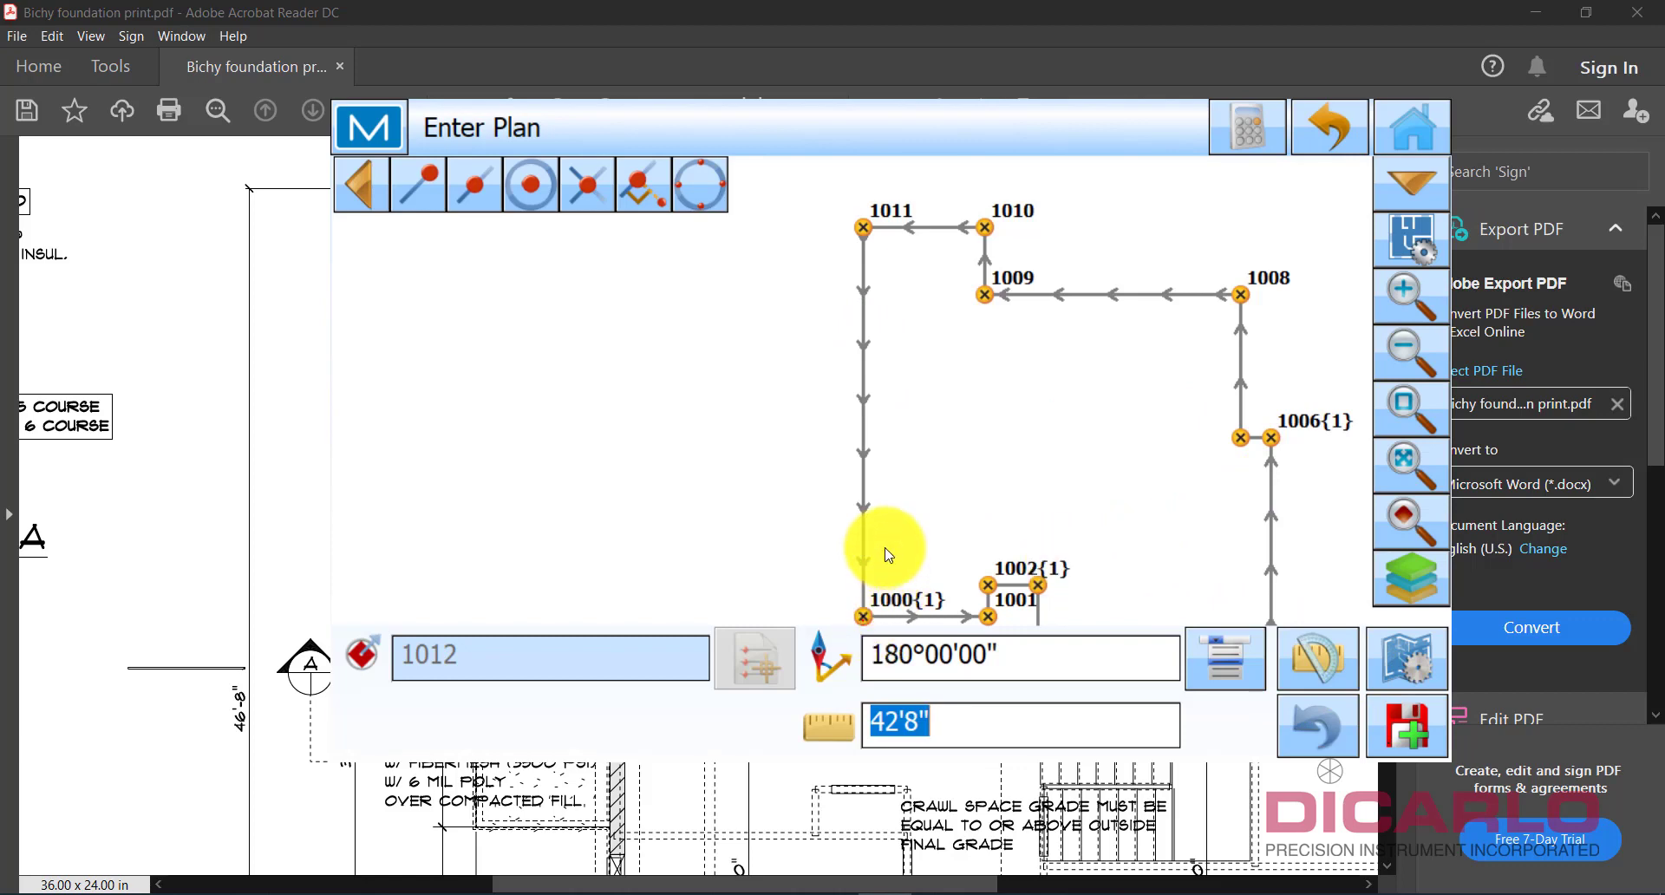
left_click(1008, 469)
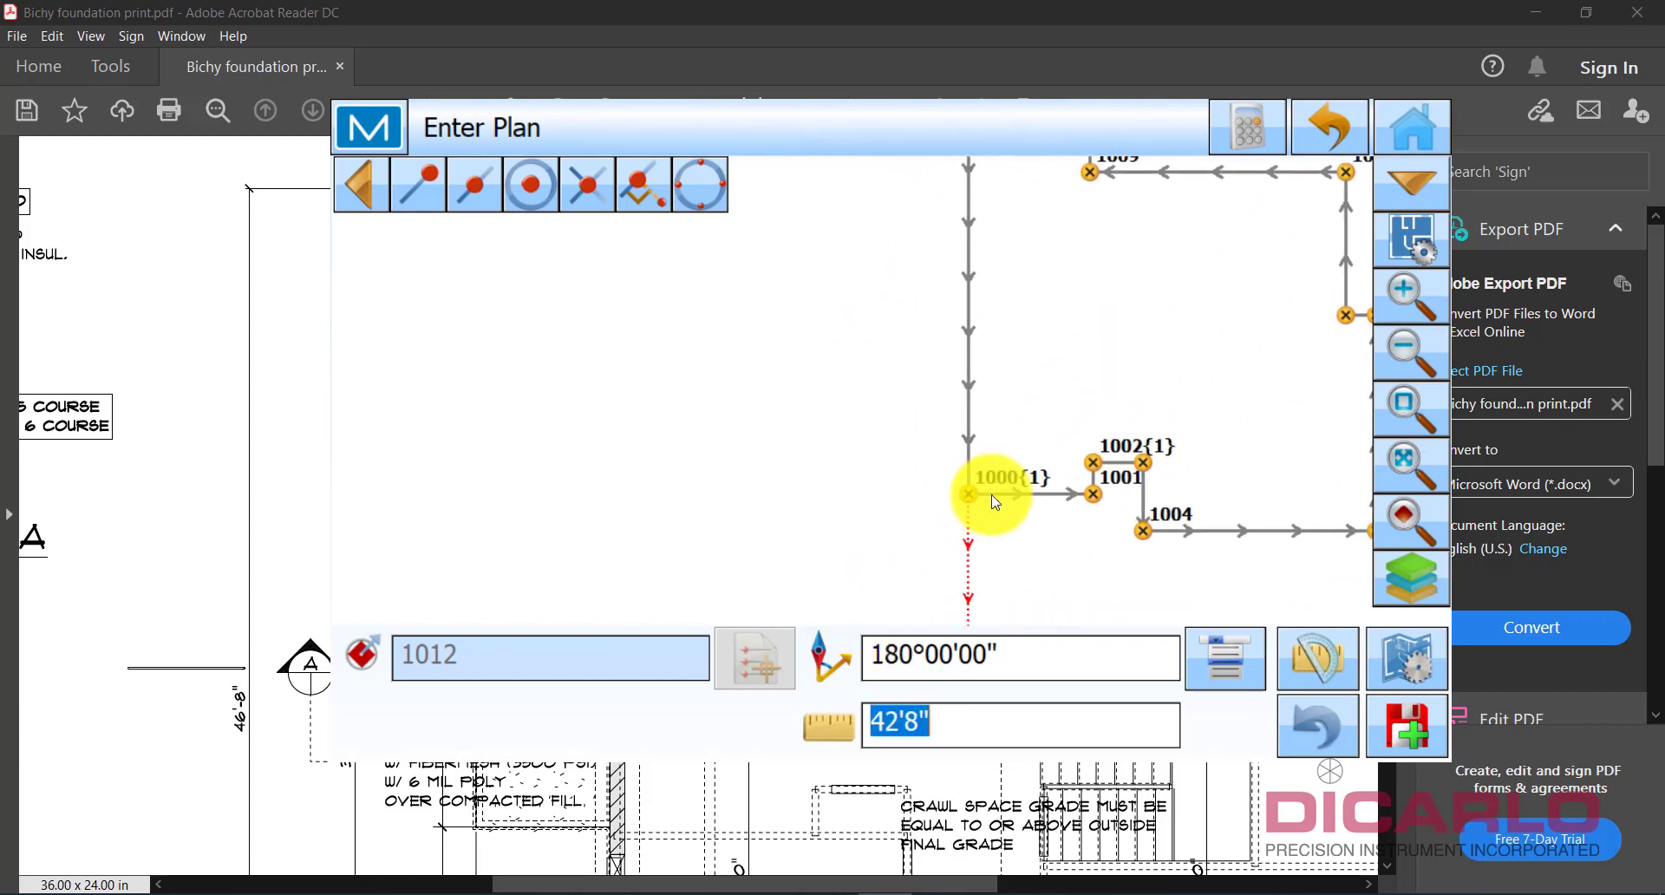
left_click(936, 498)
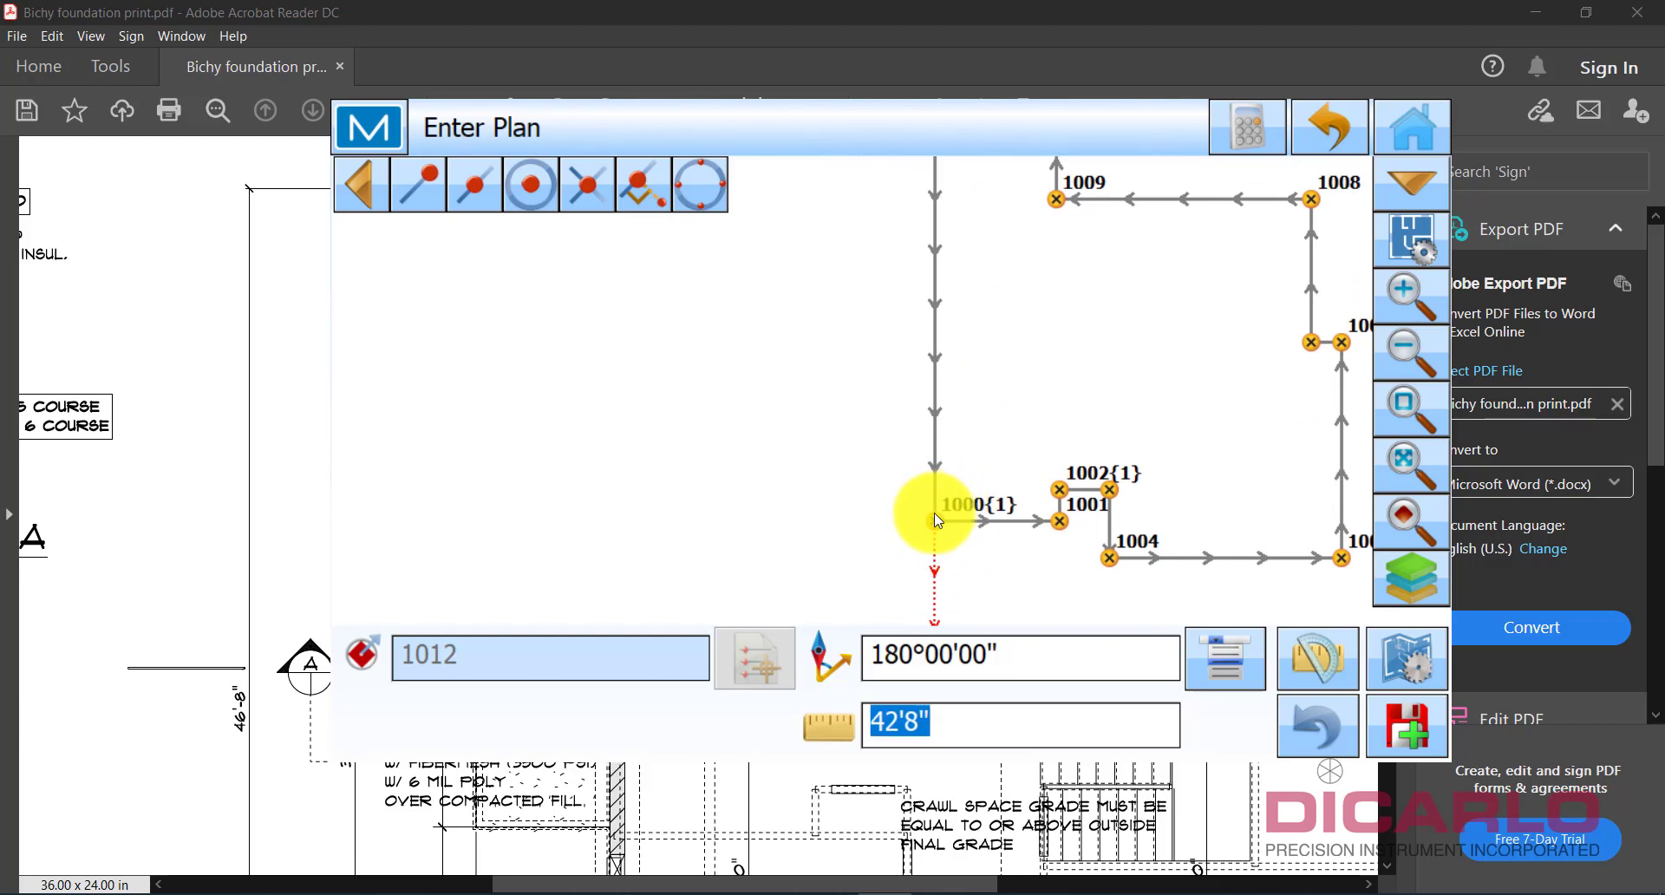
left_click(373, 127)
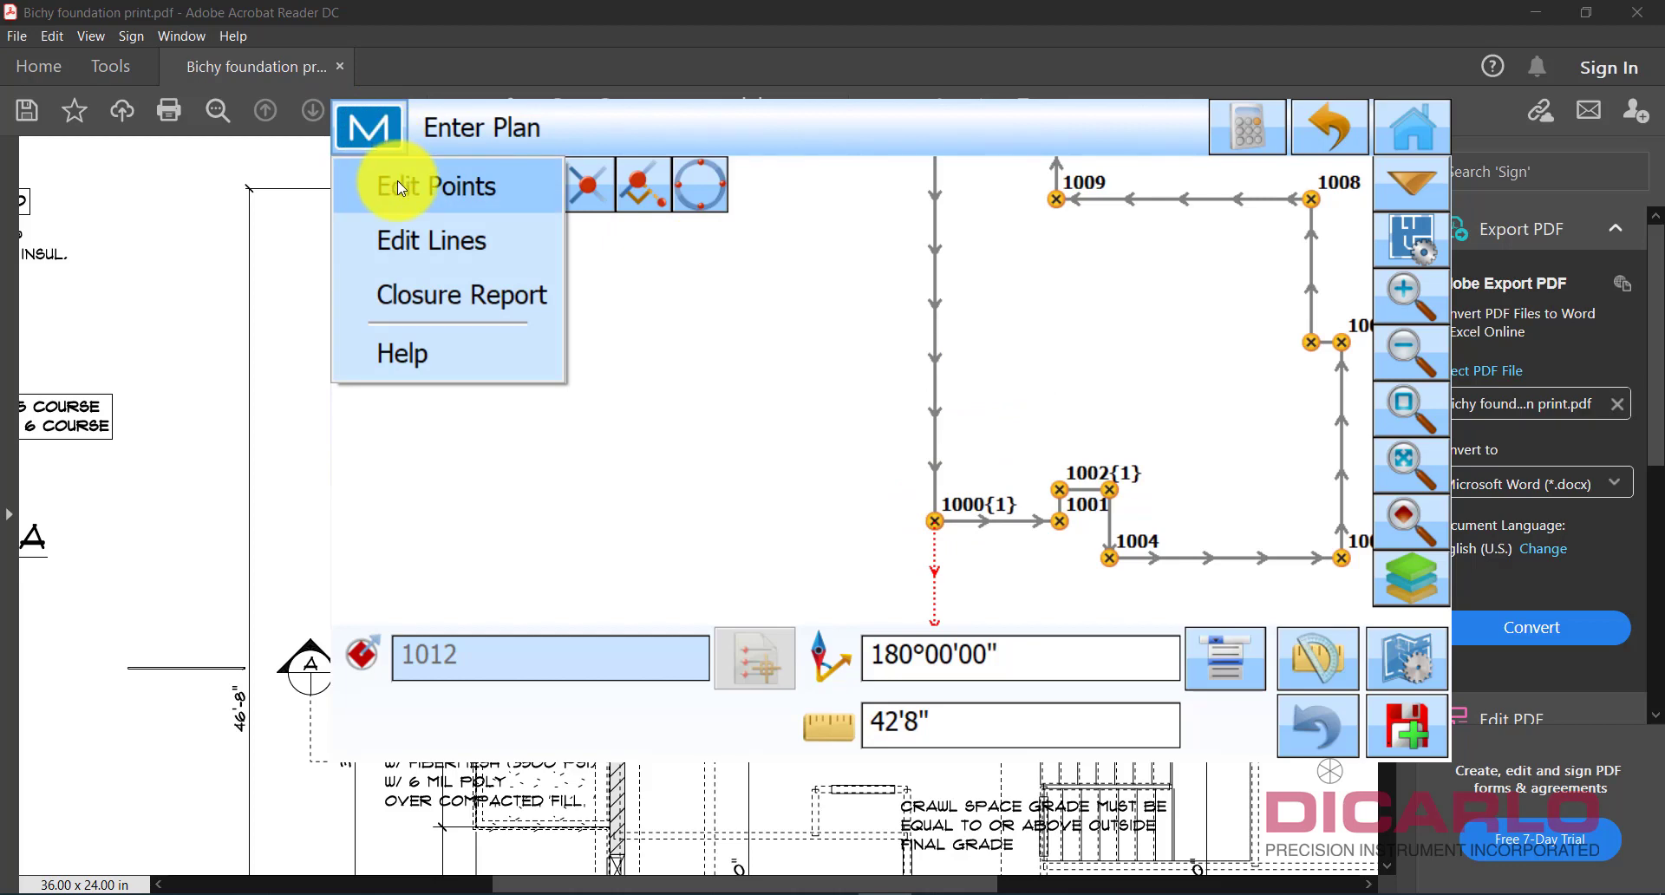
left_click(397, 180)
left_click(867, 252)
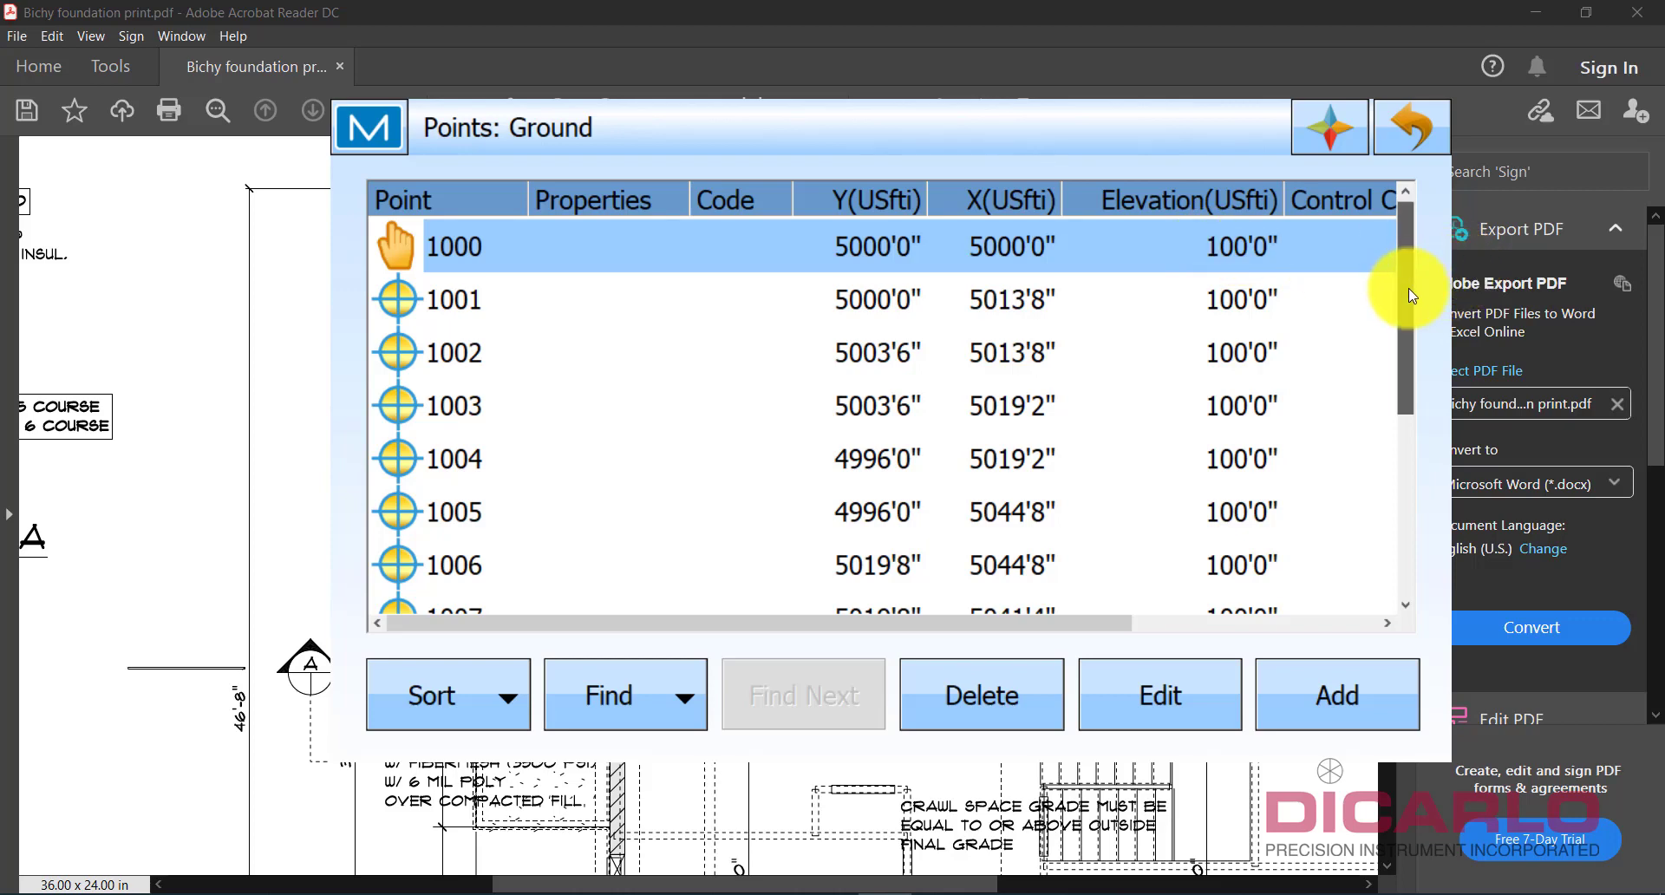
left_click_drag(1408, 288, 1401, 505)
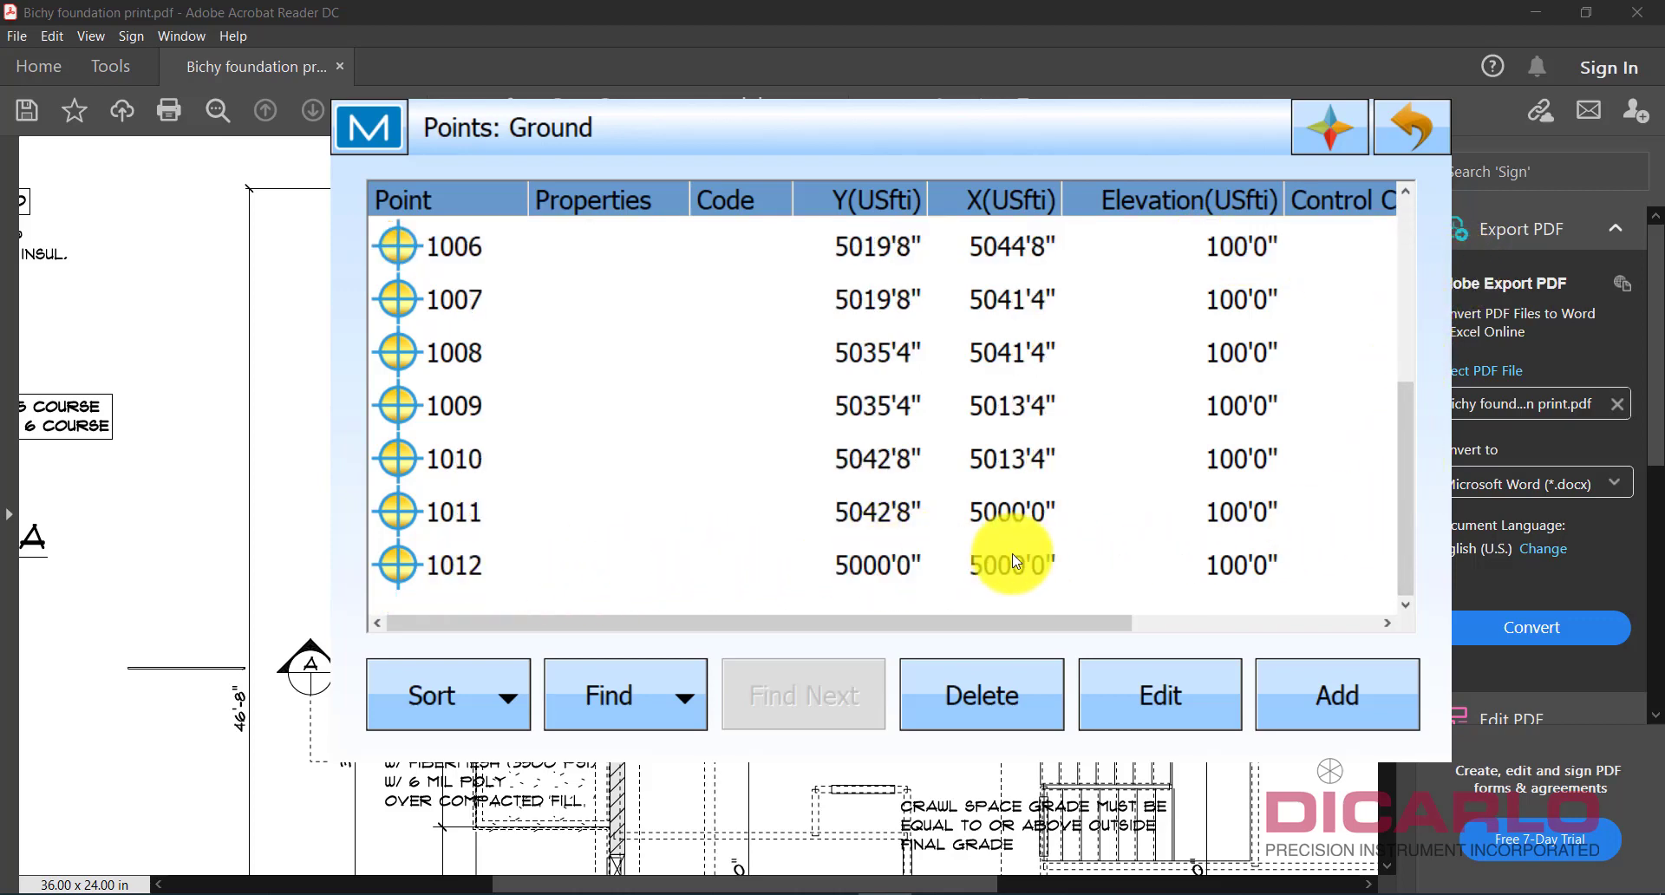
left_click(1416, 123)
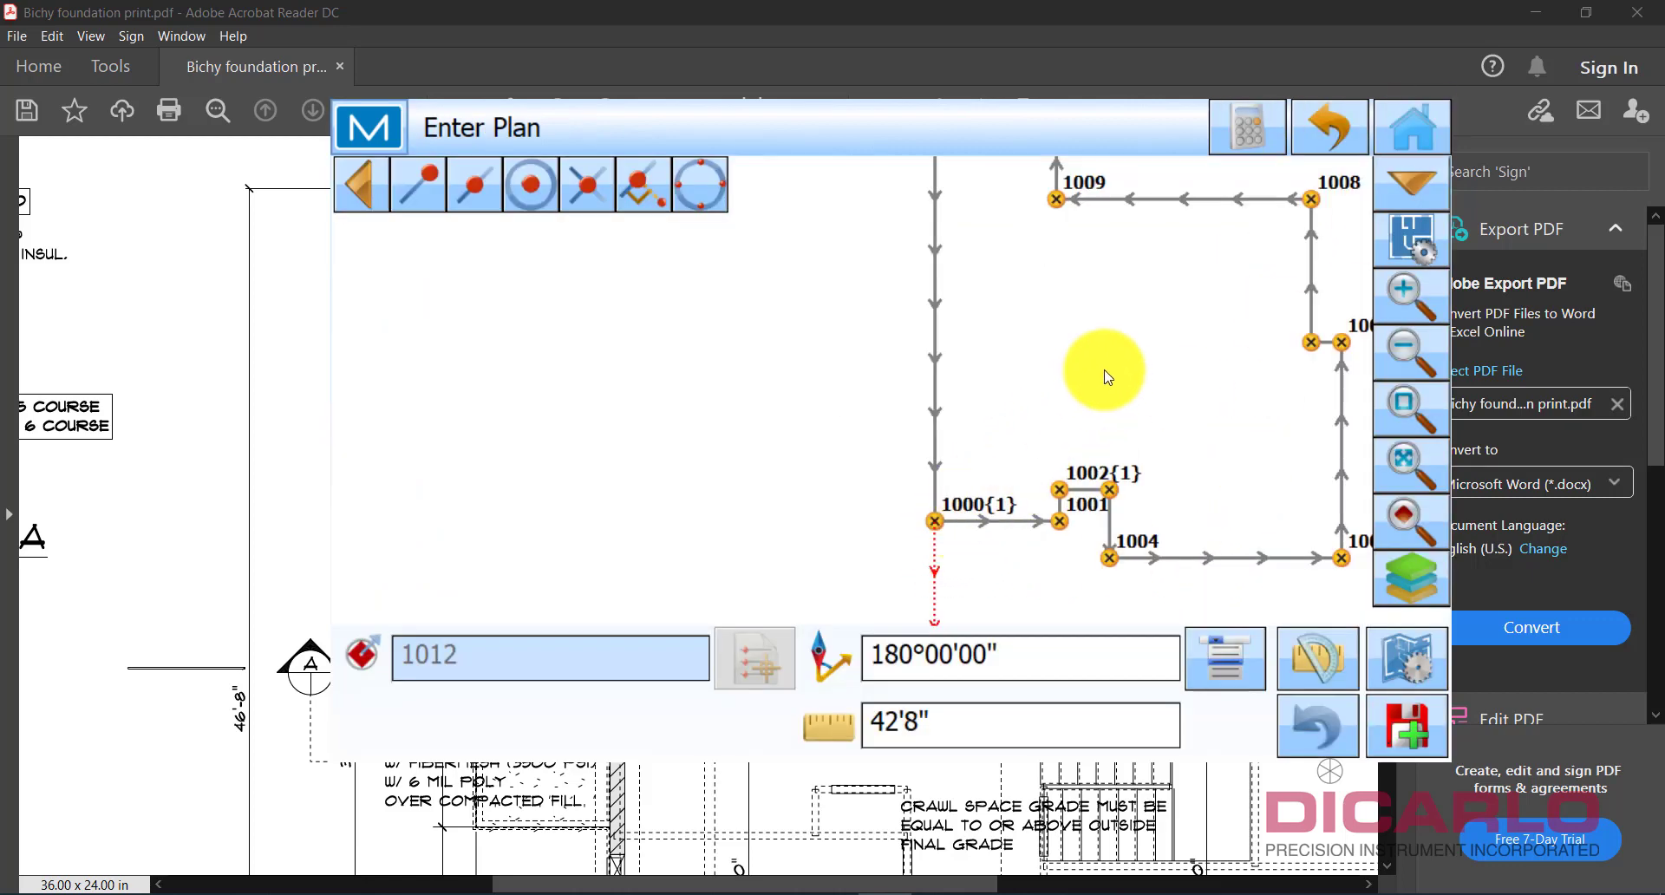
mouse_move(1152, 371)
left_mouse_down()
mouse_move(984, 457)
mouse_move(990, 413)
left_mouse_up()
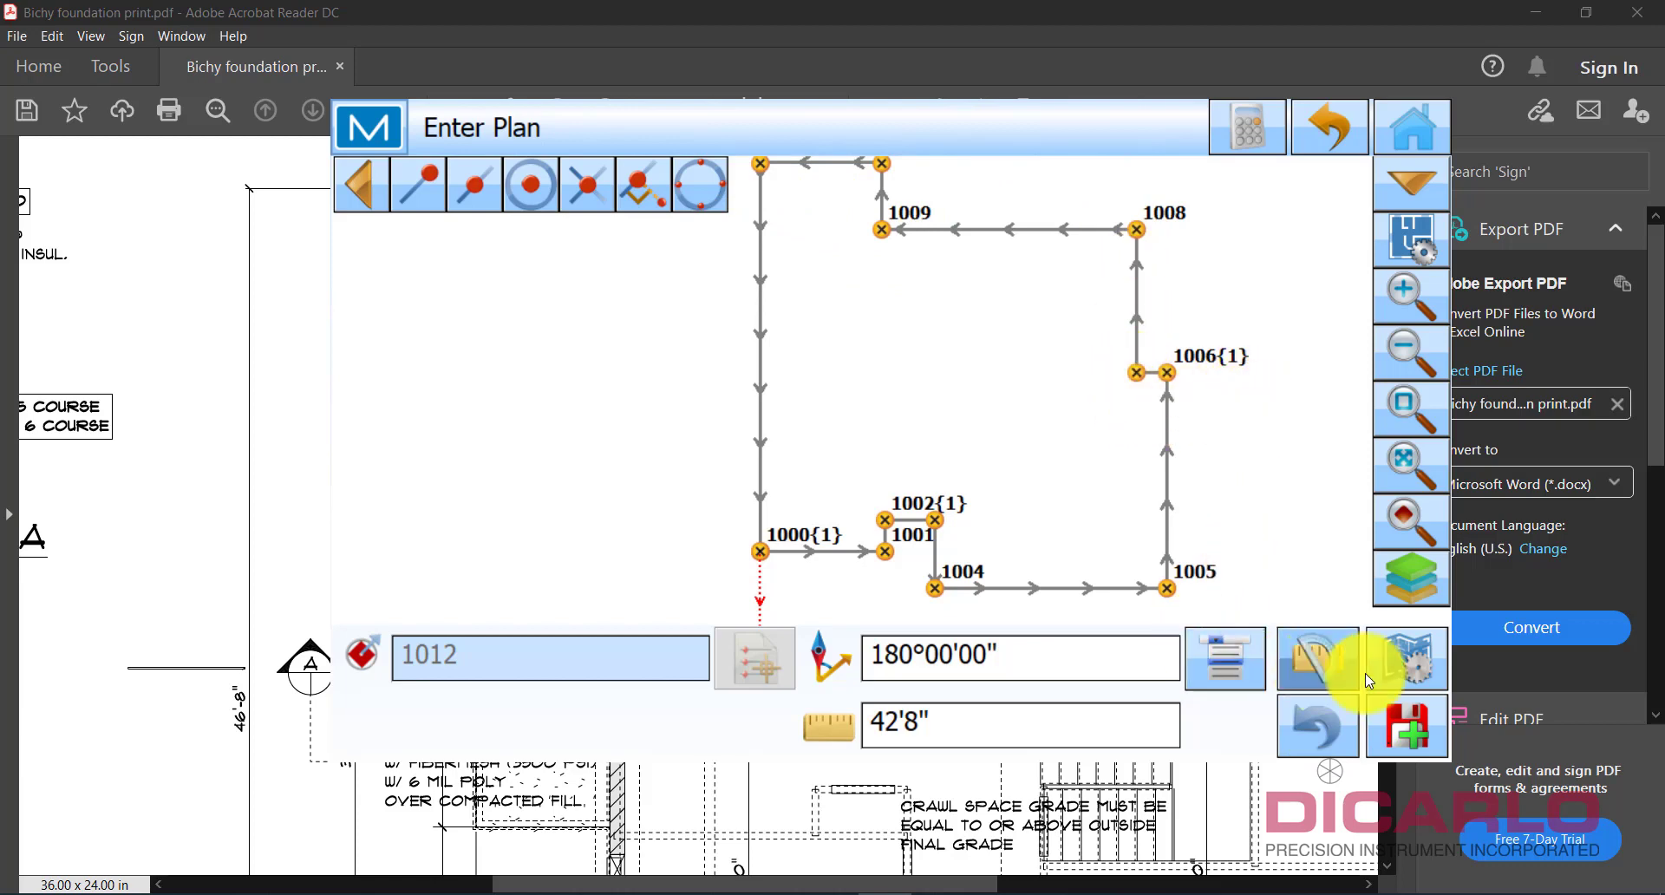
Exit Enter Plan and open the House_layout map, centring the traced outline.
left_click(1402, 125)
left_click(1402, 125)
left_click(1361, 312)
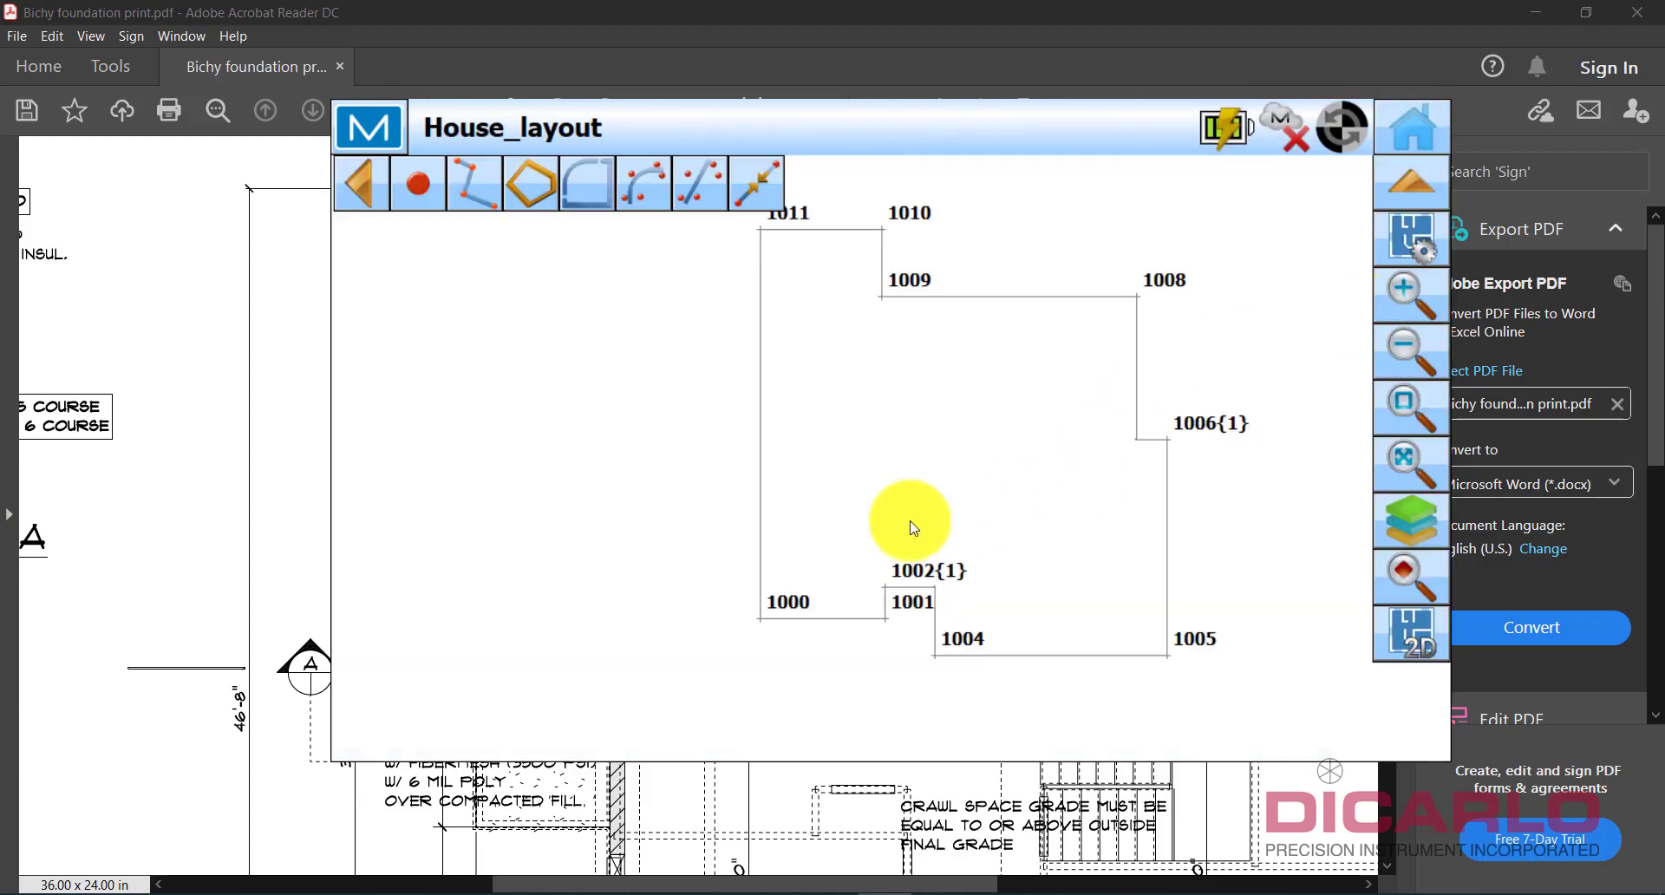
mouse_move(946, 455)
left_mouse_down()
mouse_move(841, 497)
mouse_move(907, 502)
mouse_move(855, 512)
mouse_move(858, 487)
mouse_move(913, 486)
mouse_move(833, 486)
left_mouse_up()
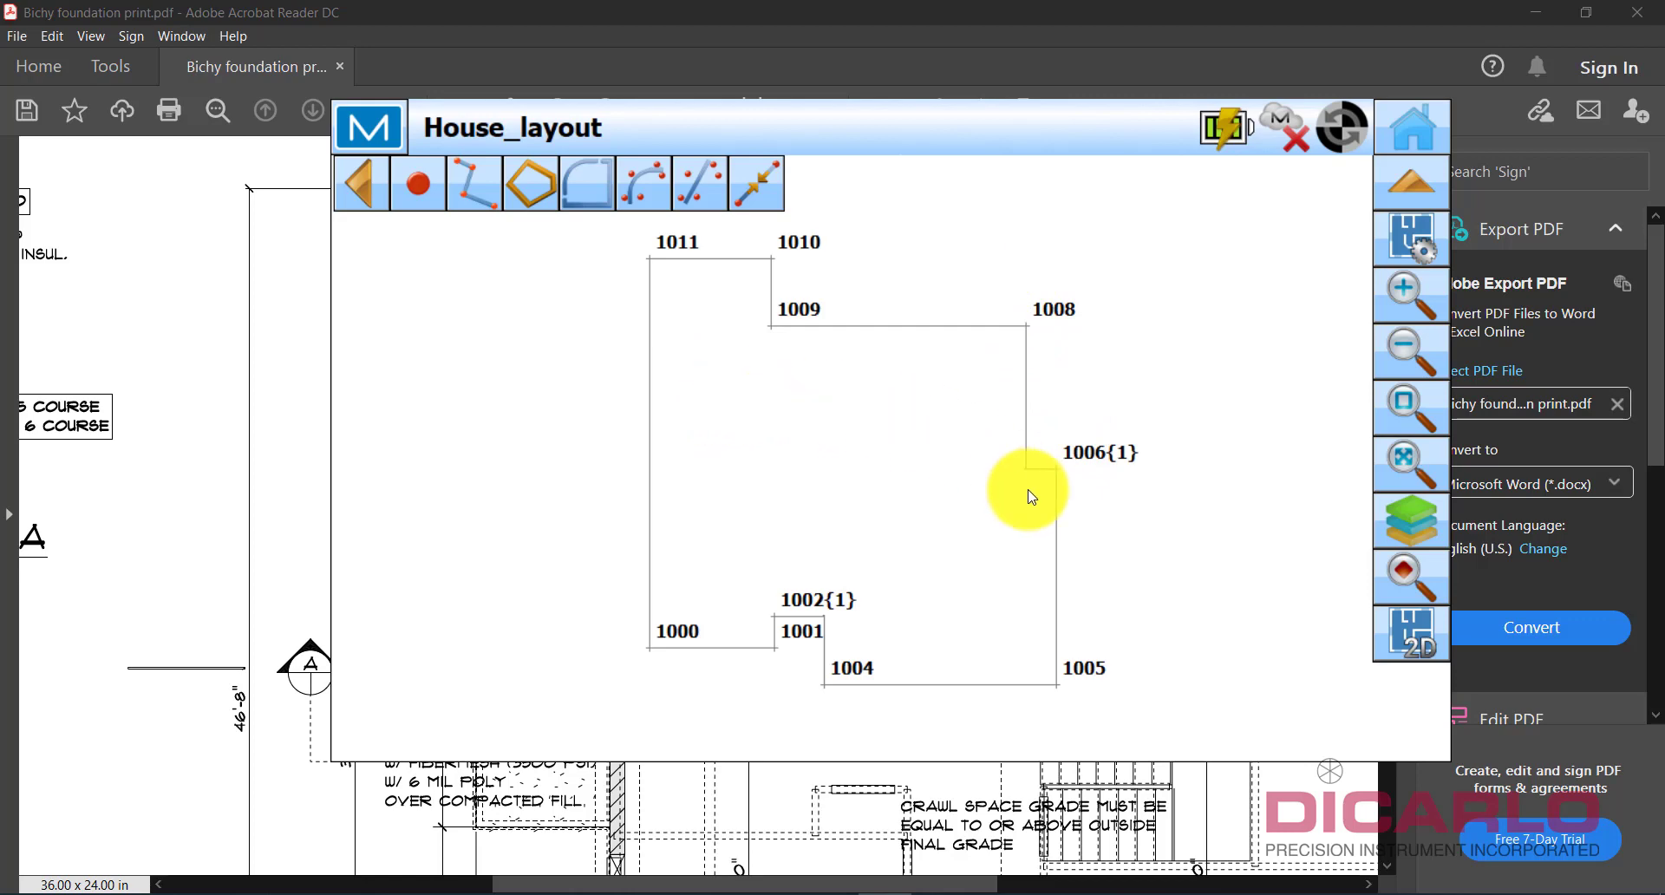
Select the traced foundation polyline at the 1005–1006 wall.
left_click(1055, 587)
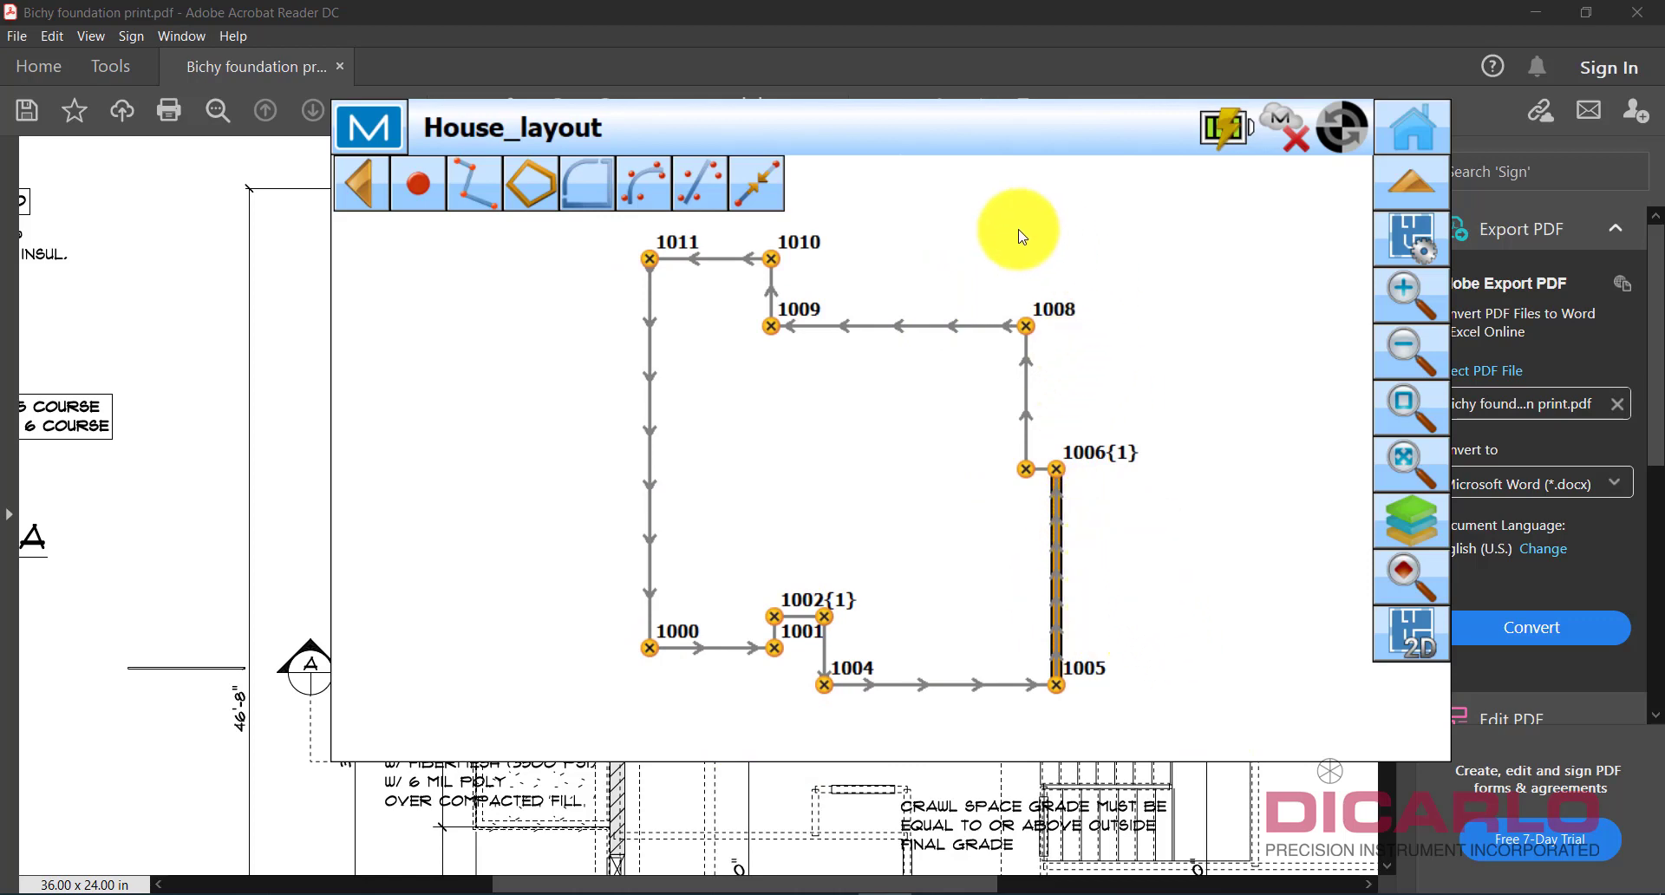
left_click(1056, 581)
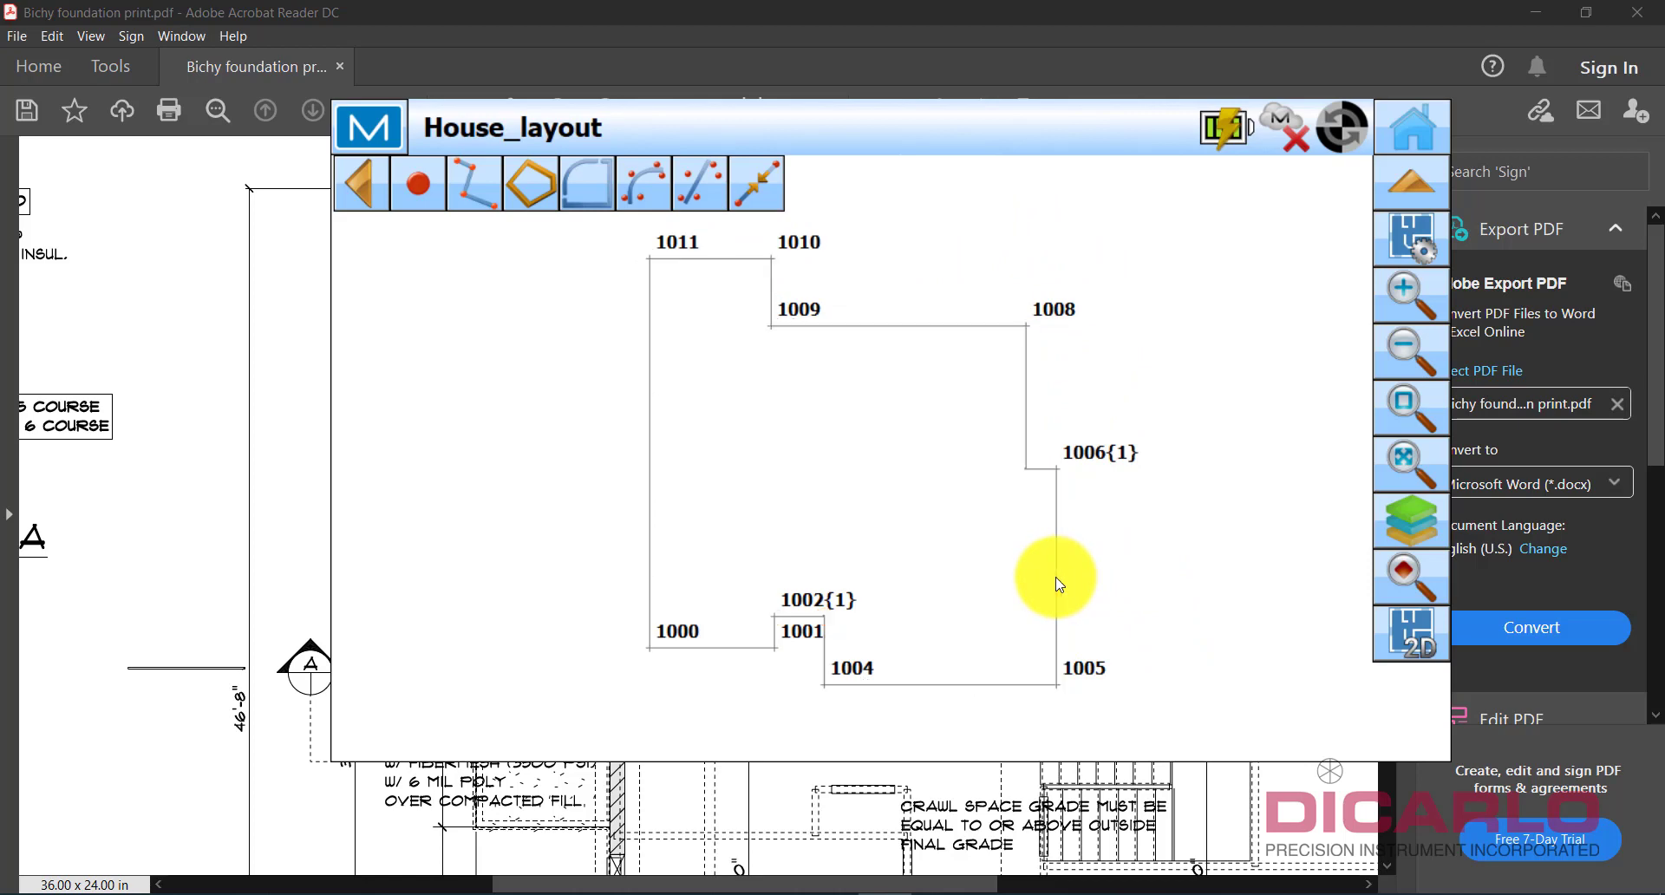
left_click(1057, 581)
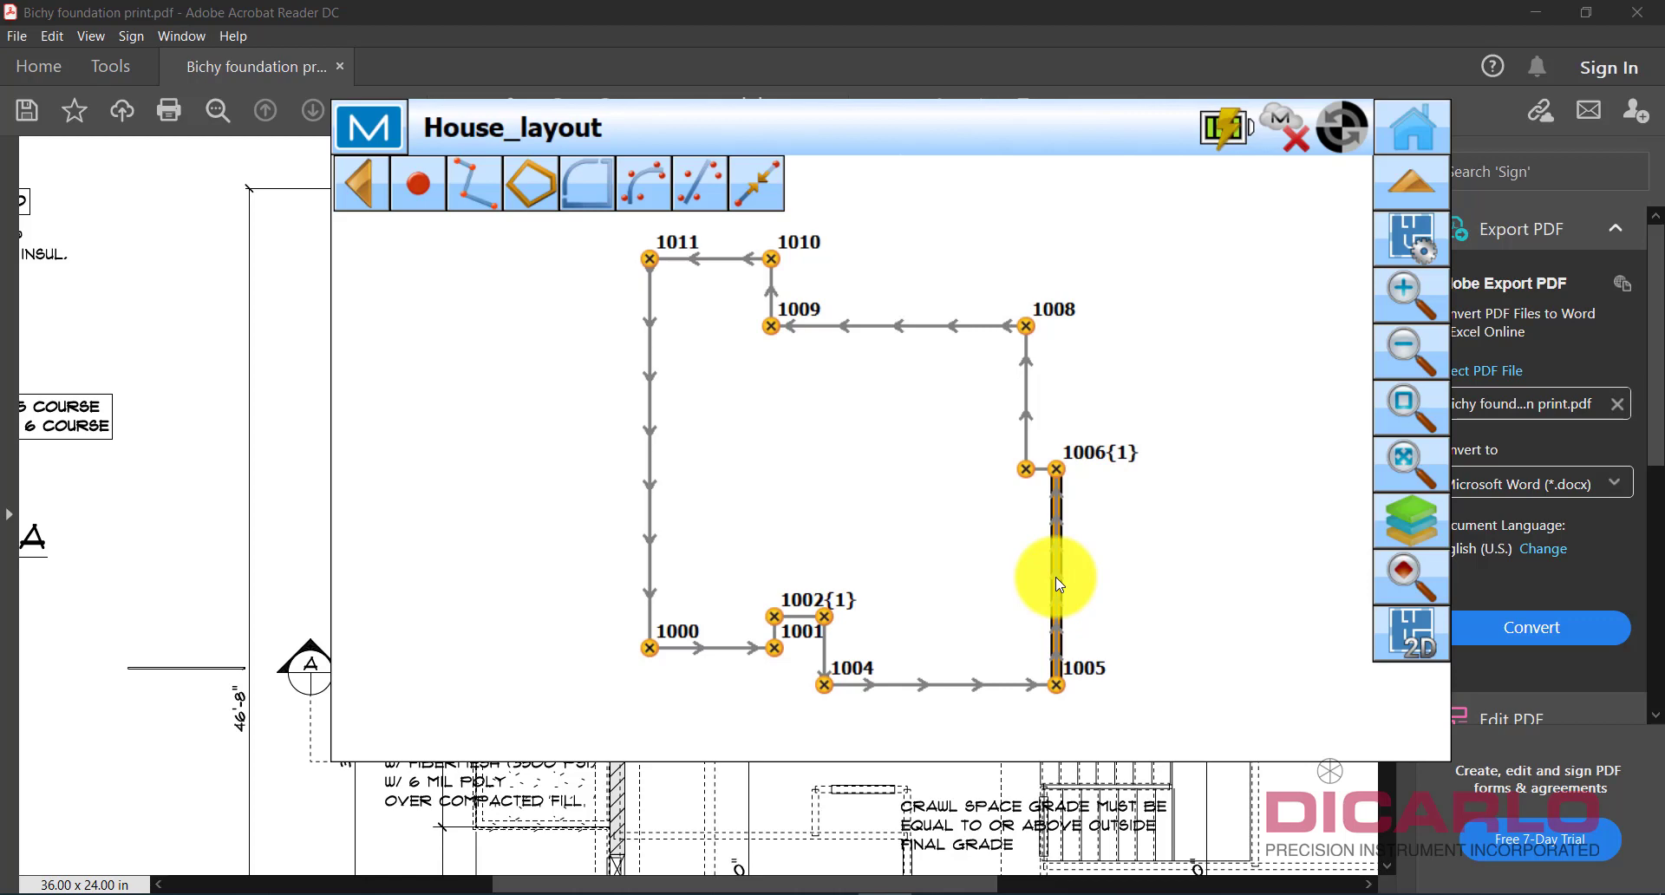
left_click(1056, 581)
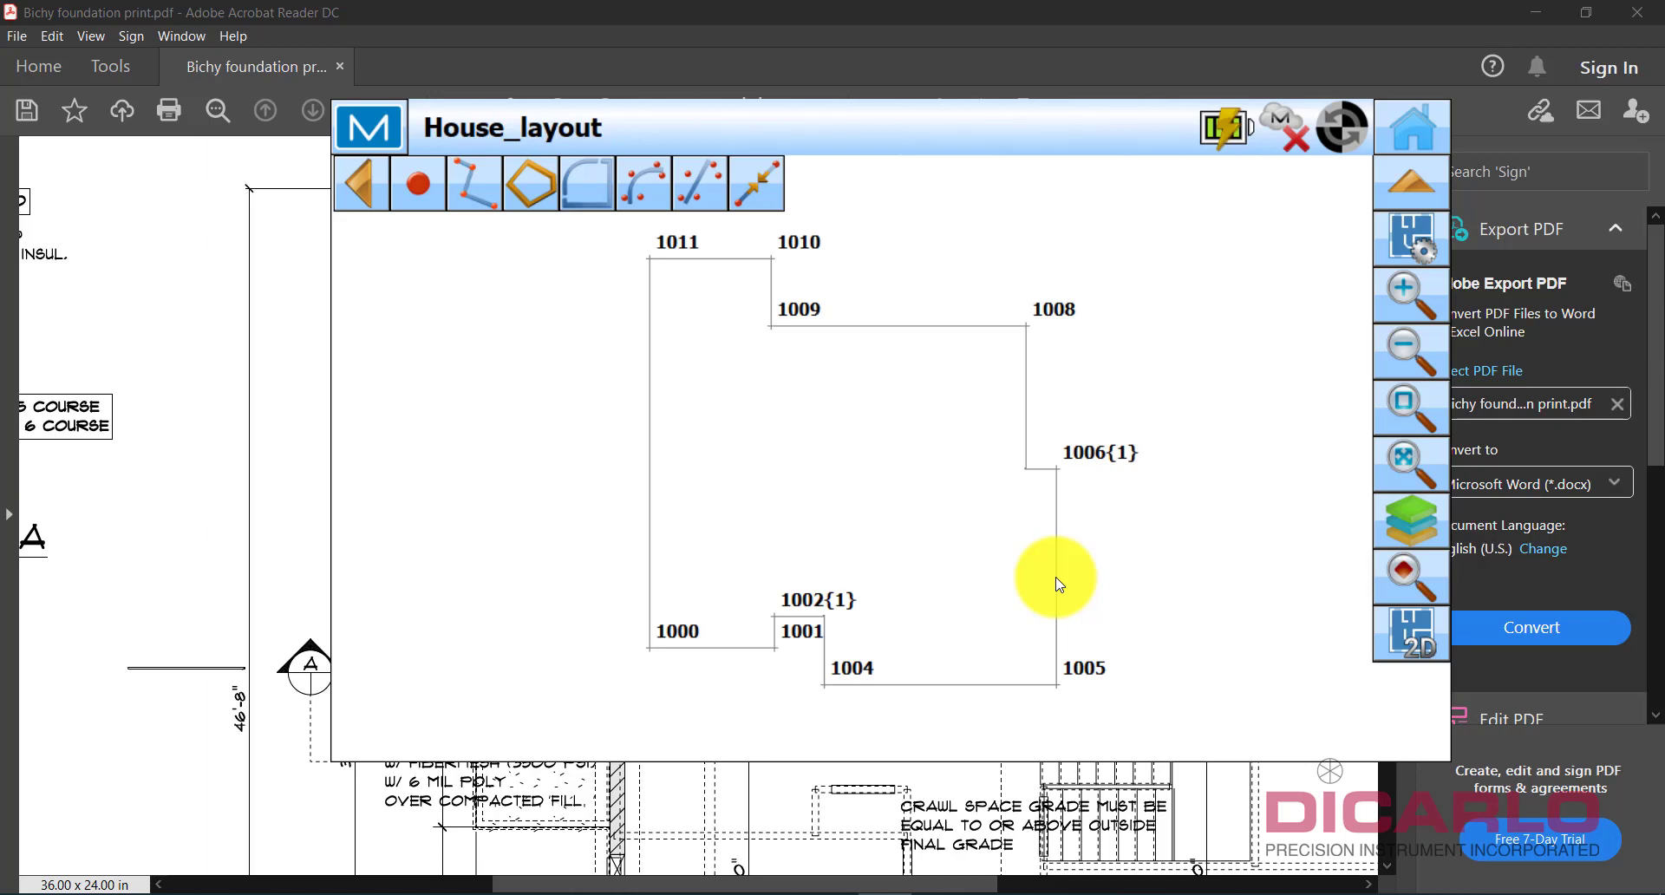
left_click(1057, 581)
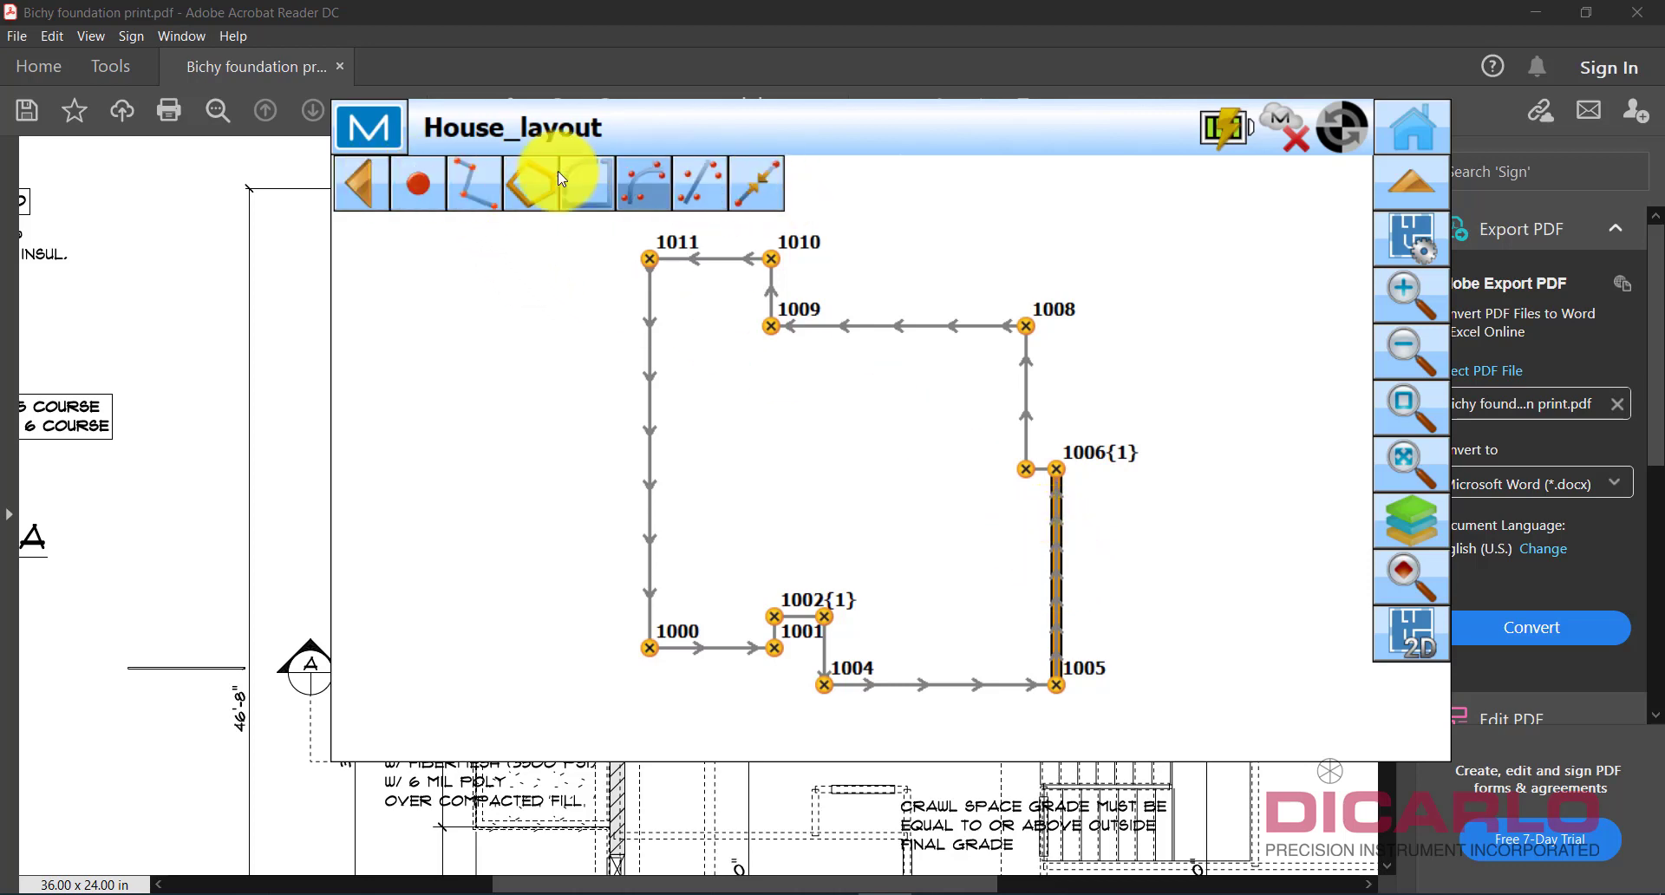
left_click(601, 184)
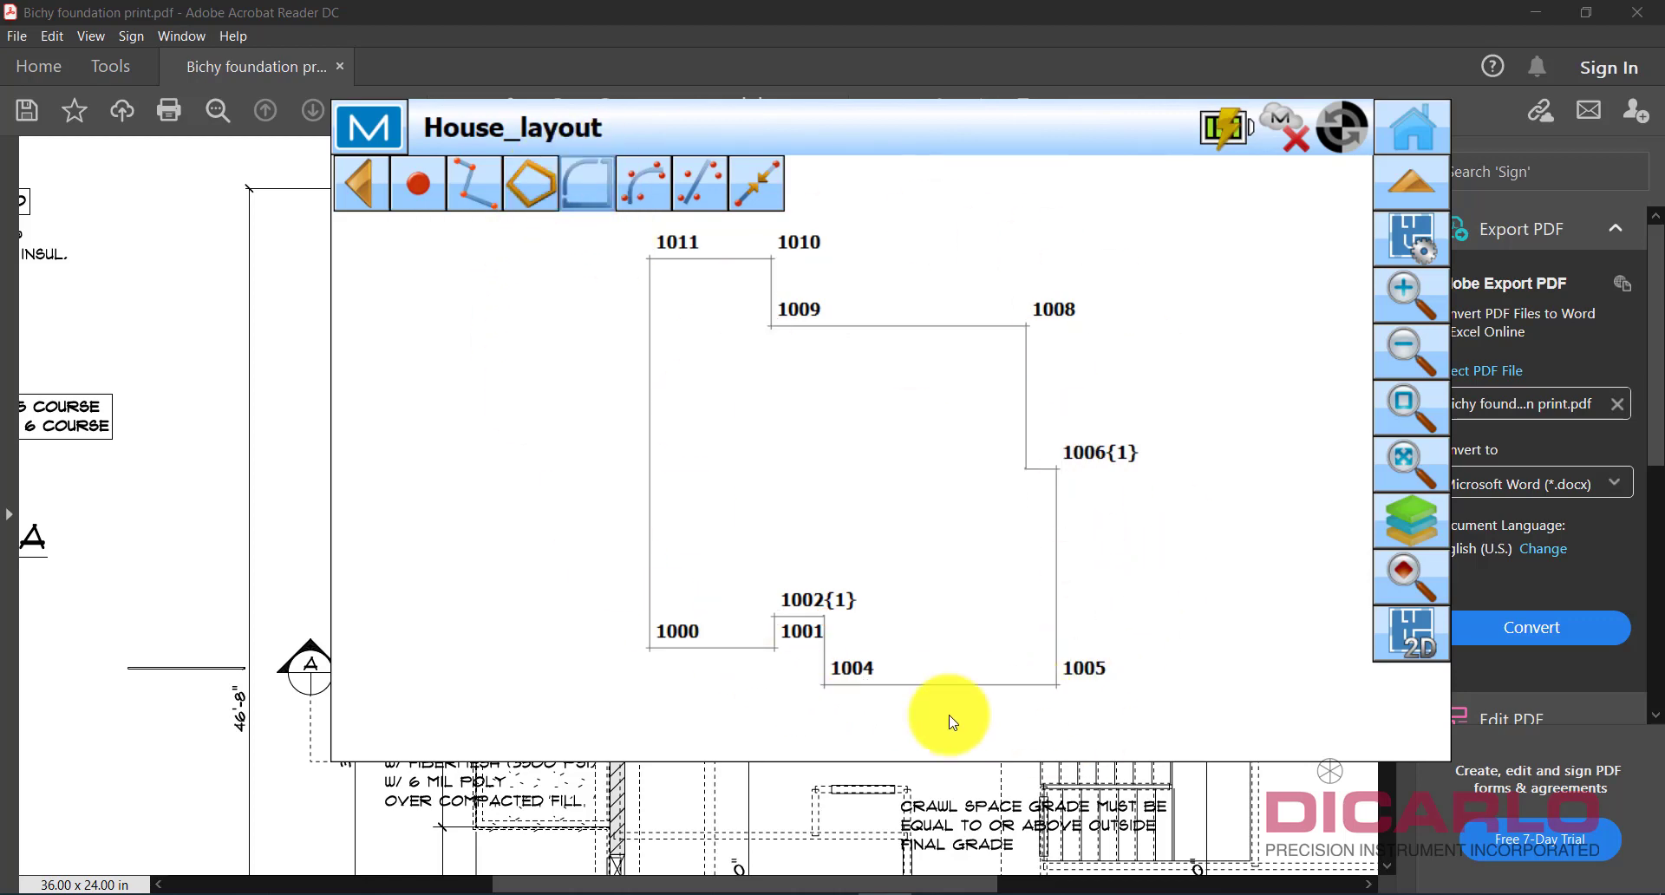
left_click(1058, 576)
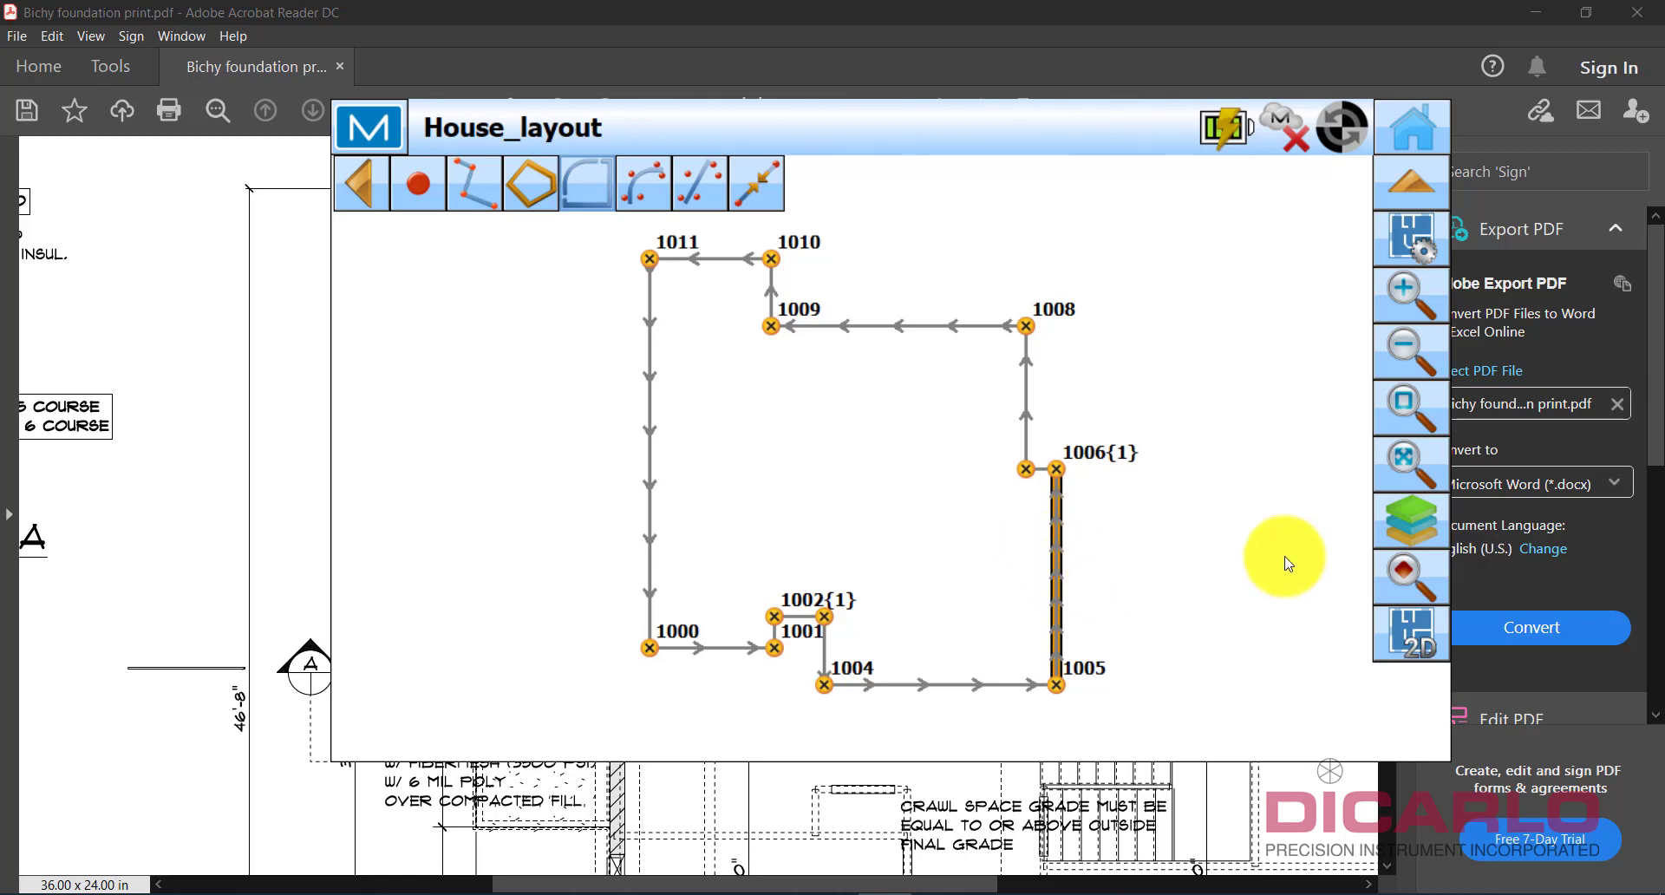
Open Polyline Offset for the selected outline and enter a 5'0" offset distance.
right_click(1224, 531)
right_click(1056, 583)
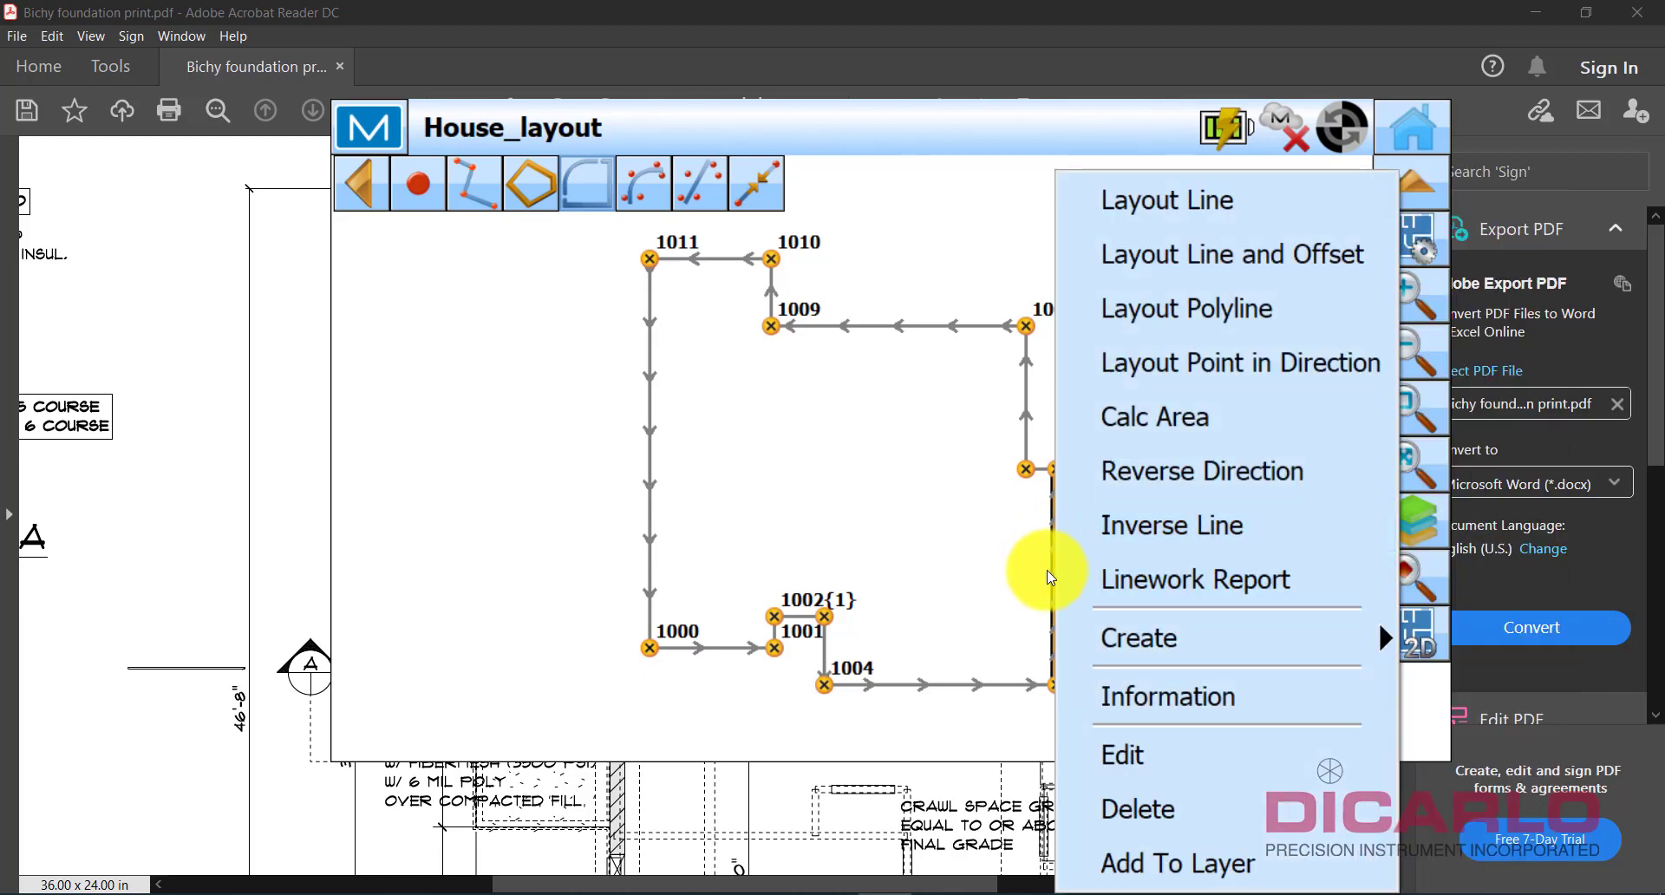
mouse_move(1133, 639)
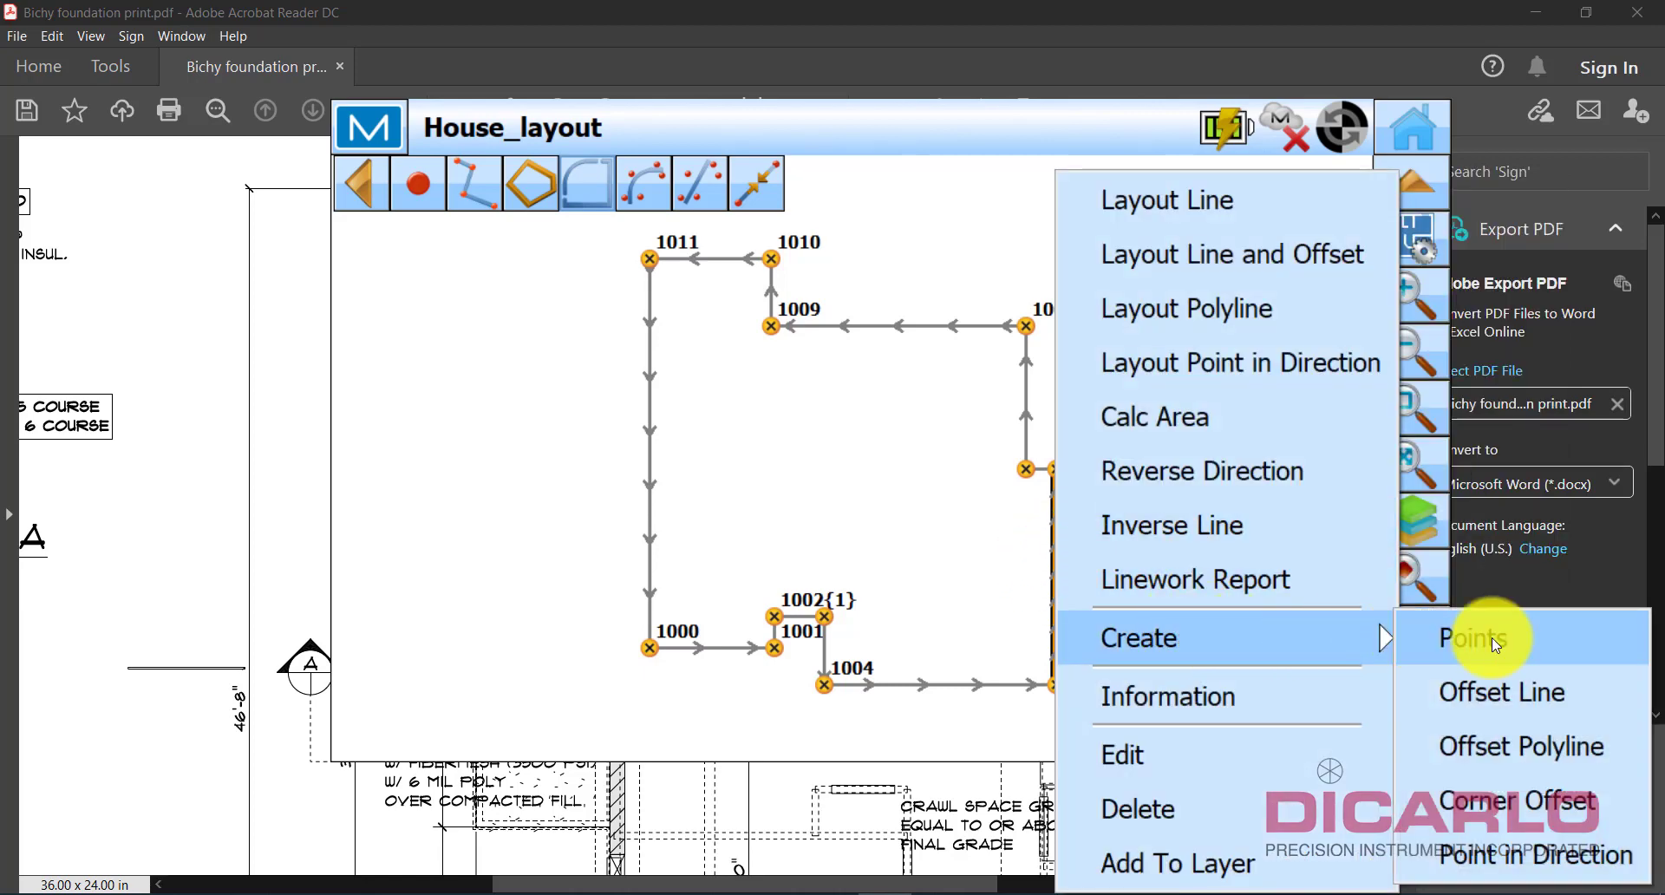
left_click(1512, 747)
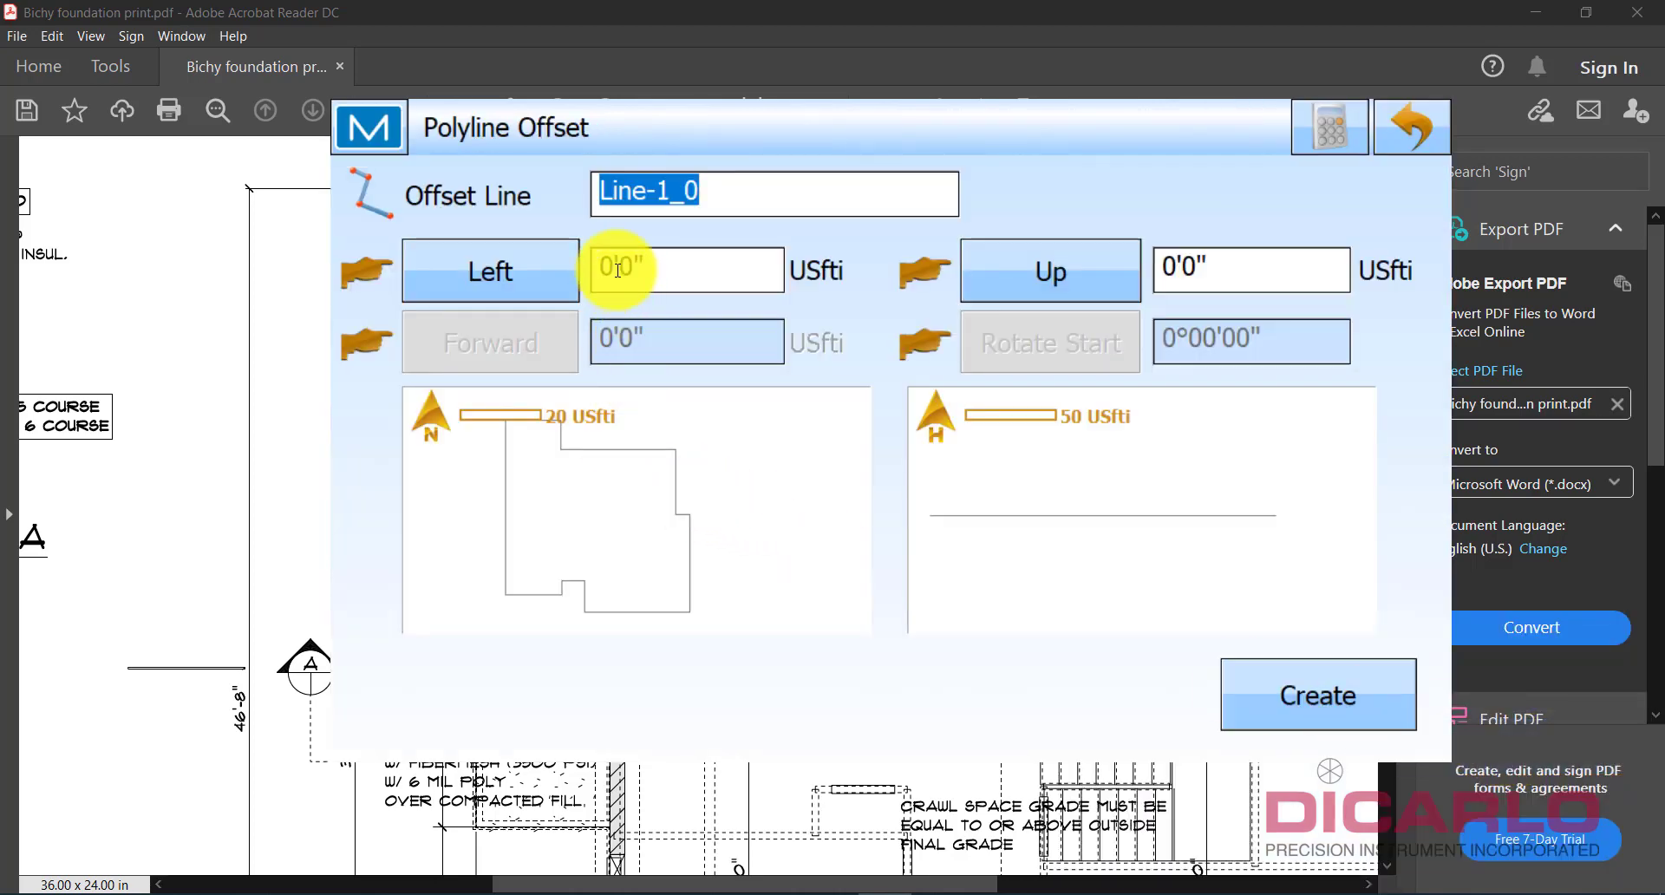
left_click(665, 266)
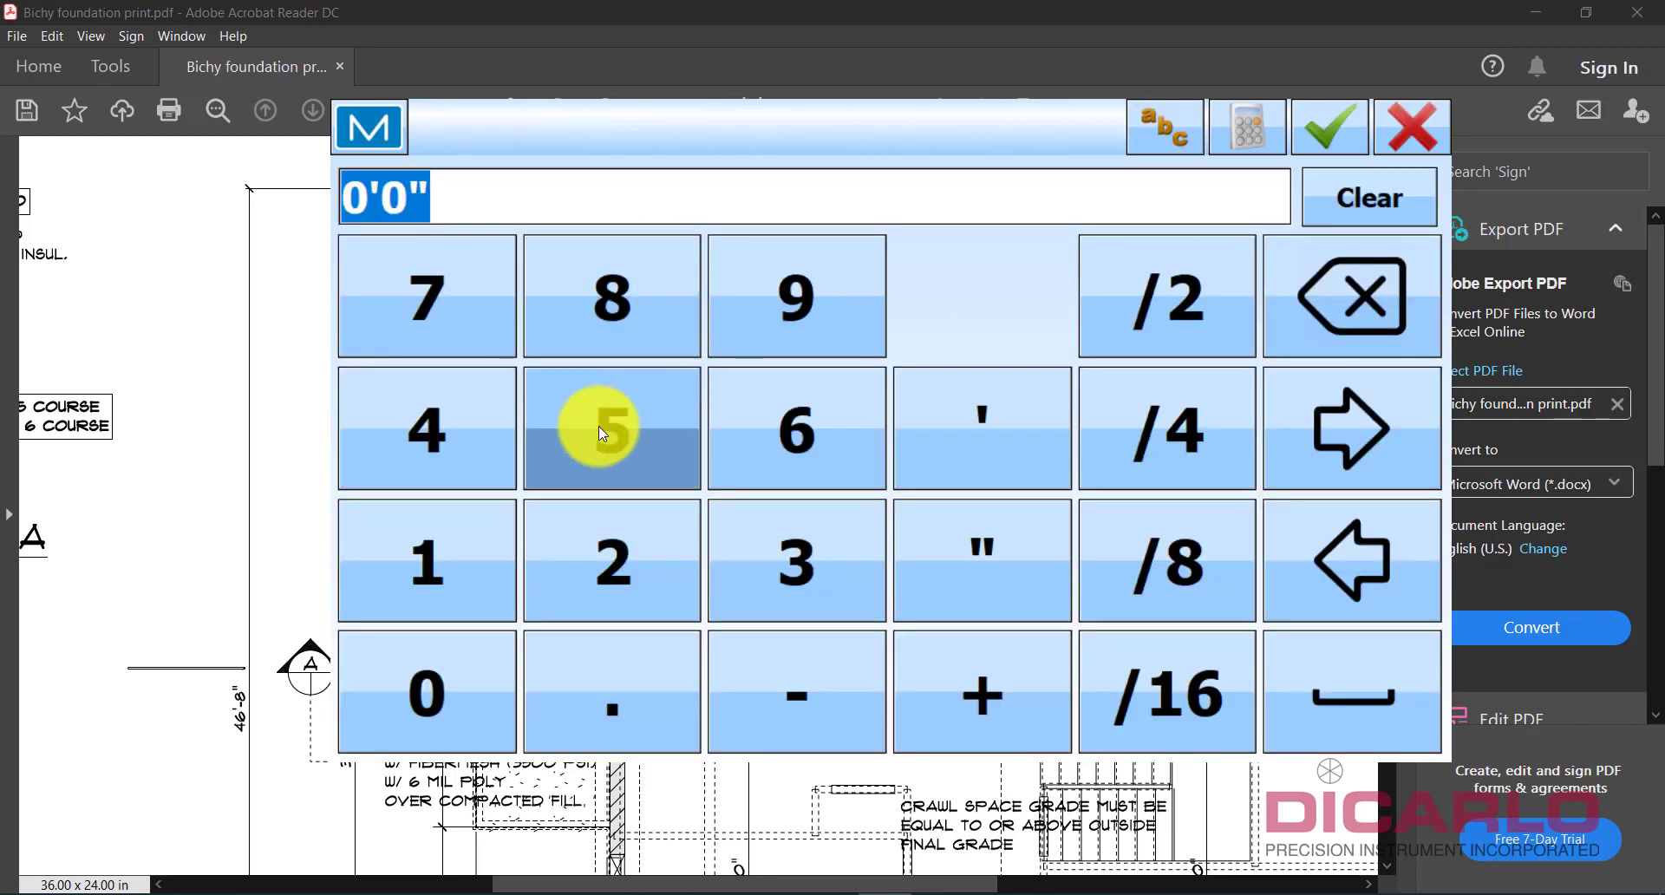
left_click(600, 429)
left_click(986, 452)
left_click(1326, 130)
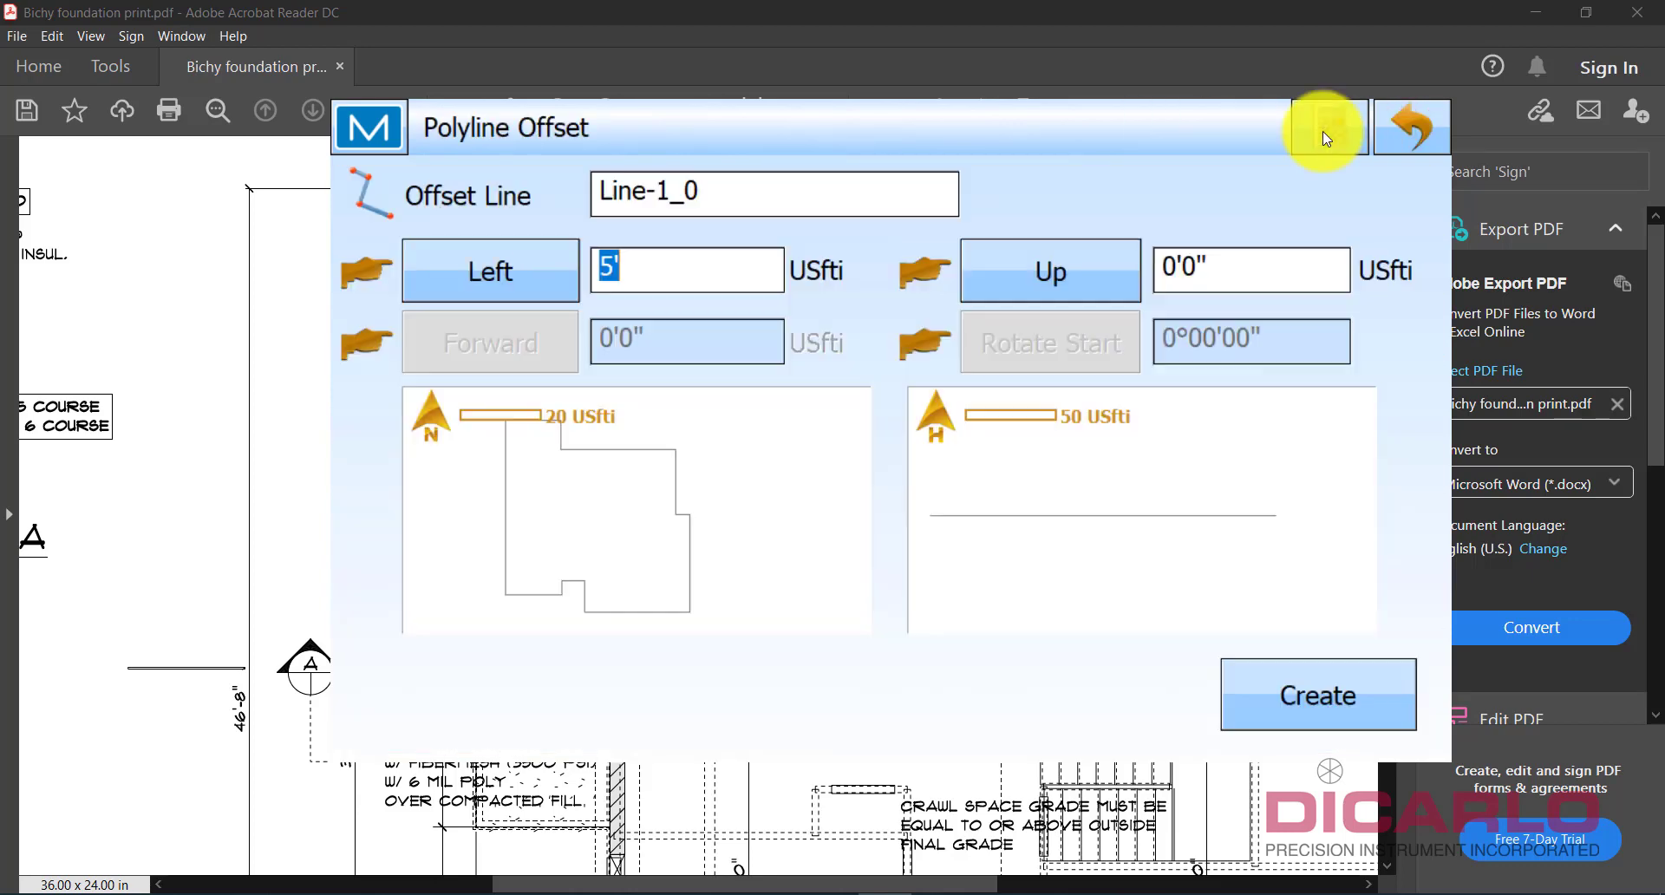
Set the offset direction to Right, outside the outline, and create polyline Line-1_0.
left_click(541, 269)
left_click(541, 269)
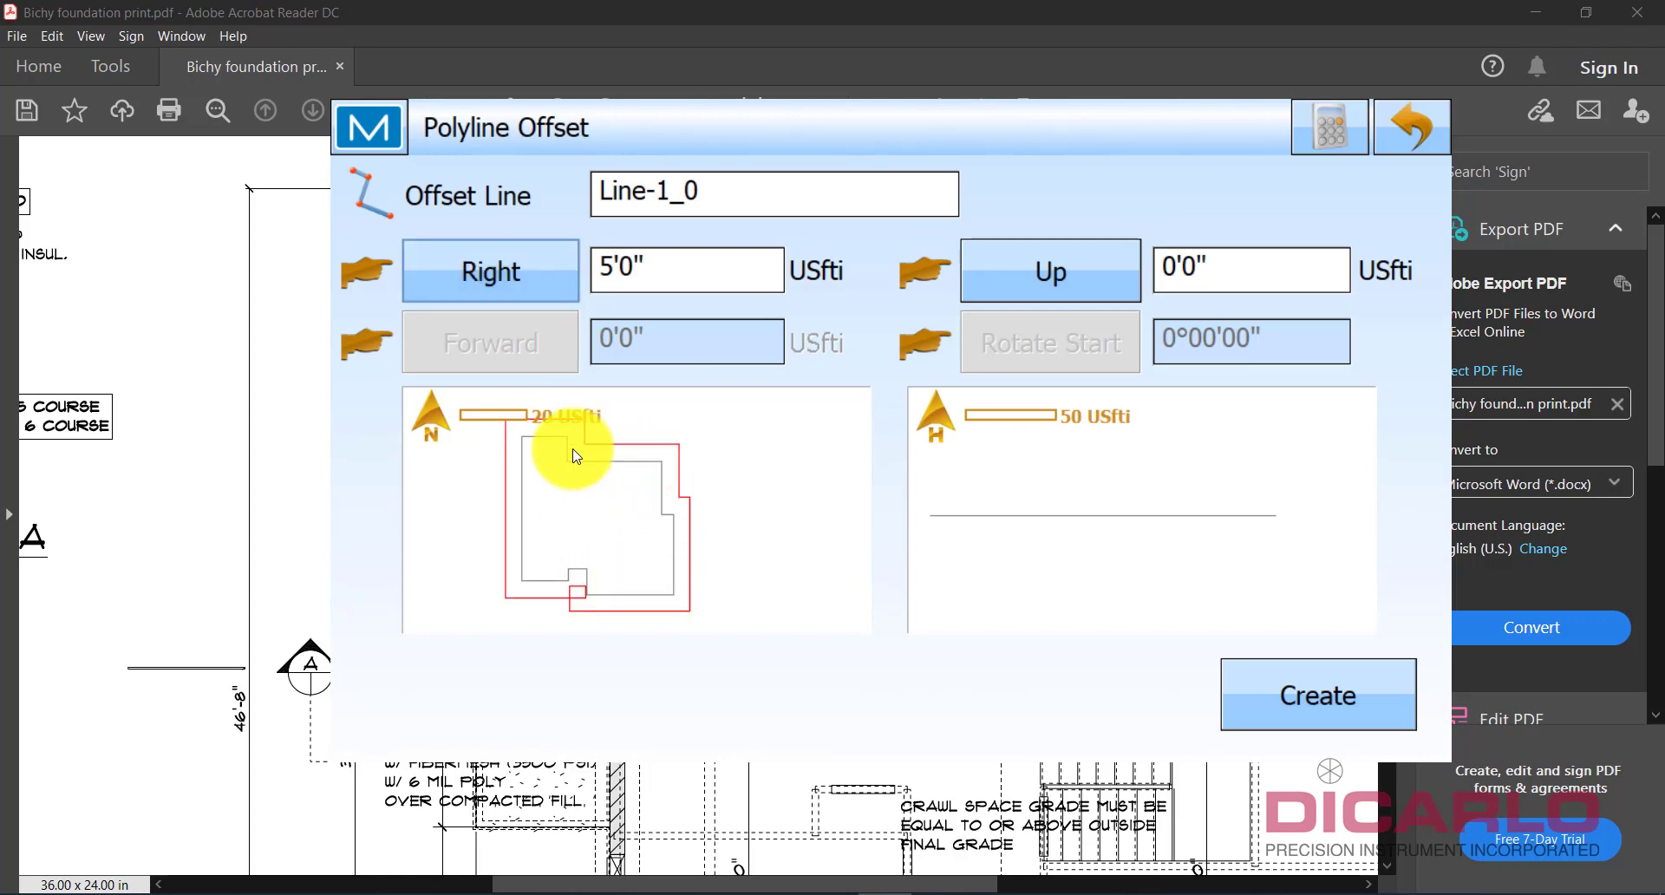
left_click(487, 263)
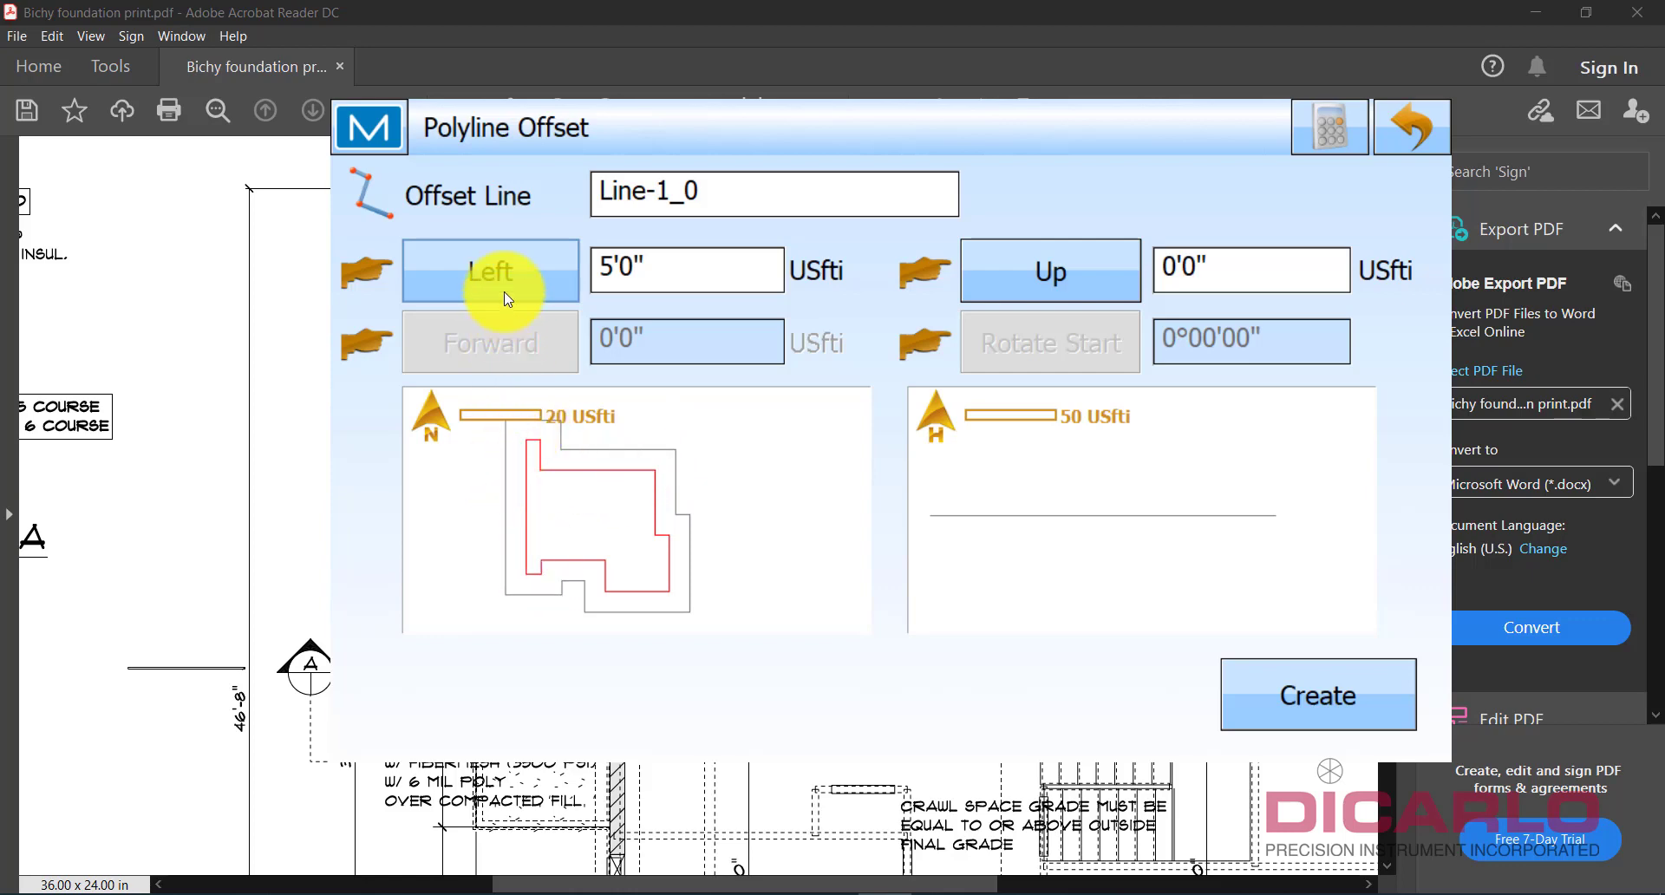
left_click(508, 299)
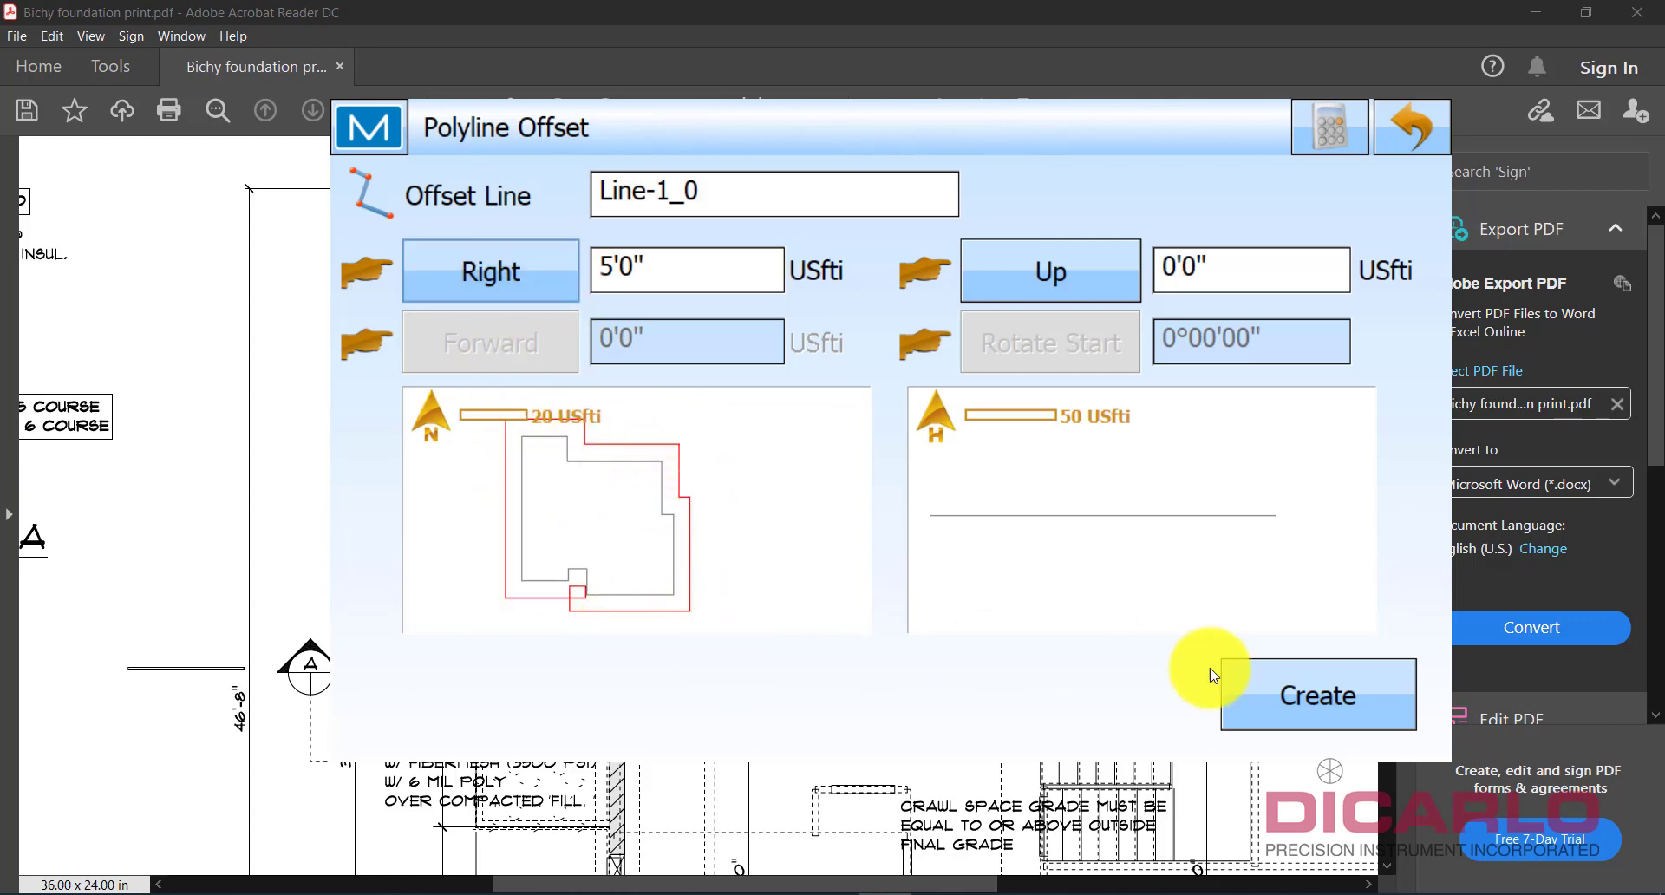
left_click(1313, 695)
left_click(918, 711)
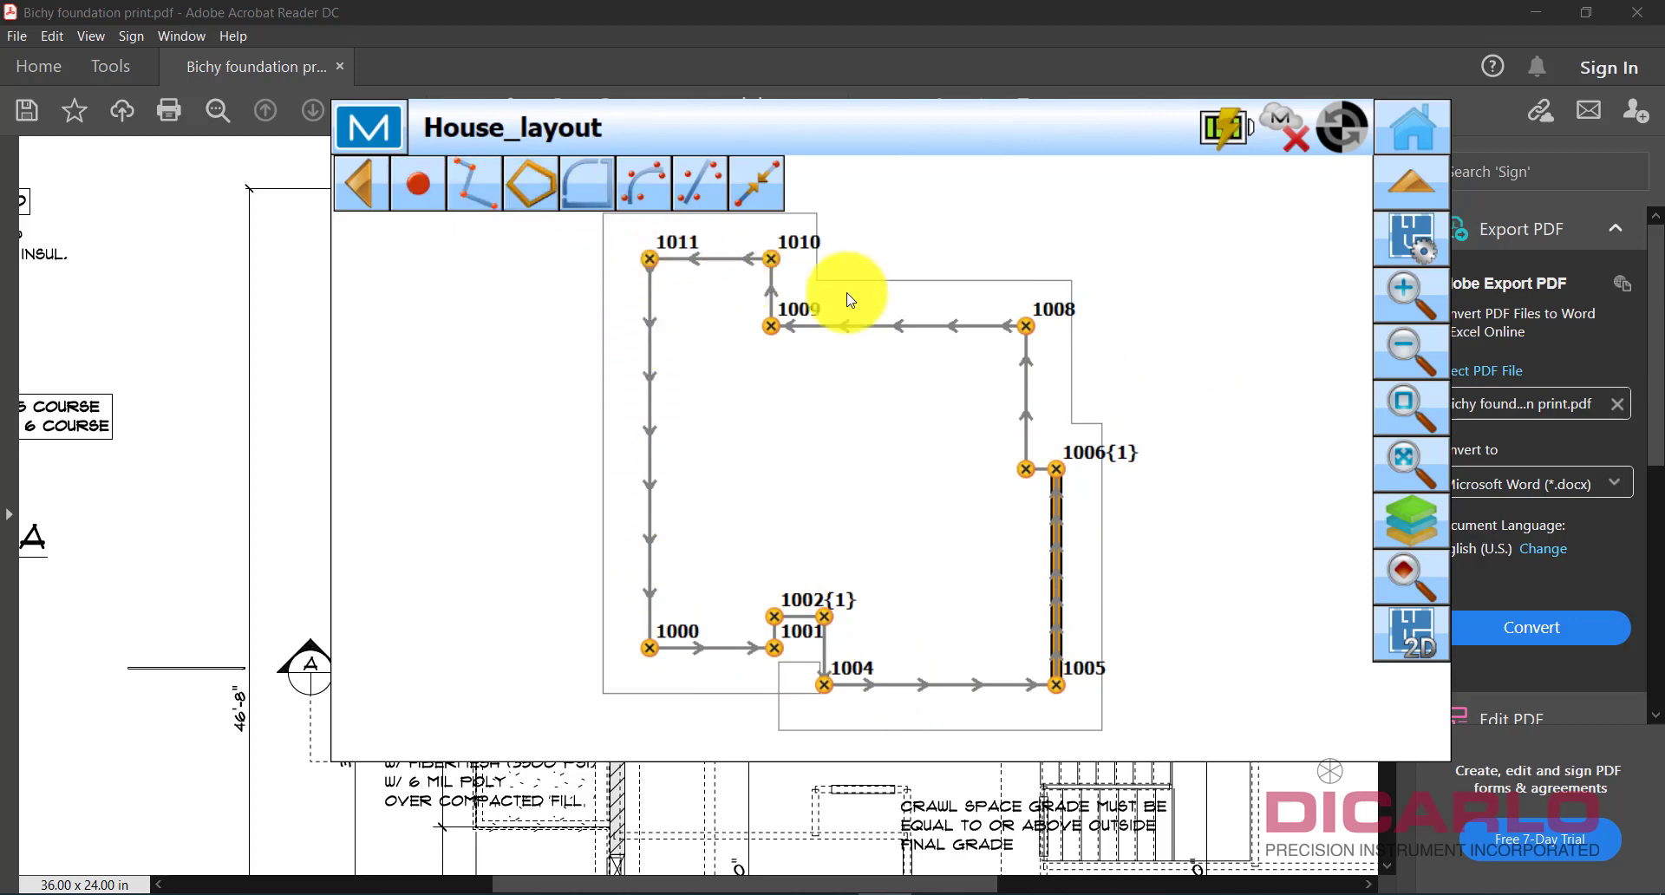
left_click(428, 186)
left_click(429, 185)
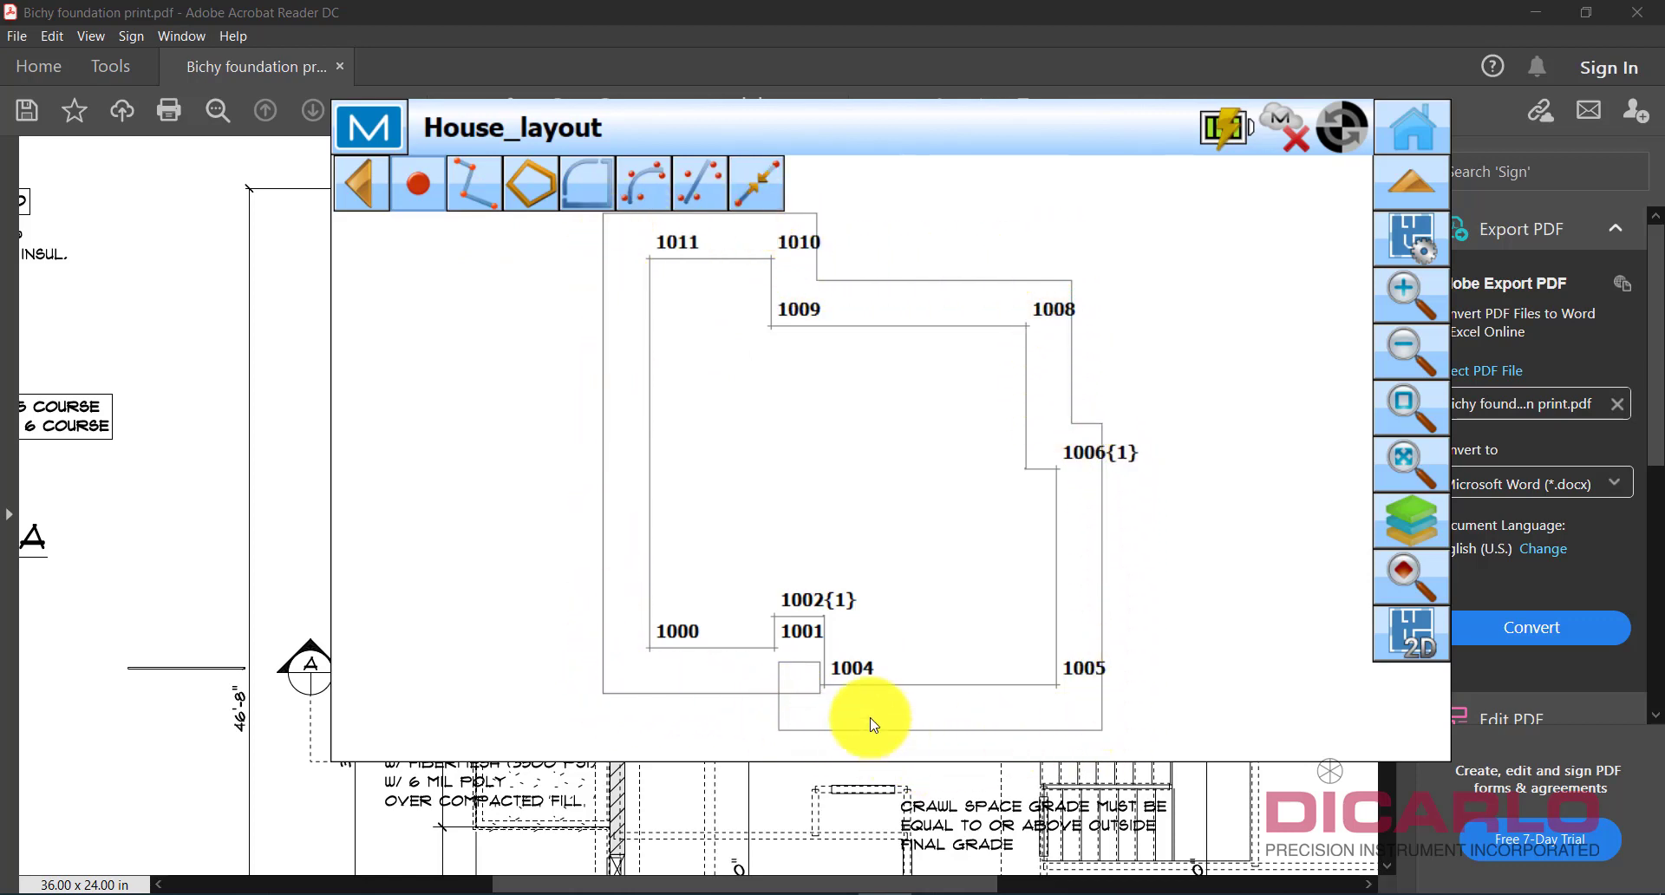
scroll(793, 693, "up", 3)
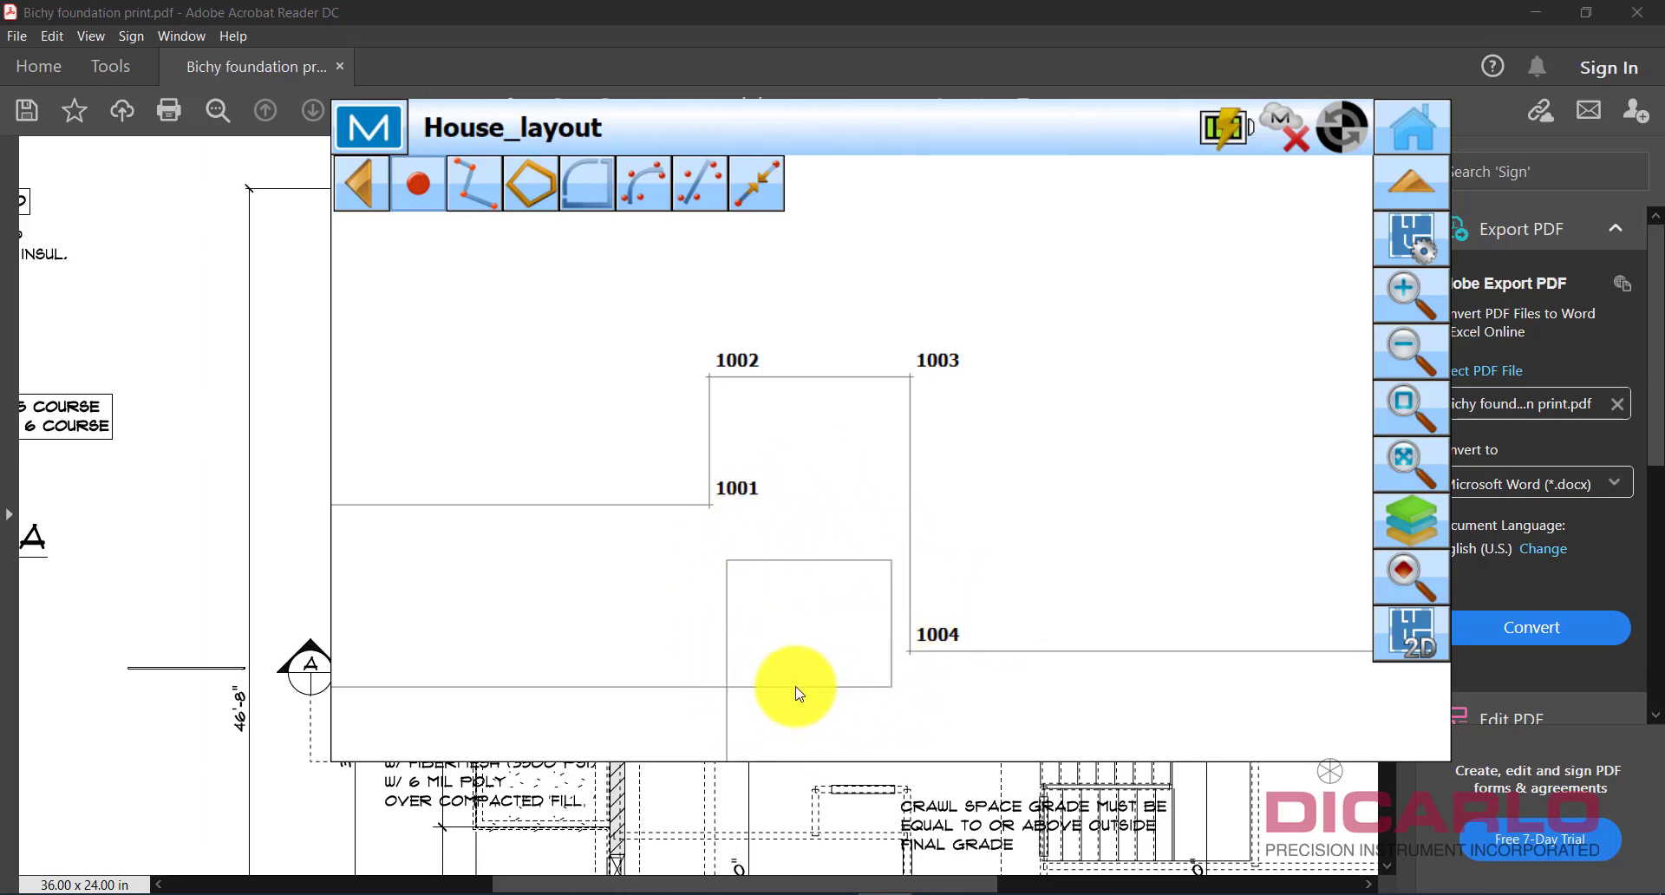
scroll(798, 694, "down", 2)
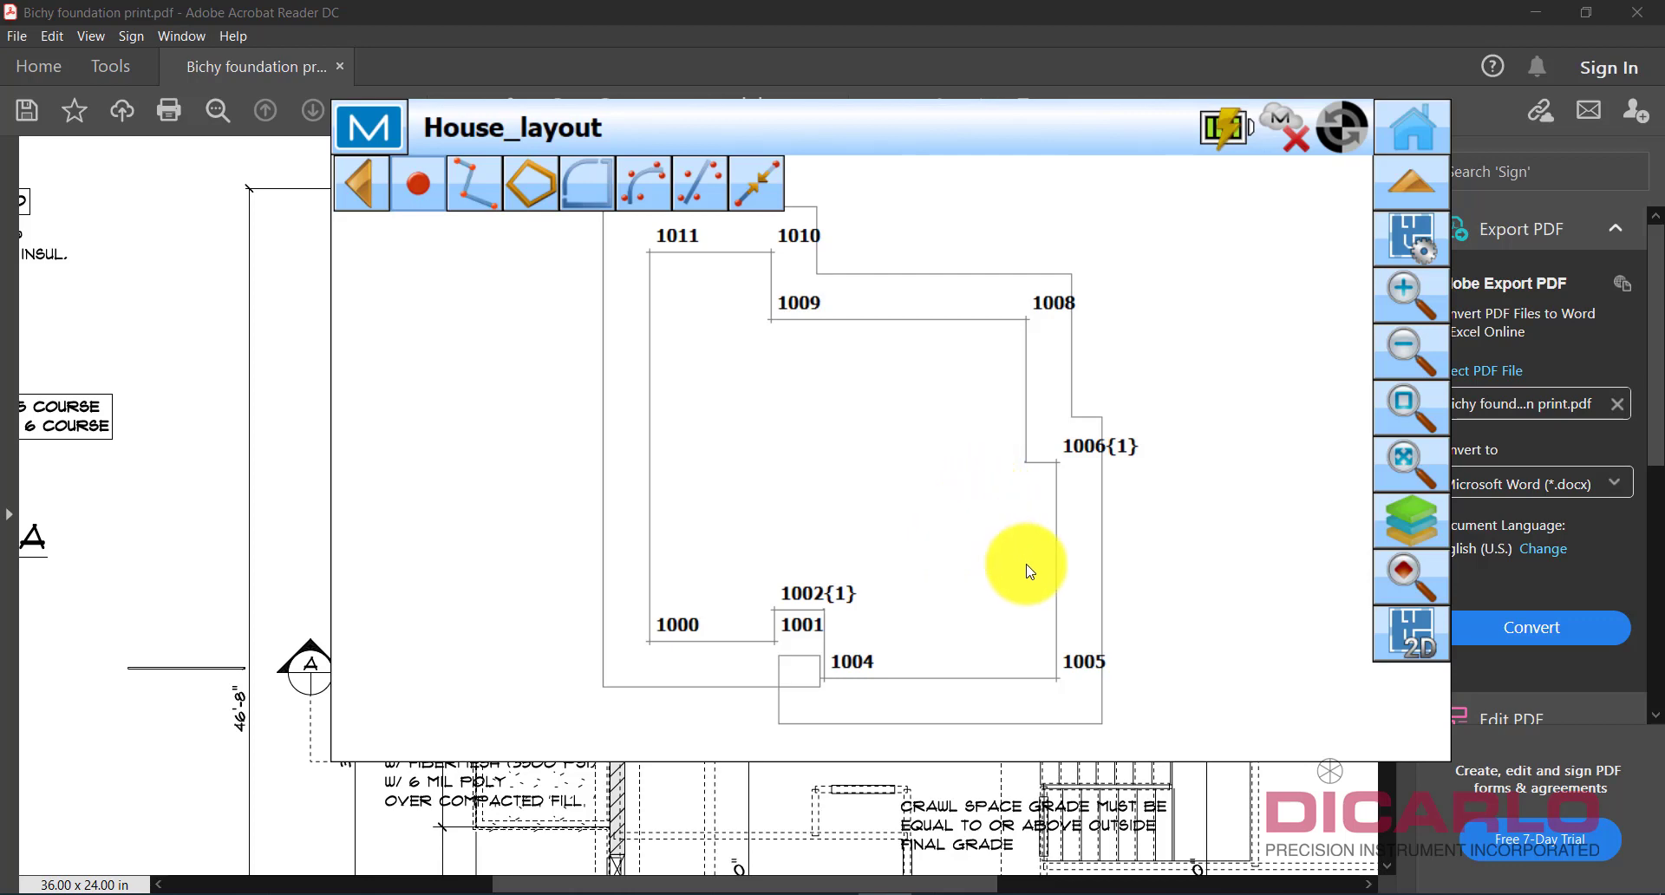
left_click_drag(910, 382, 965, 508)
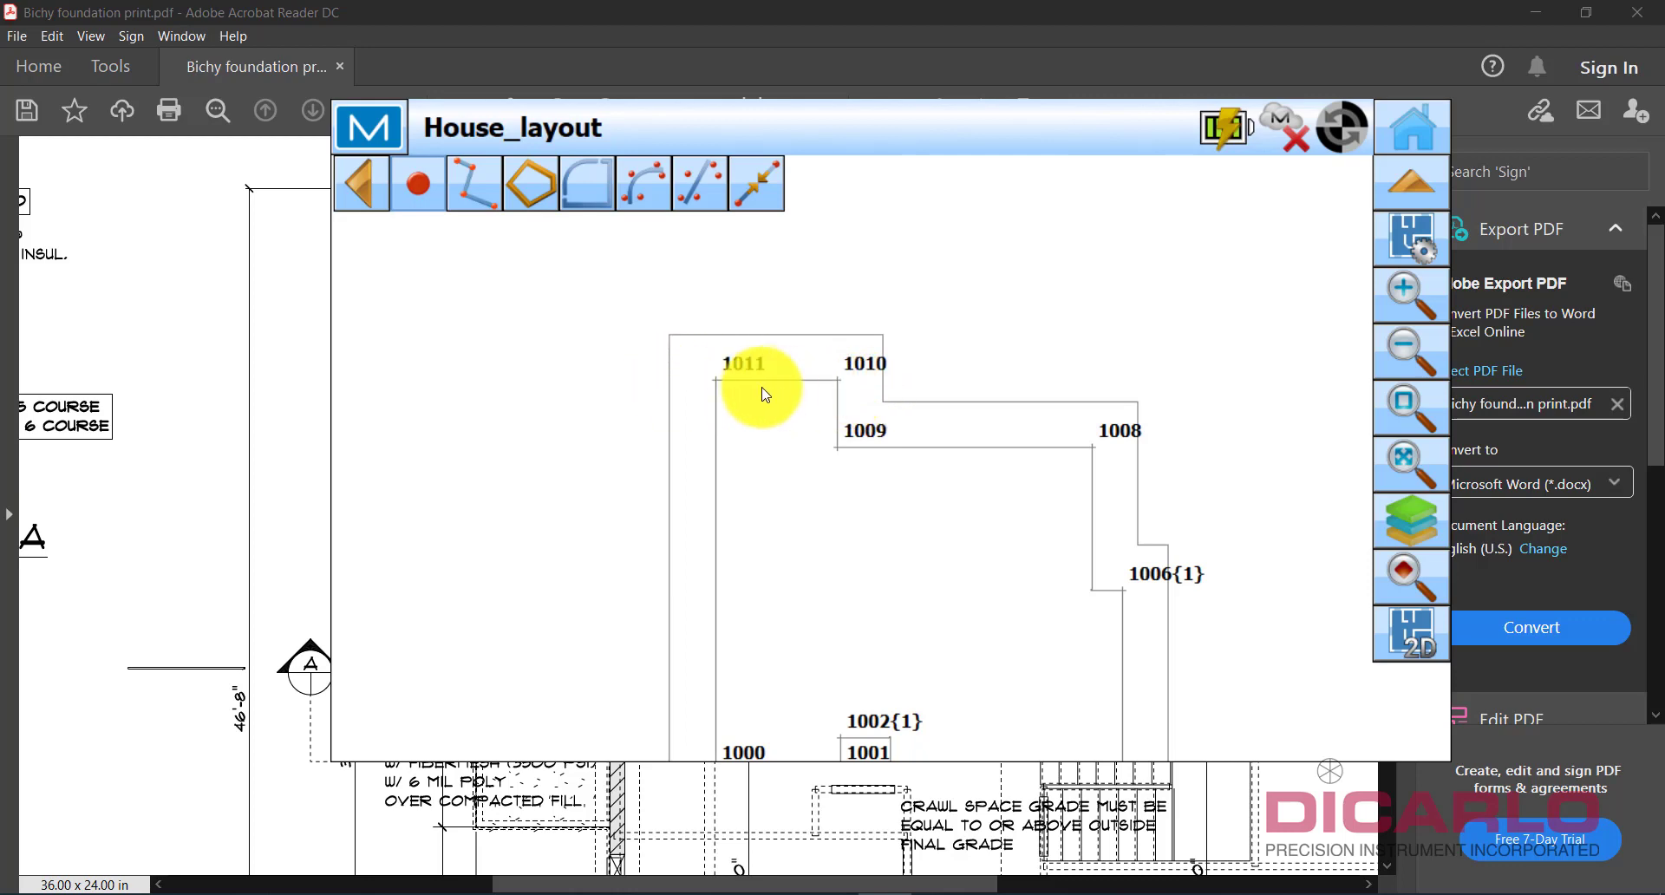
scroll(1023, 552, "down", 2)
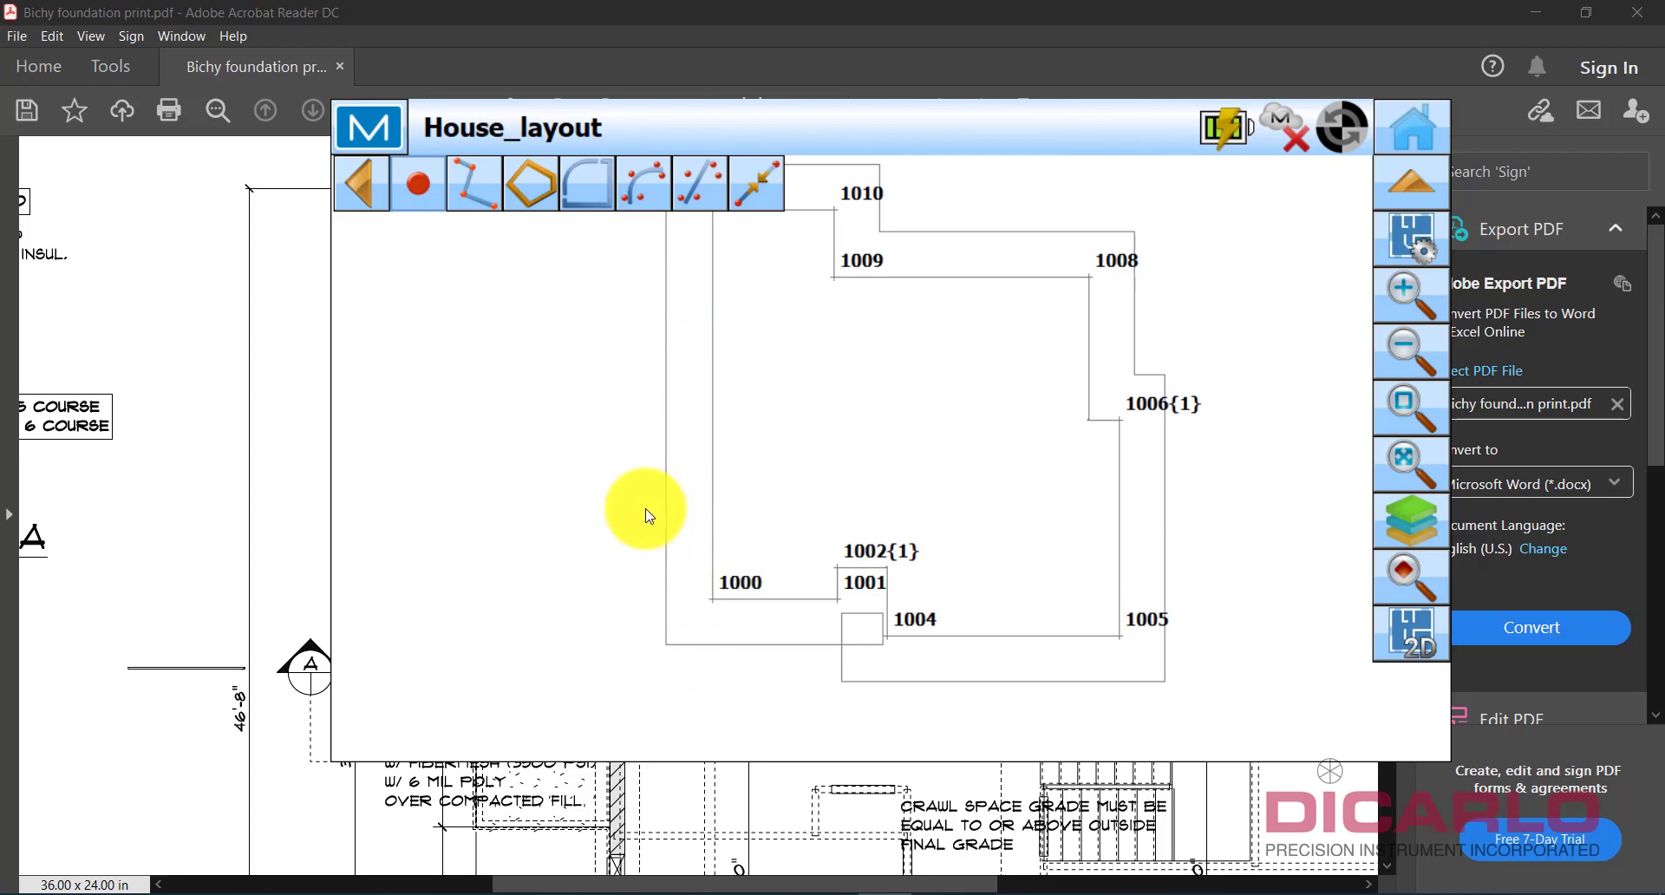
Create point 1012 at the intersection of line 1004–1005 and the offset's left side.
left_click(415, 183)
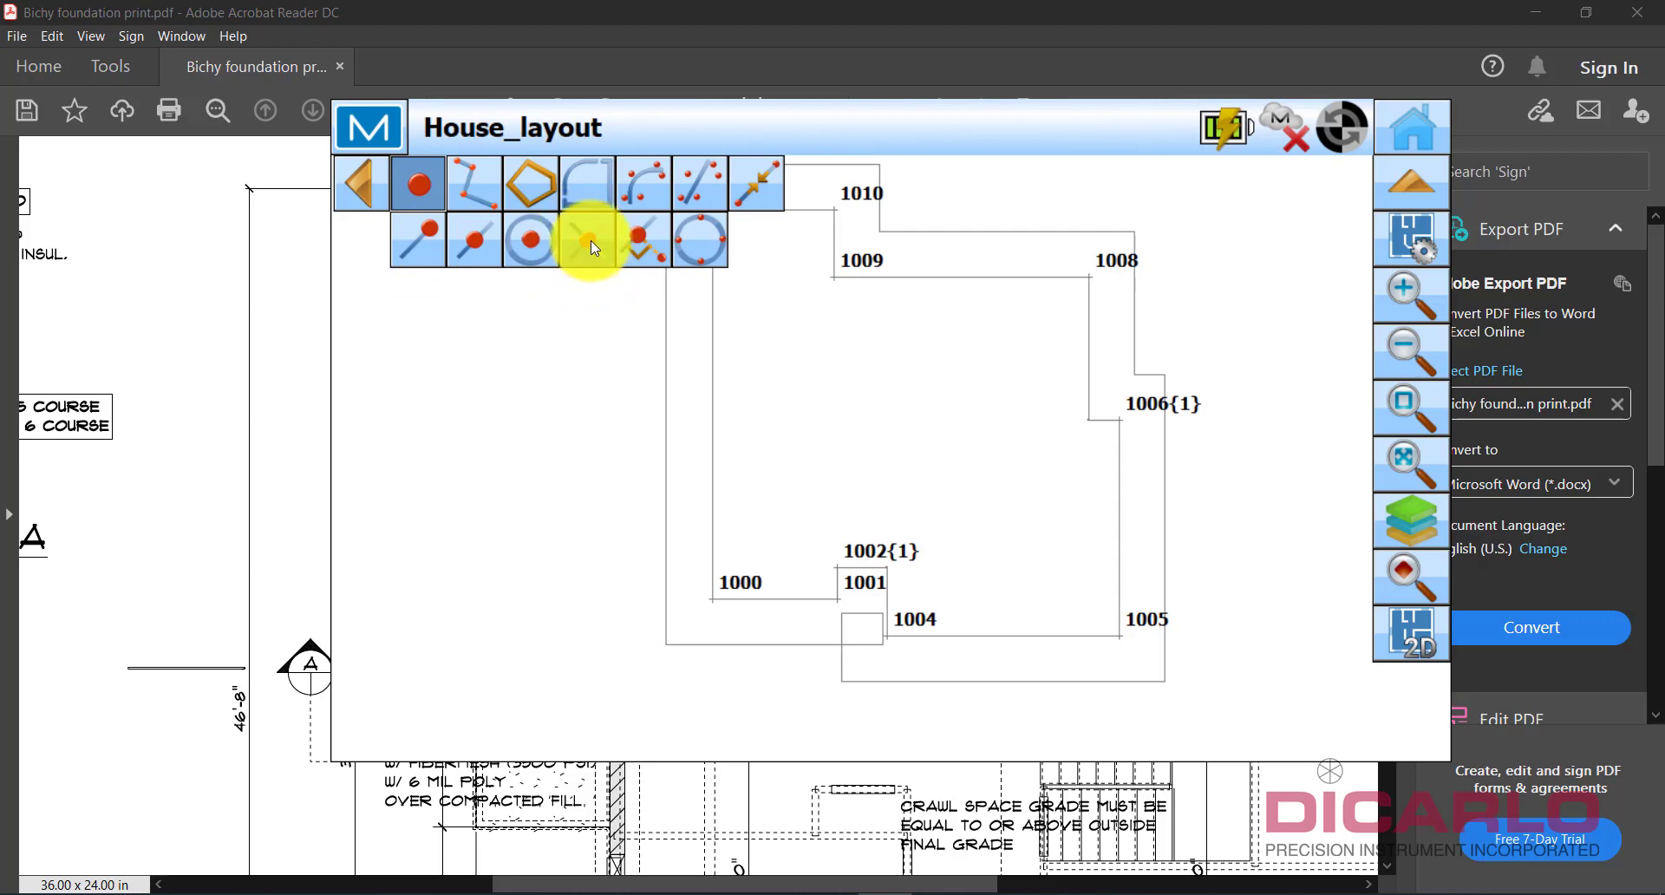
left_click(417, 189)
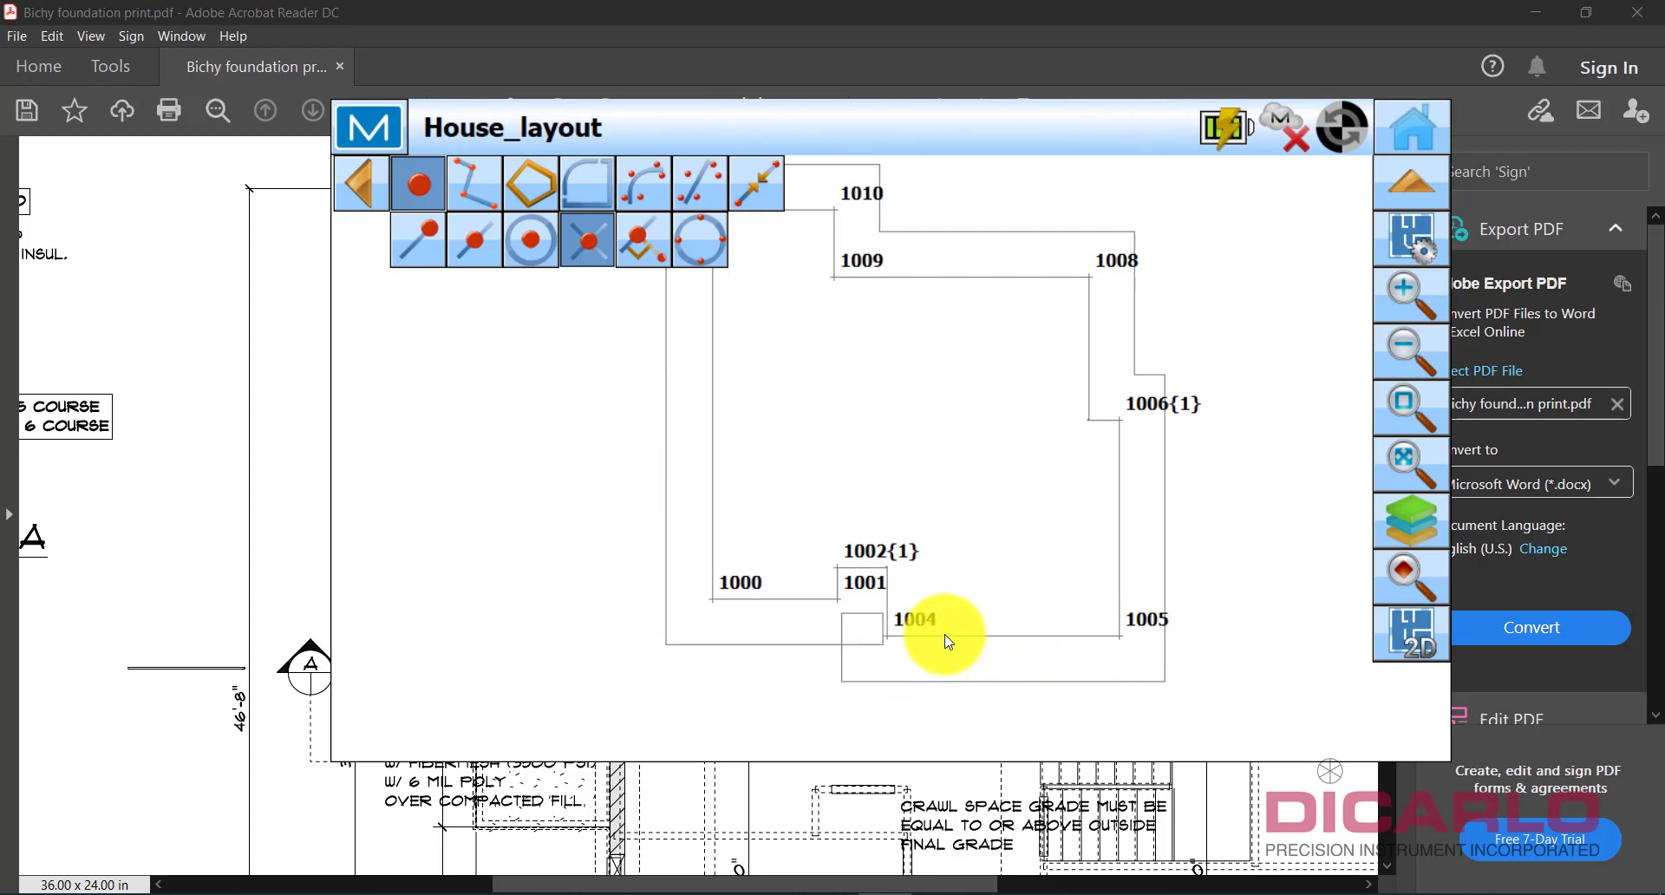
left_click(988, 638)
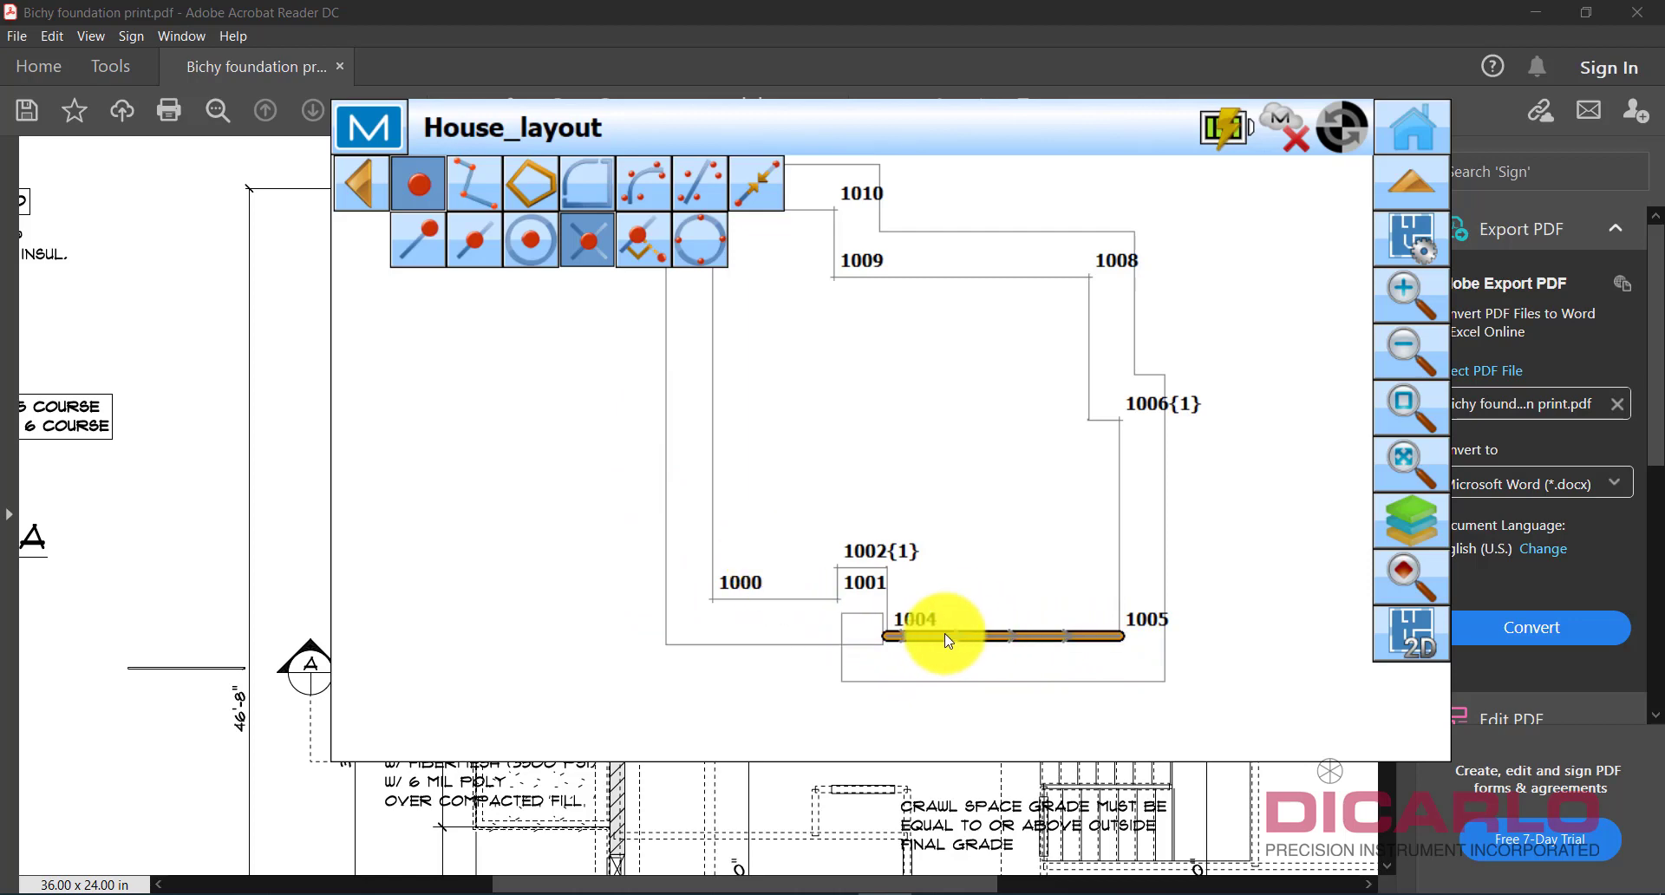
left_click(665, 471)
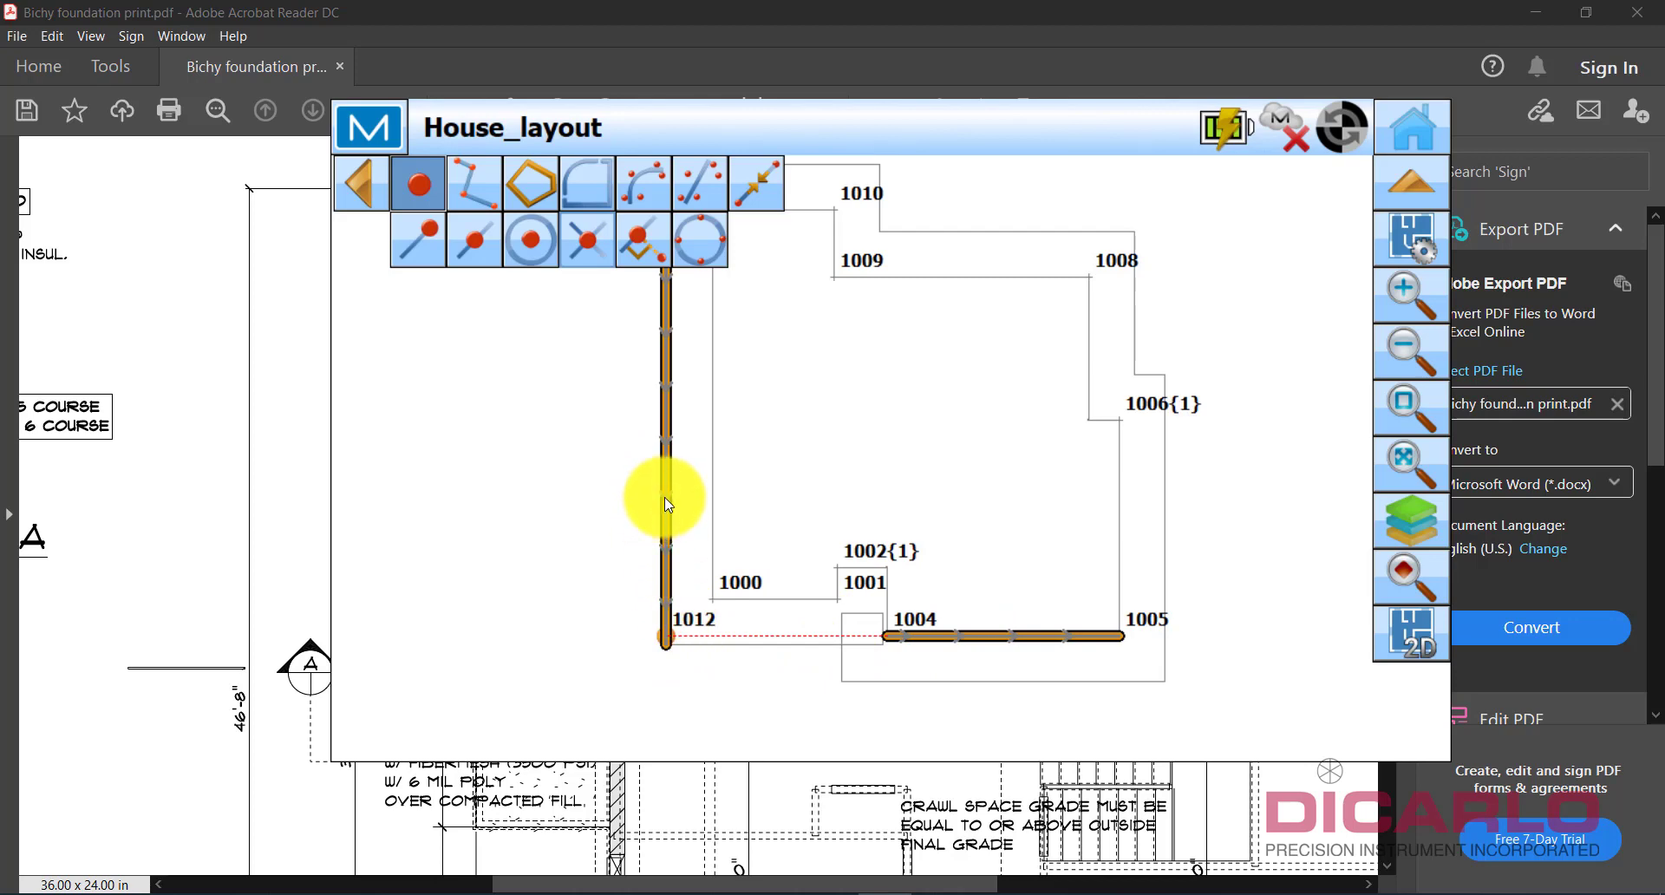
scroll(659, 629, "up", 5)
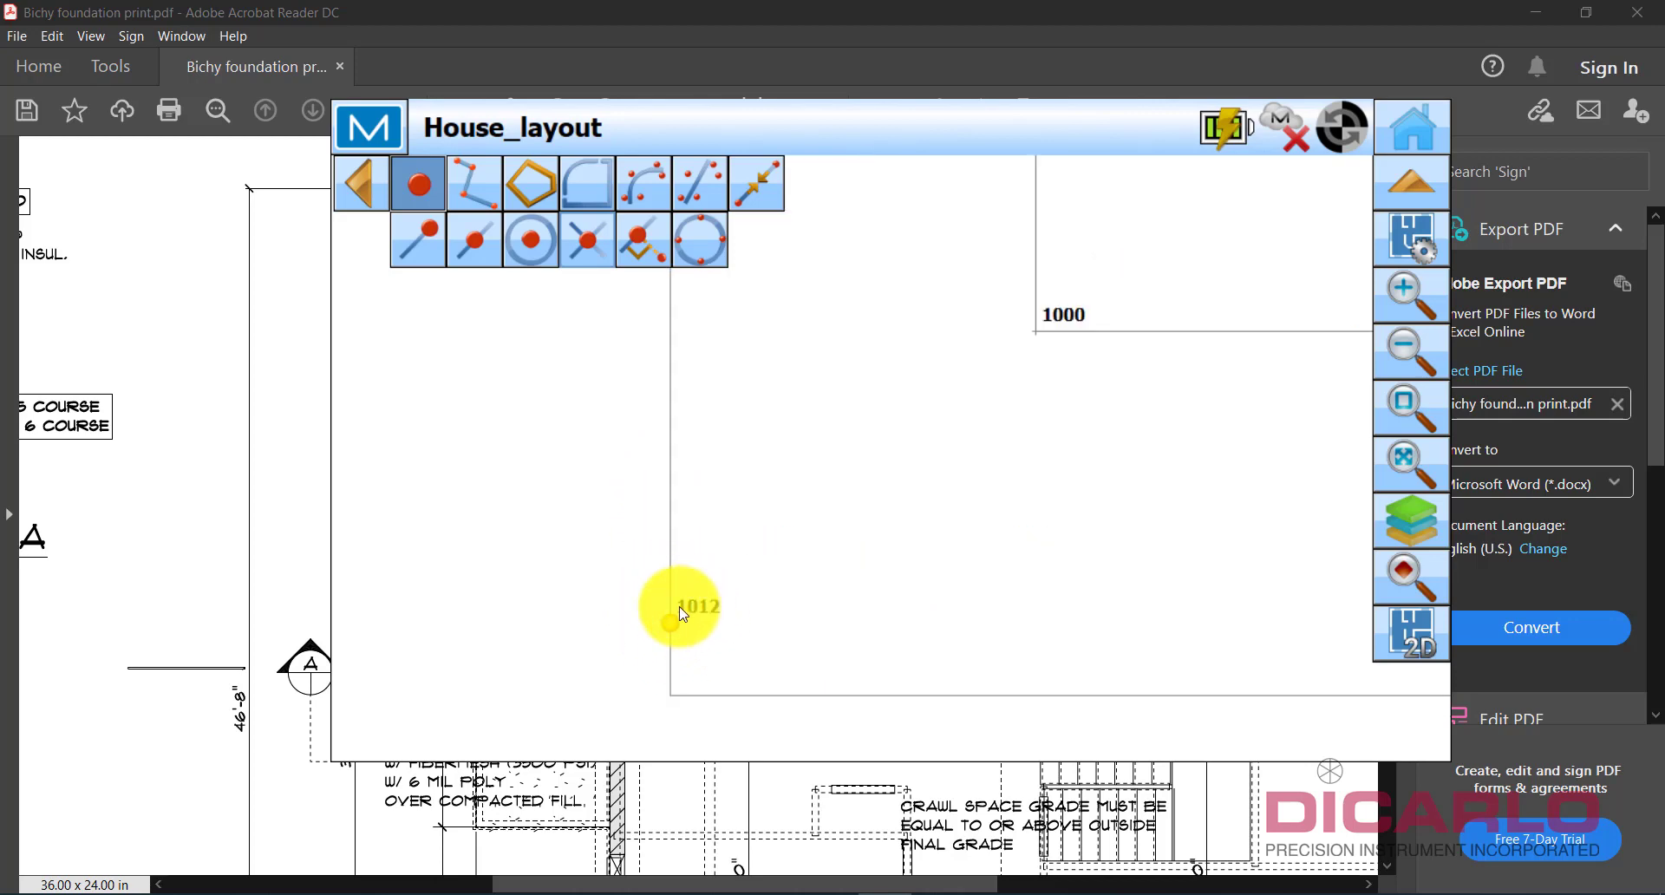
scroll(668, 630, "down", 5)
left_click(668, 629)
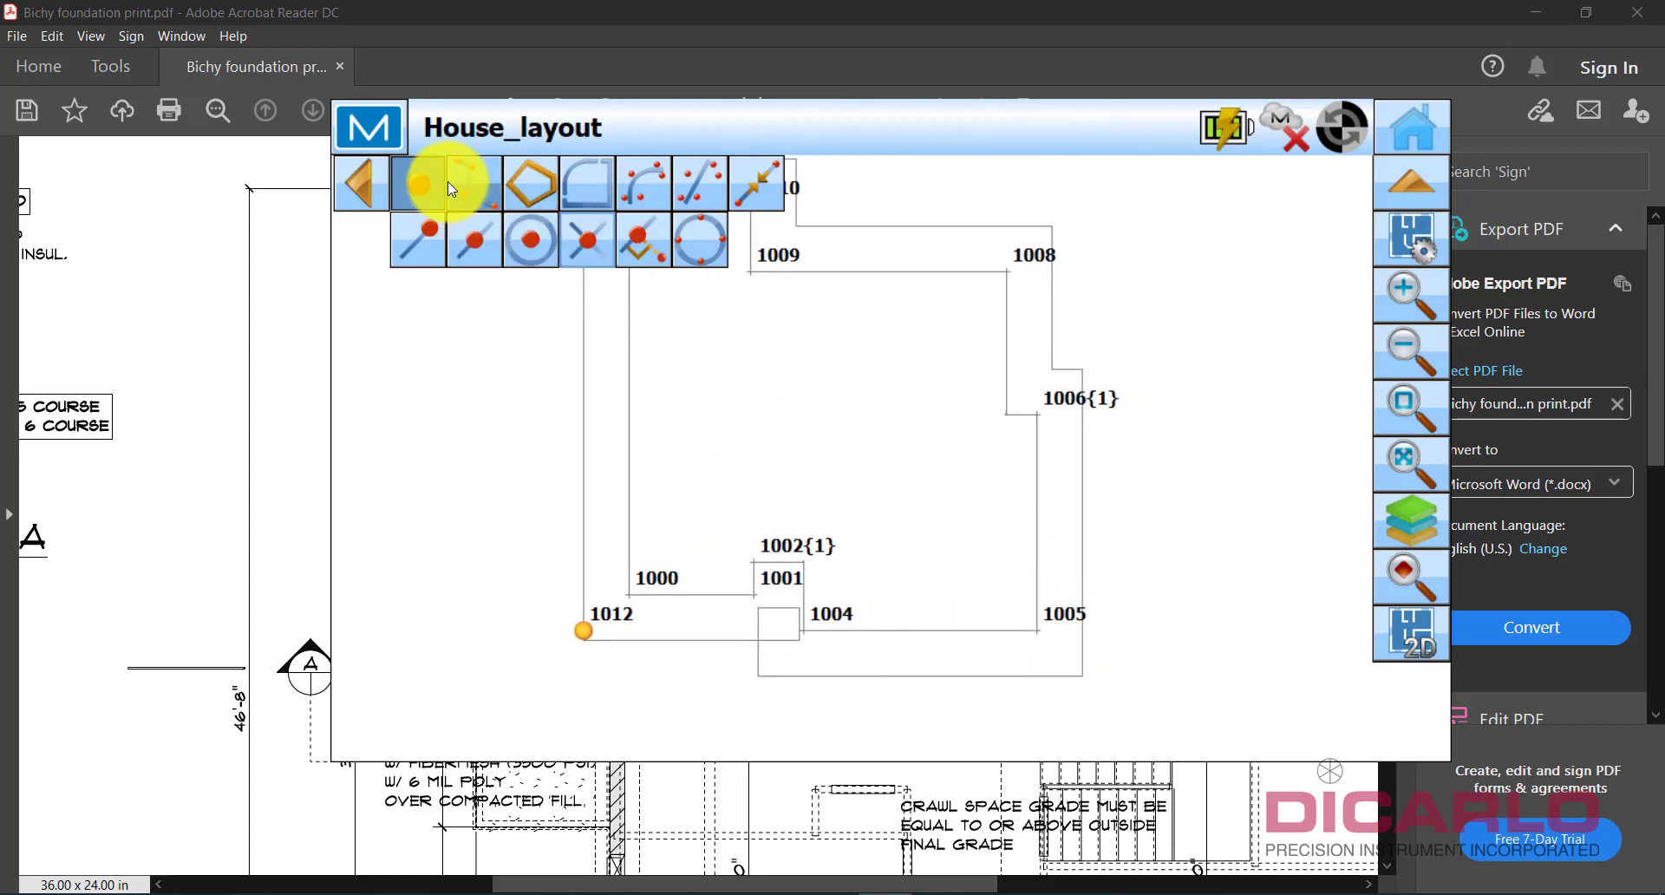
Create point 1013 where line 1004–1005 extended meets the offset's right side.
left_click(586, 229)
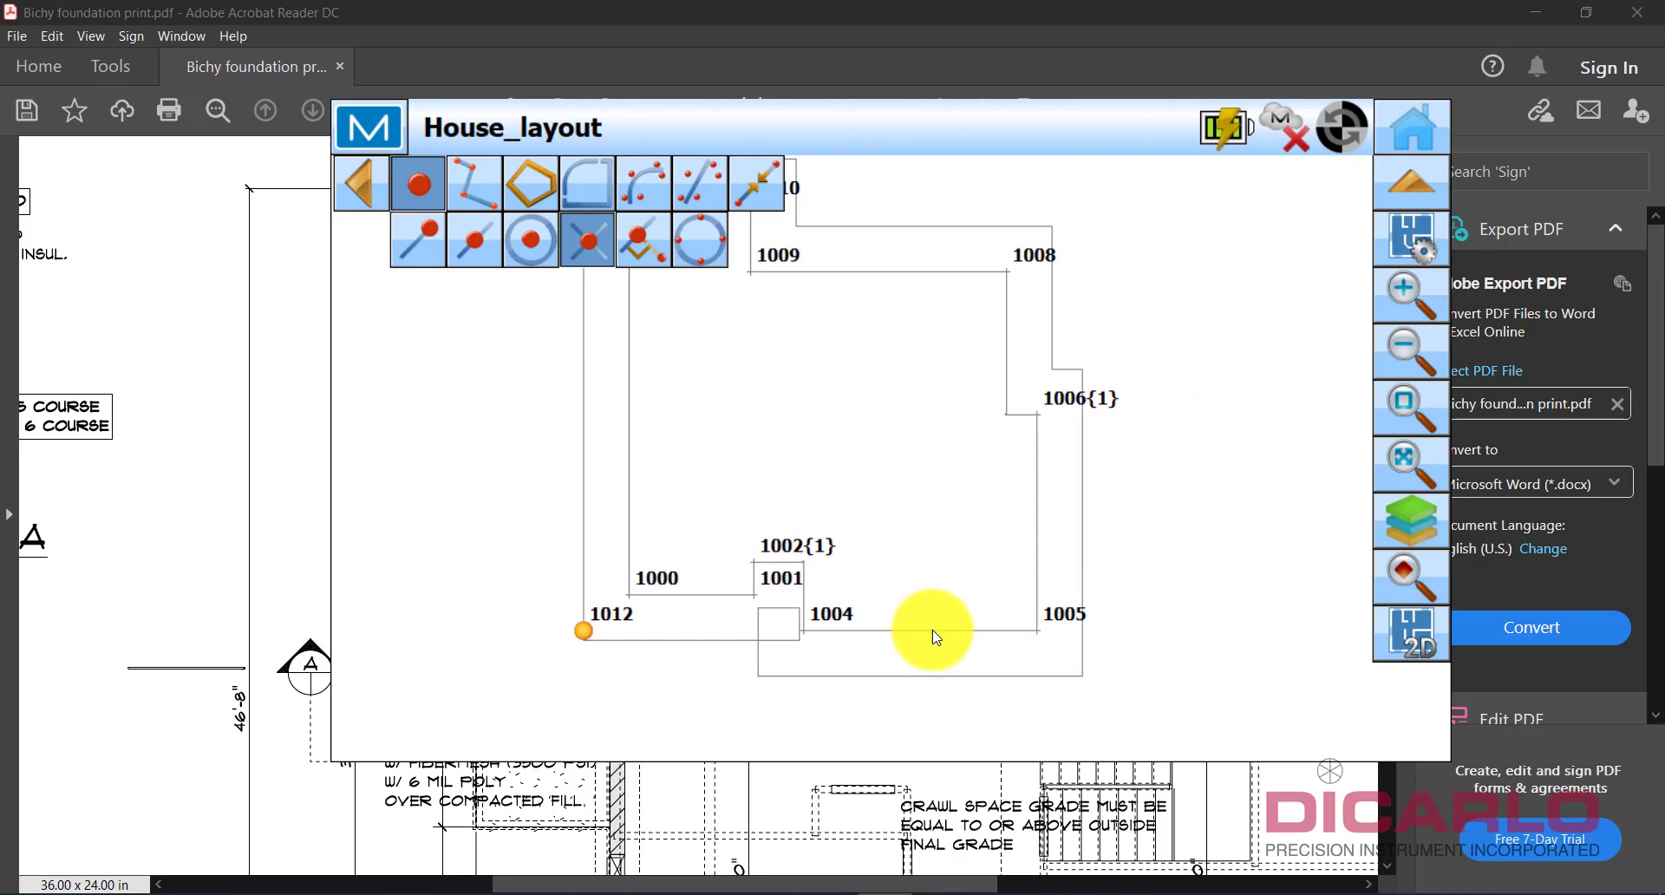
left_click(933, 631)
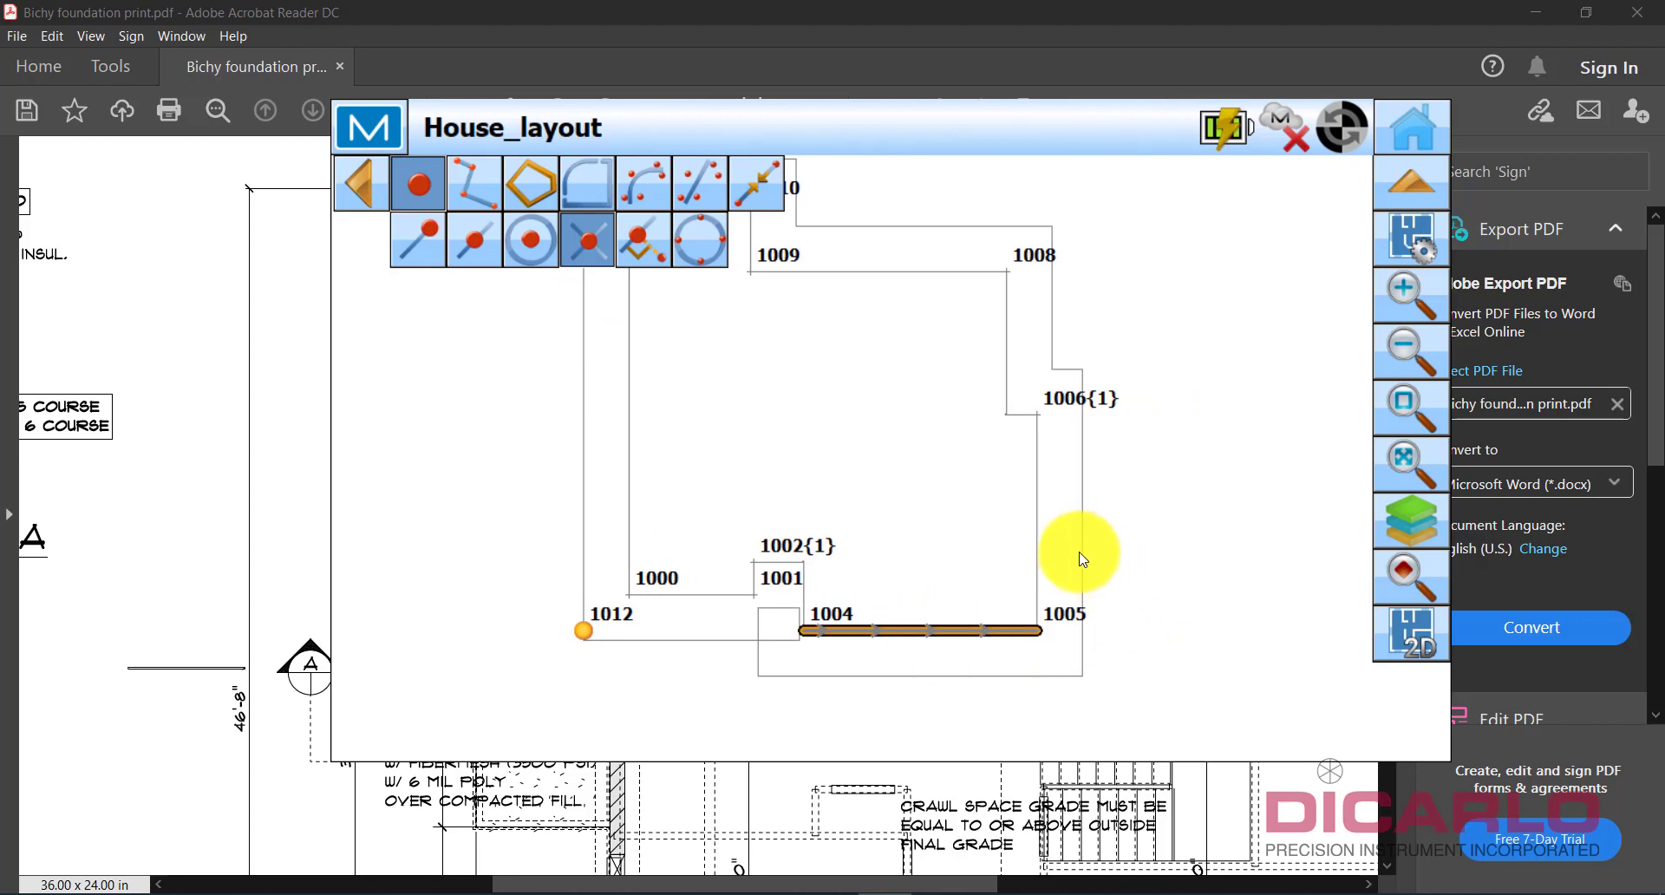
left_click(1084, 557)
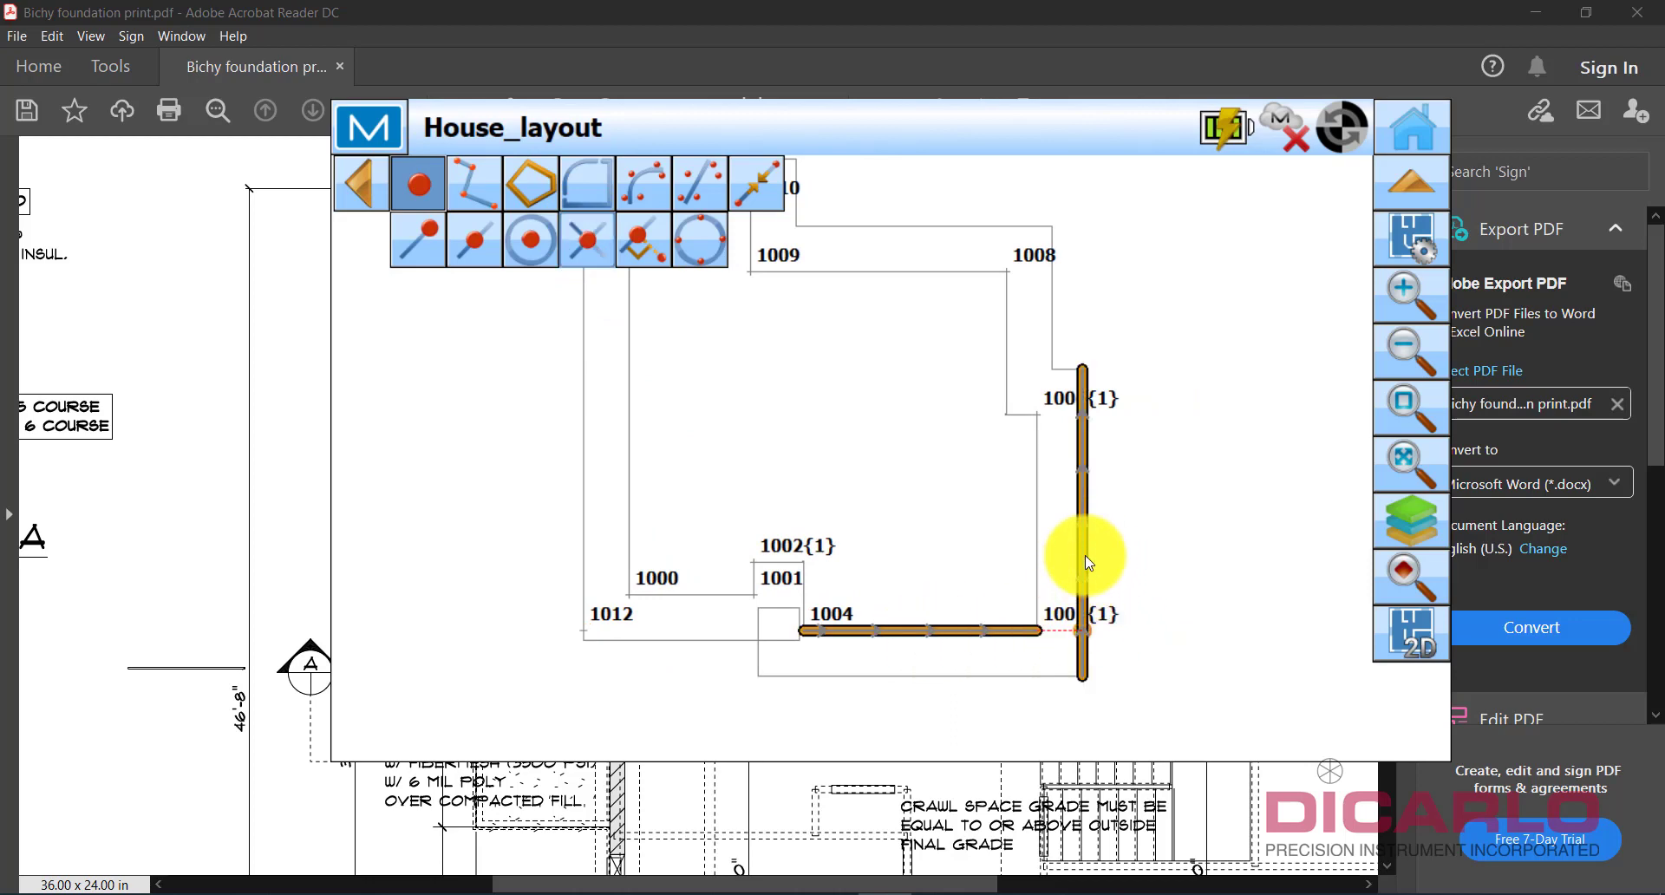
scroll(1008, 536, "up", 5)
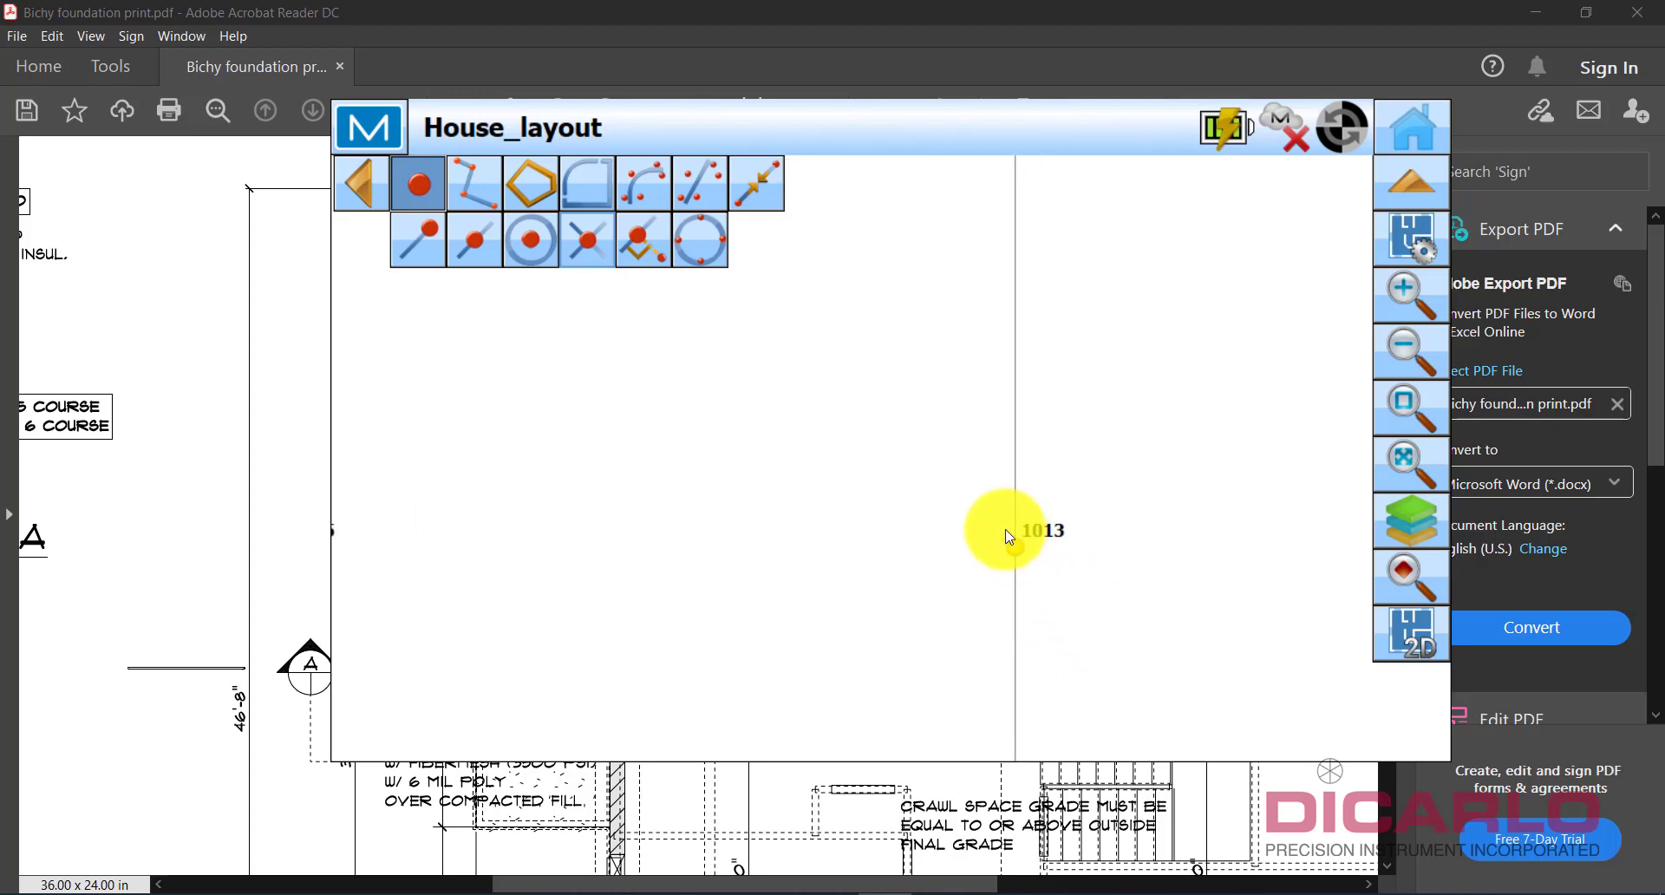
scroll(1032, 555, "down", 4)
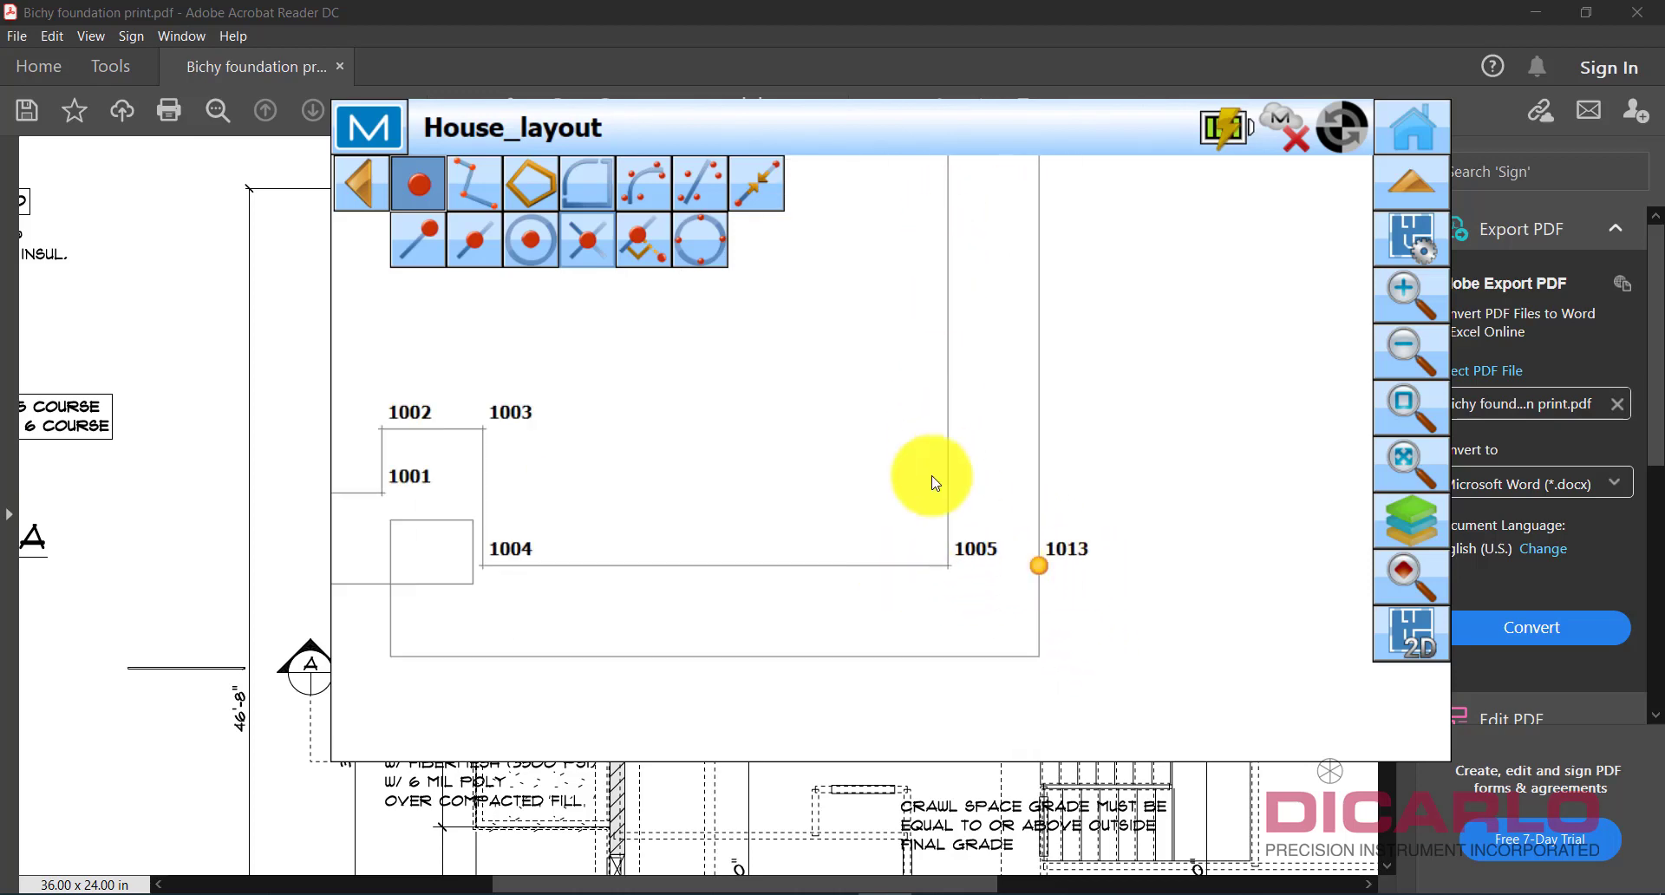
scroll(957, 532, "down", 2)
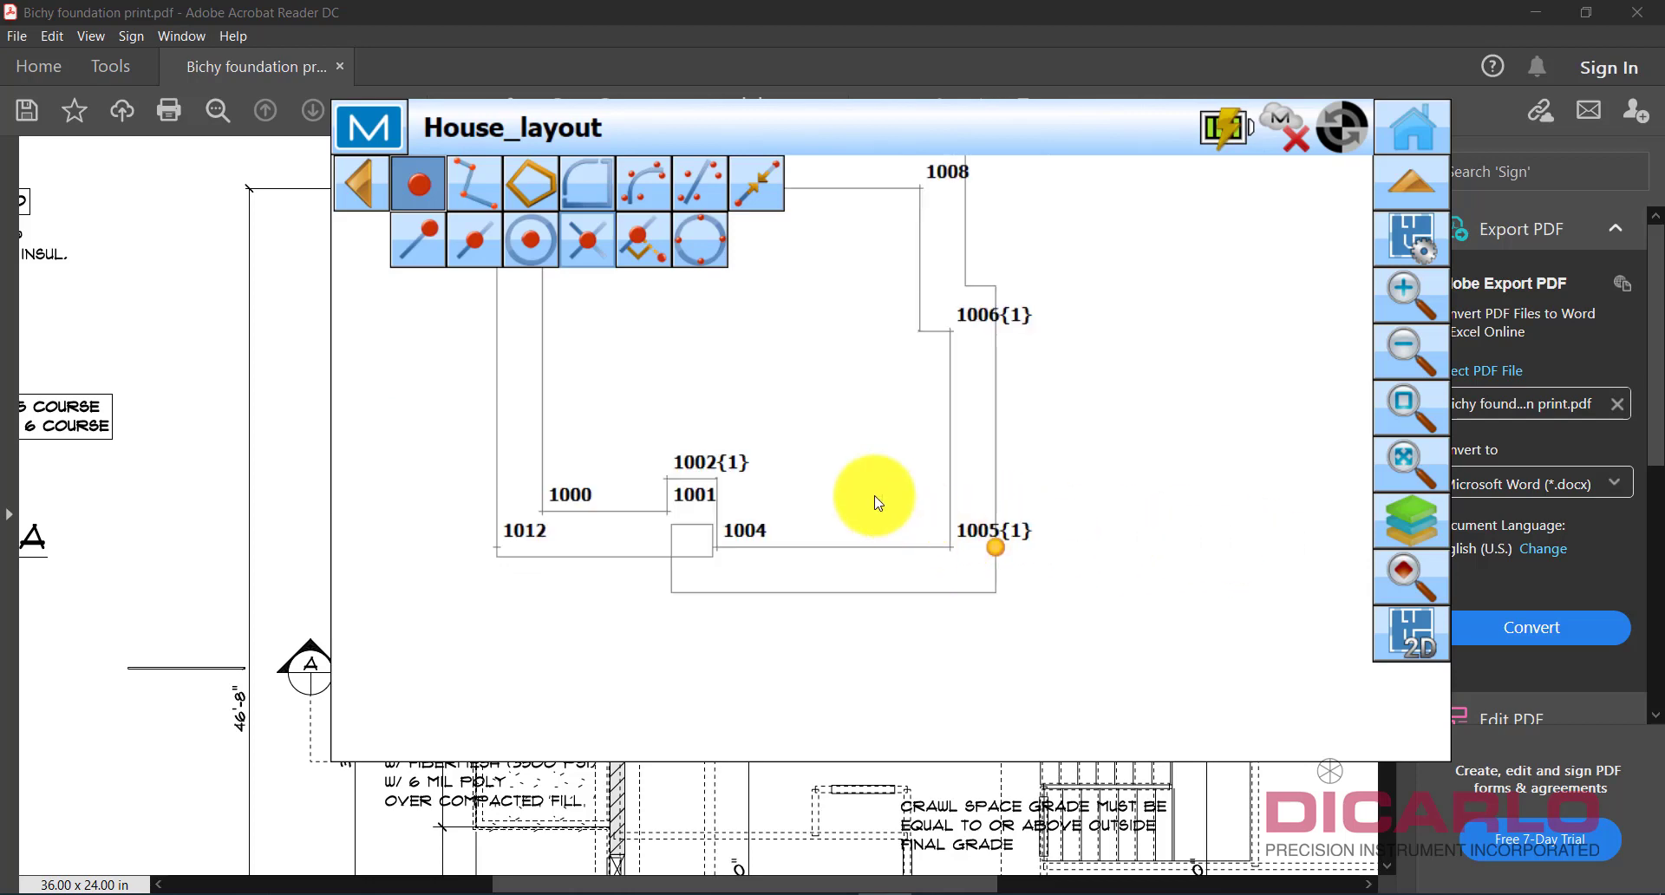
mouse_move(743, 520)
left_mouse_down()
mouse_move(948, 516)
mouse_move(854, 583)
left_mouse_up()
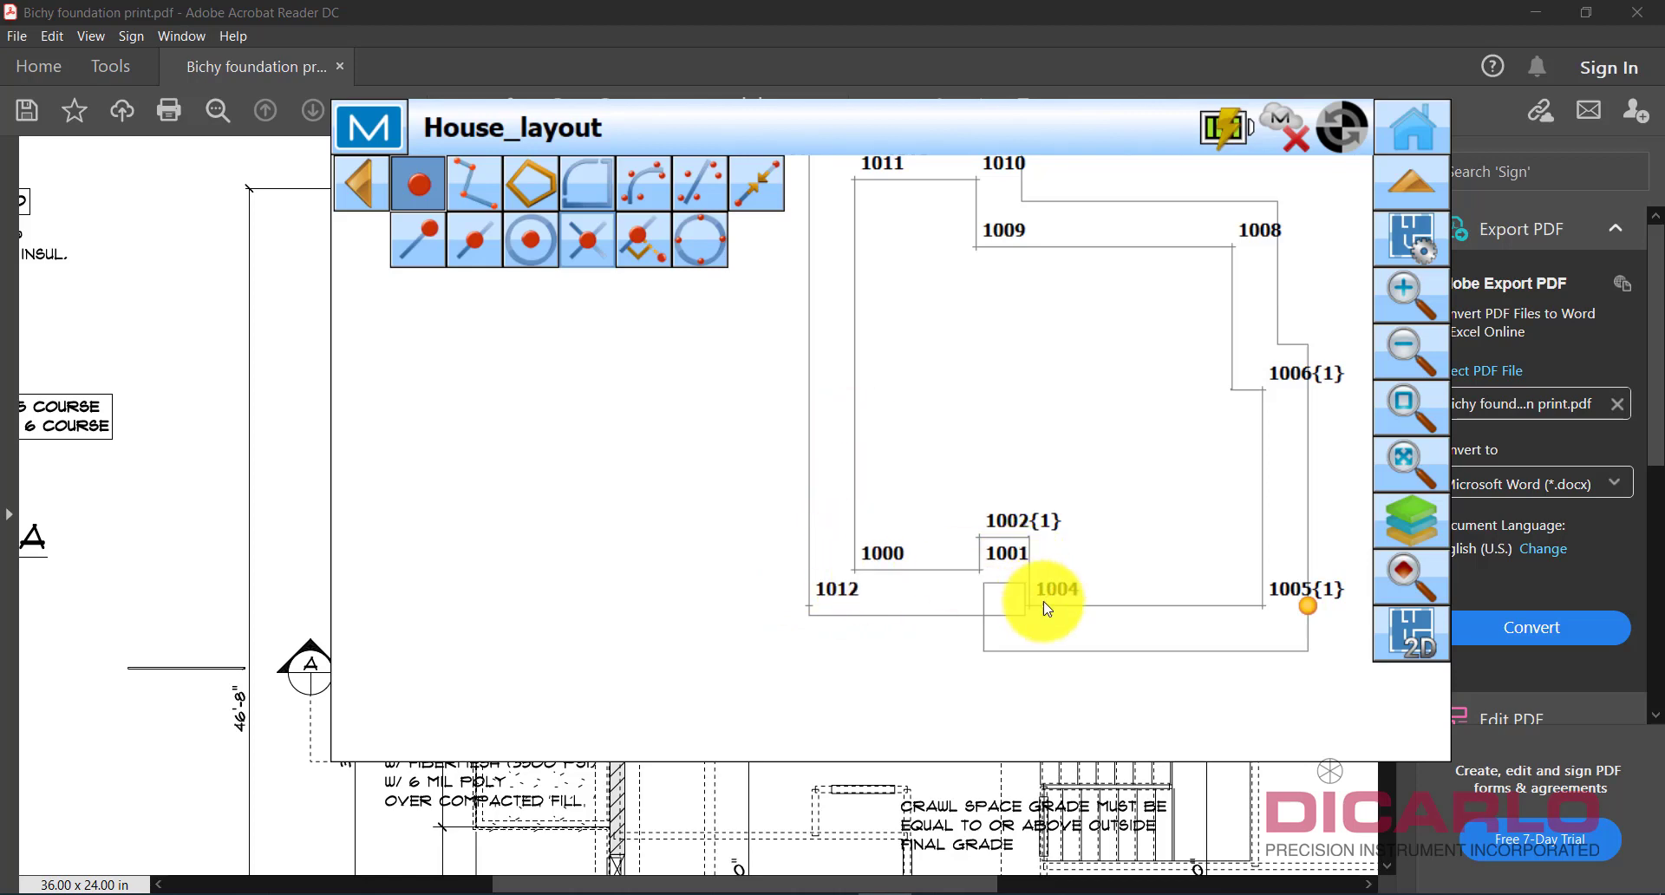
mouse_move(1104, 391)
left_mouse_down()
mouse_move(1116, 587)
mouse_move(973, 546)
mouse_move(867, 473)
left_mouse_up()
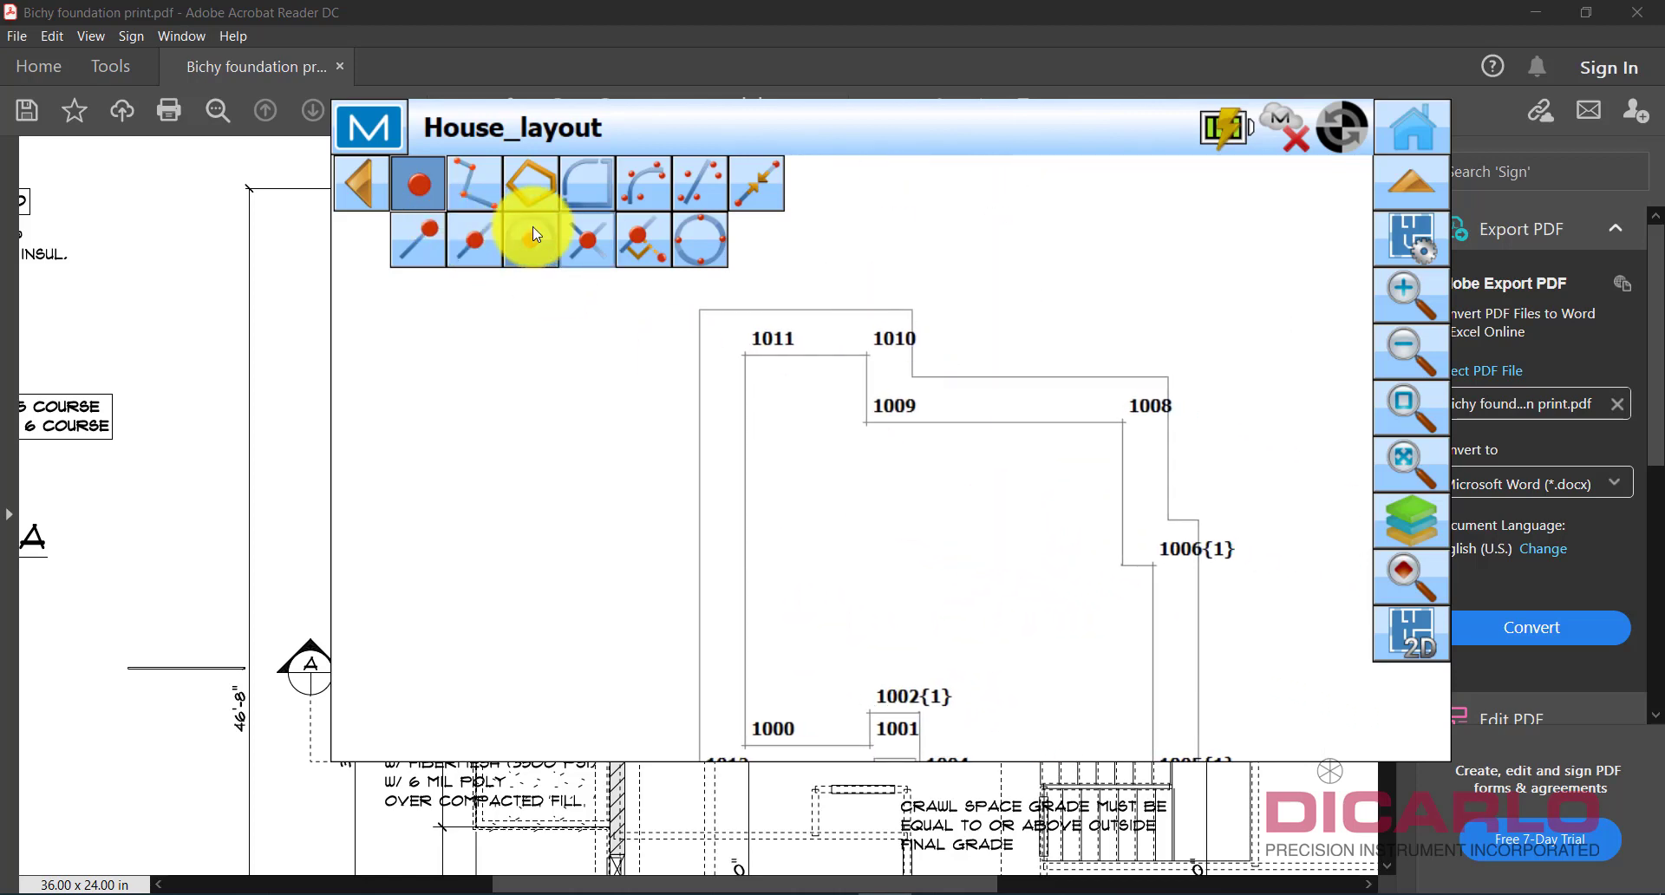
Create point 1014 where line 1011–1010 meets the offset's left side.
left_click(580, 233)
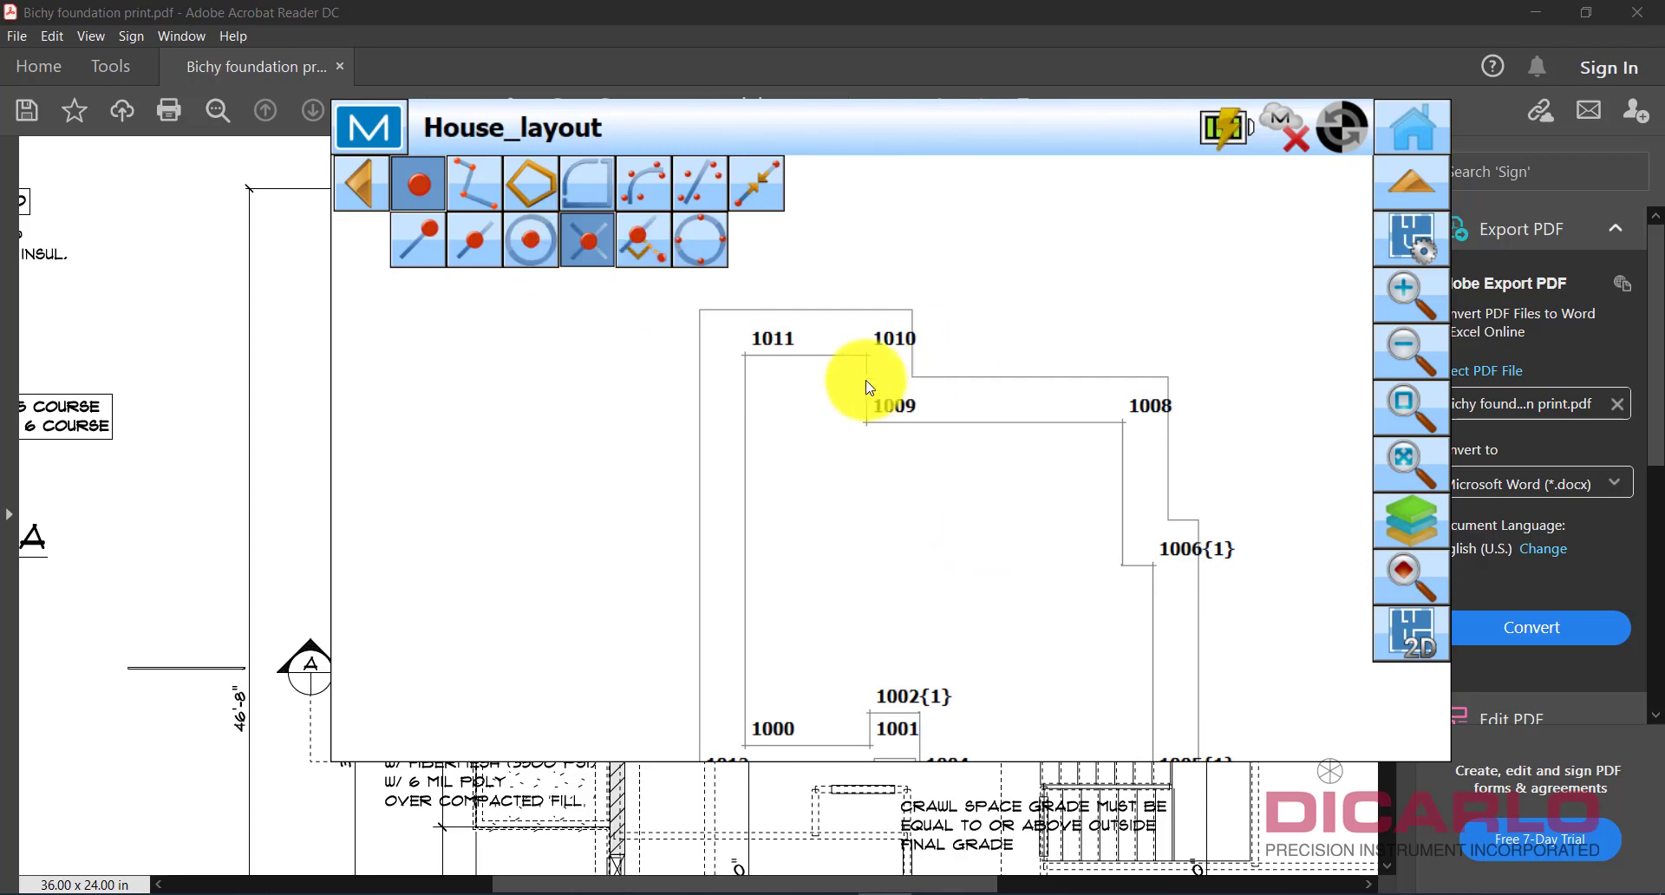
left_click(823, 358)
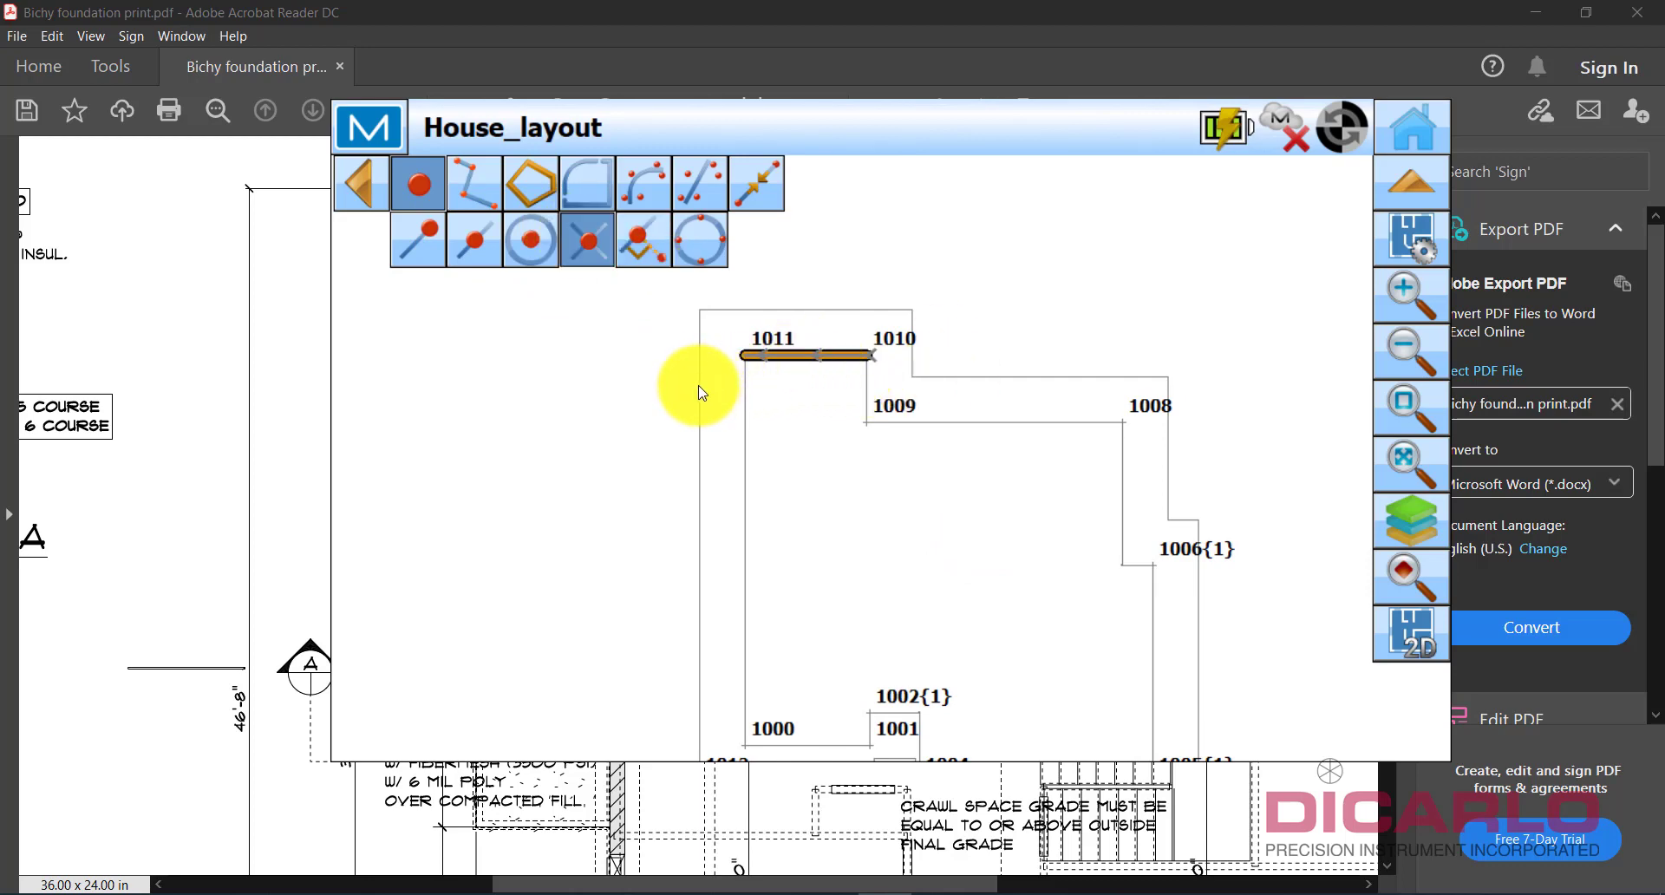
left_click(699, 386)
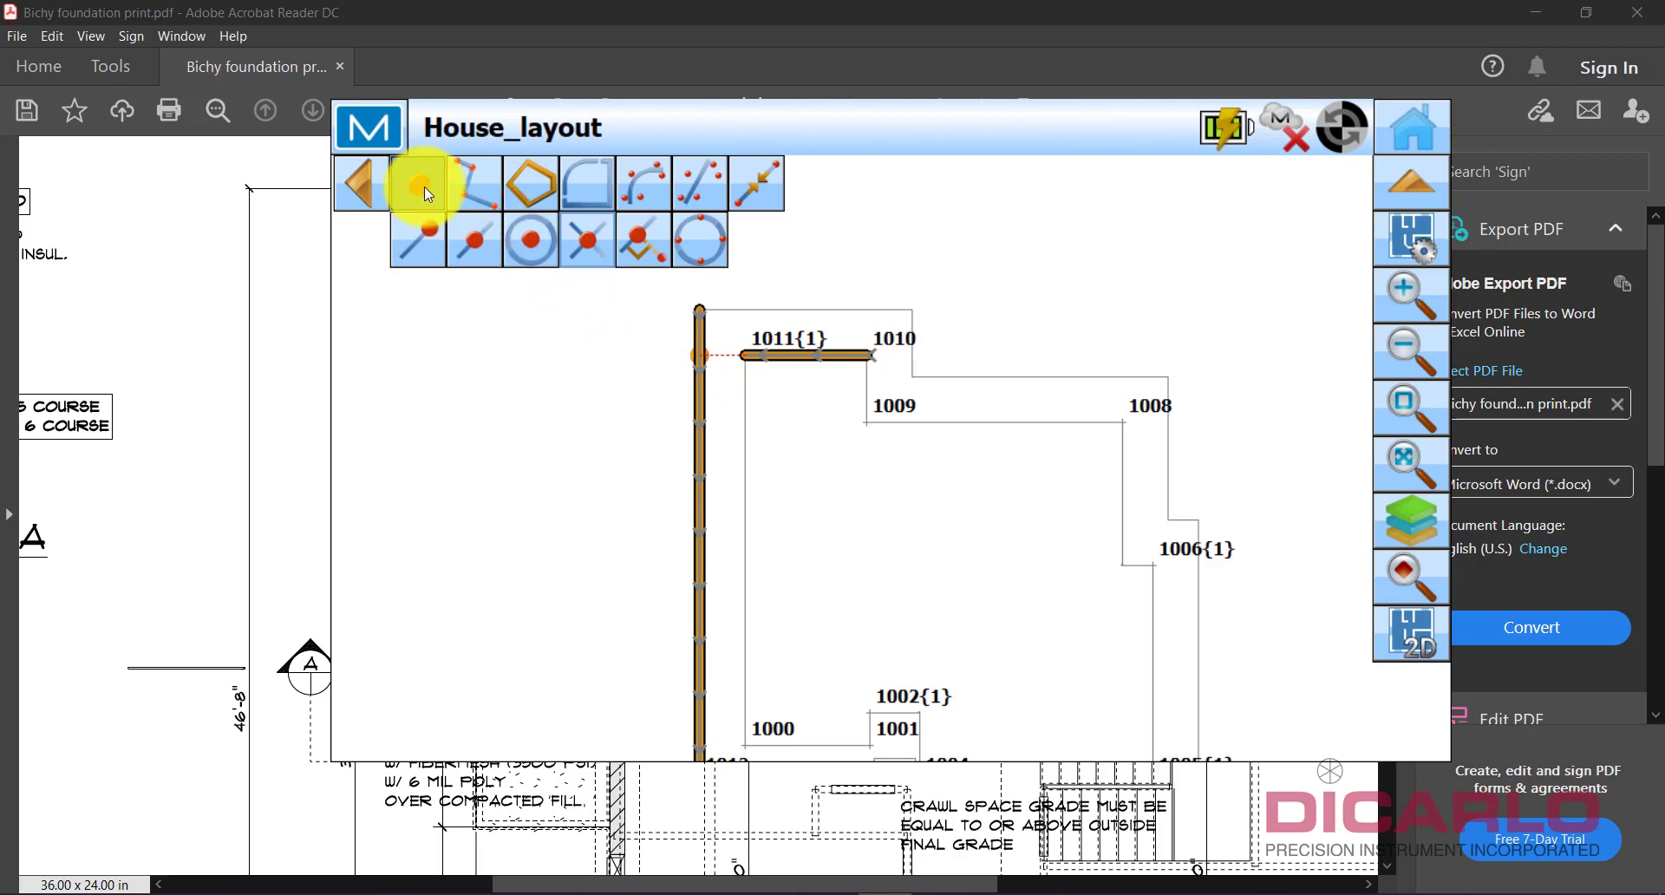
scroll(702, 360, "up", 4)
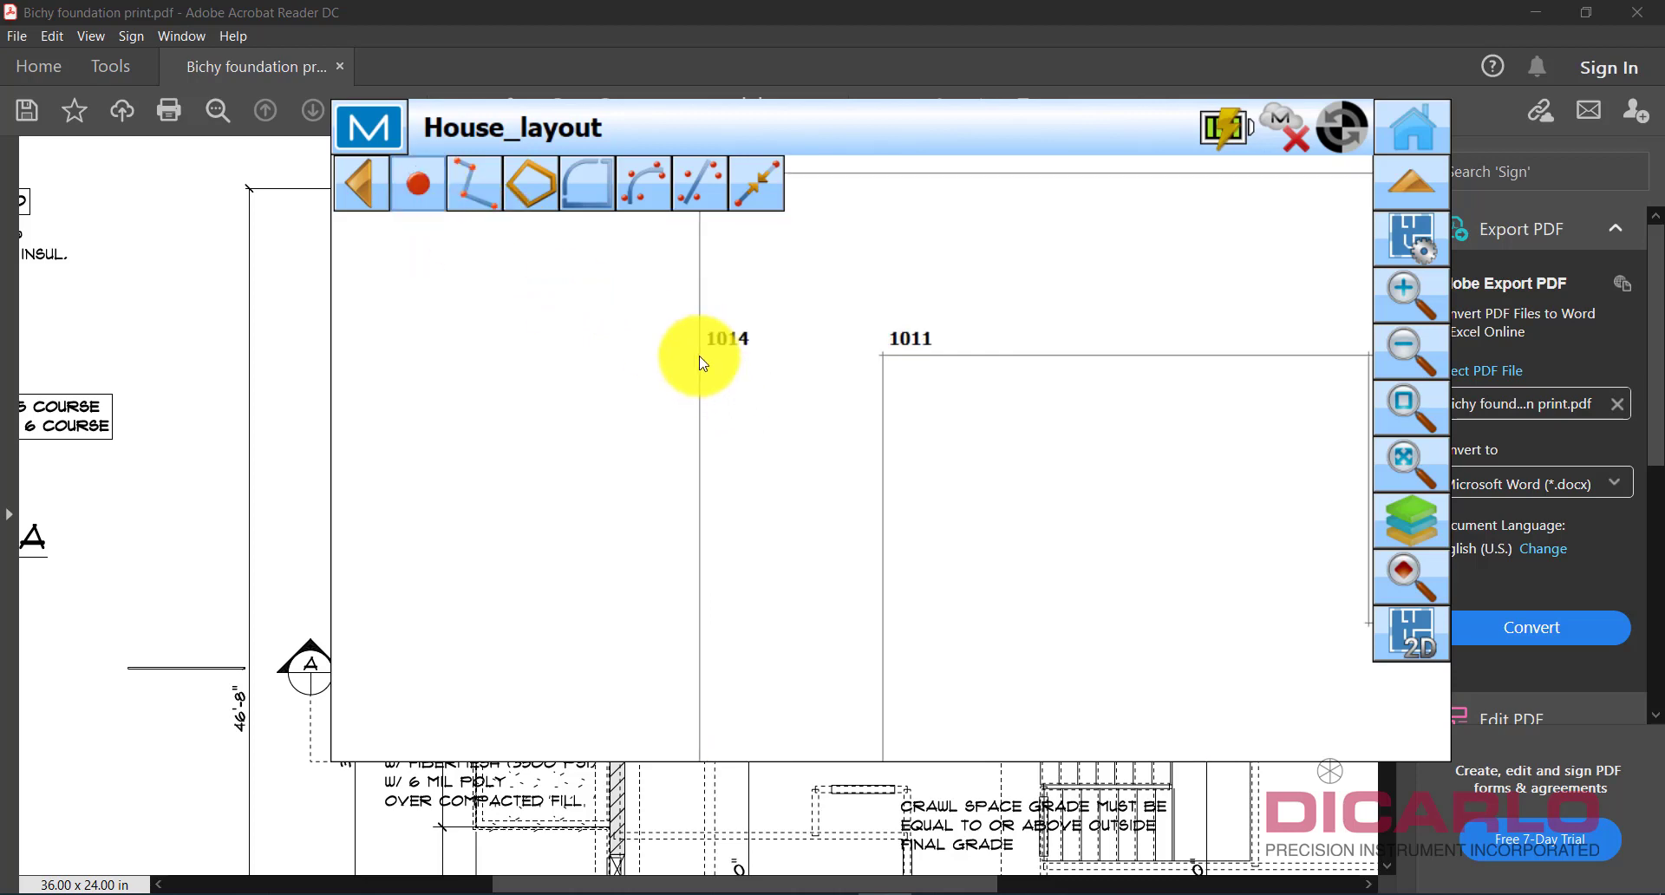
scroll(704, 358, "down", 4)
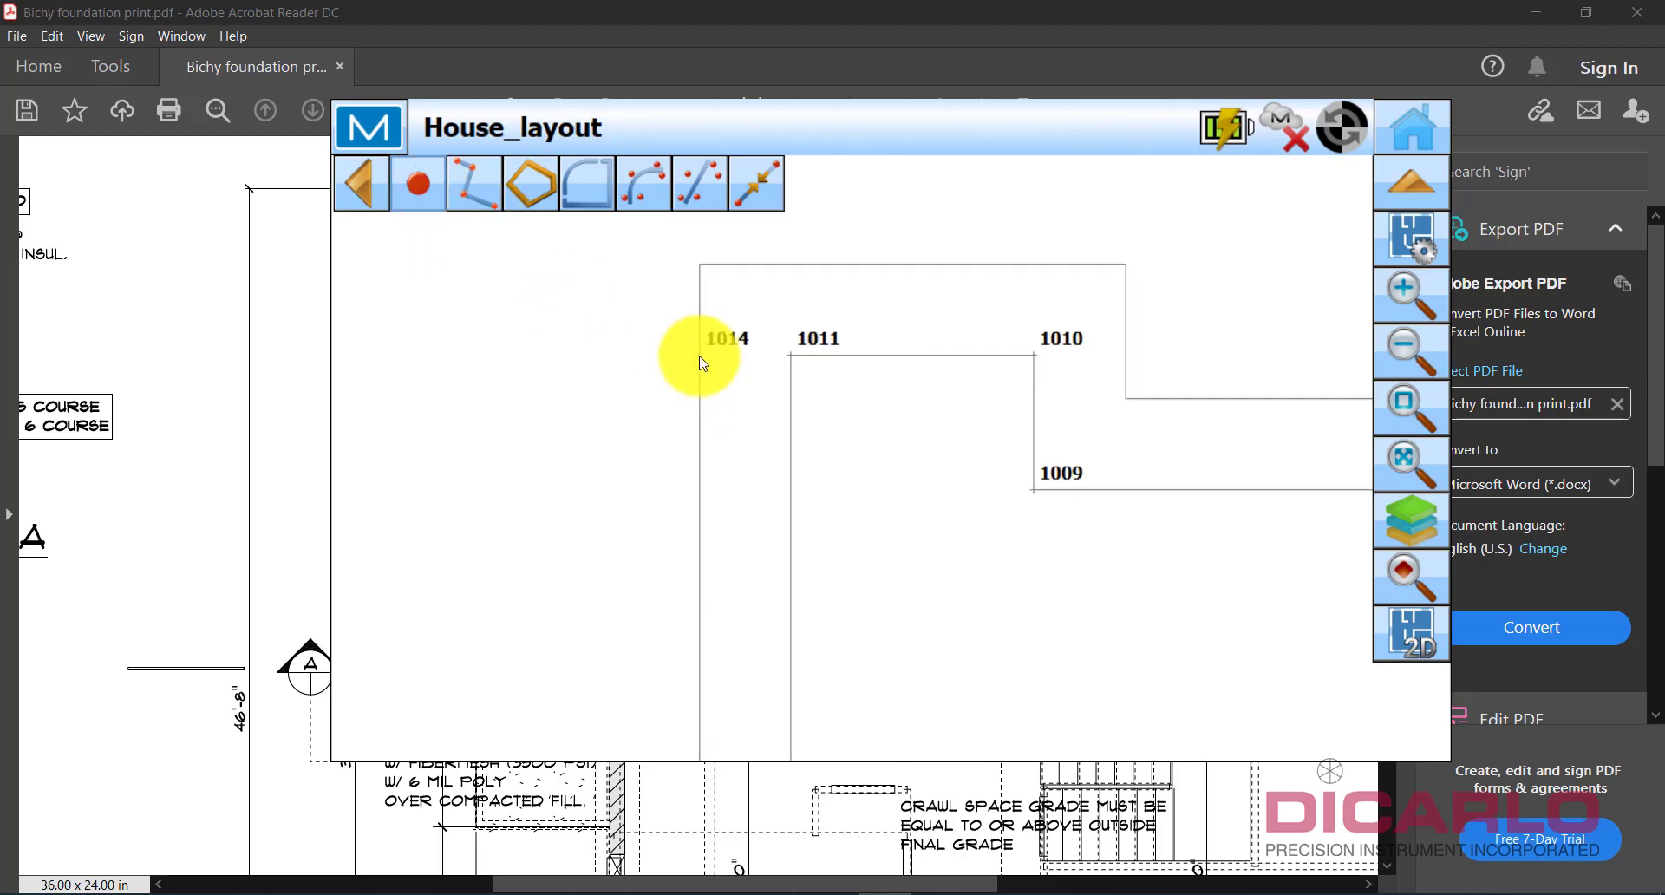
Create point 1015 where the 1011–1010 wall extension meets the offset's east side.
left_click(424, 192)
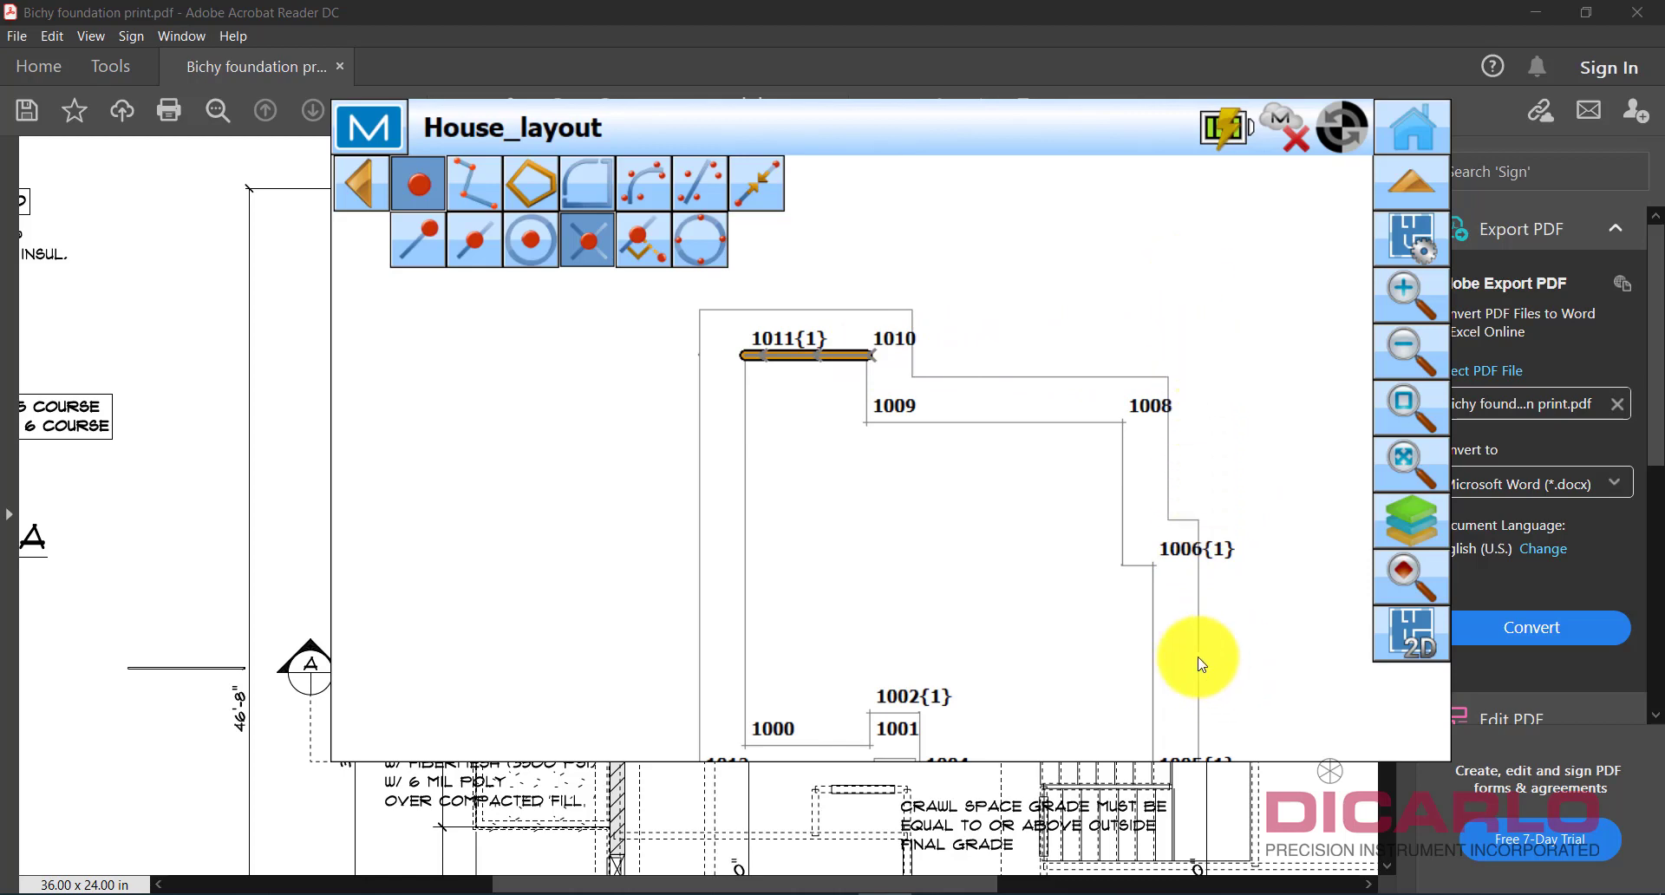
scroll(1205, 642, "down", 3)
scroll(1194, 625, "up", 3)
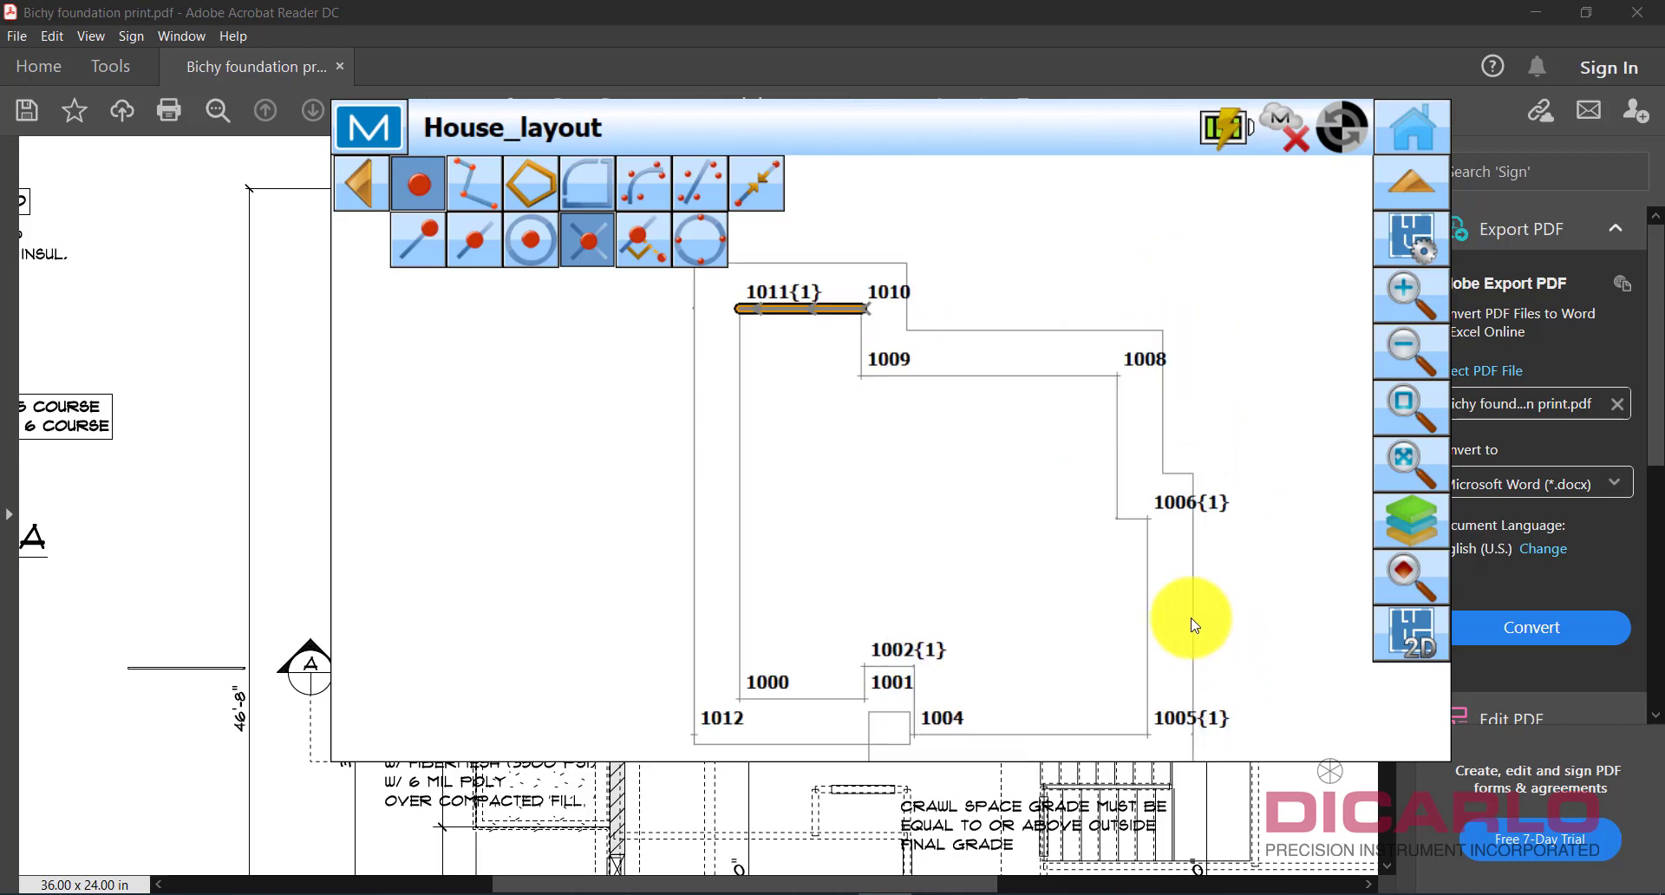
left_click(1193, 624)
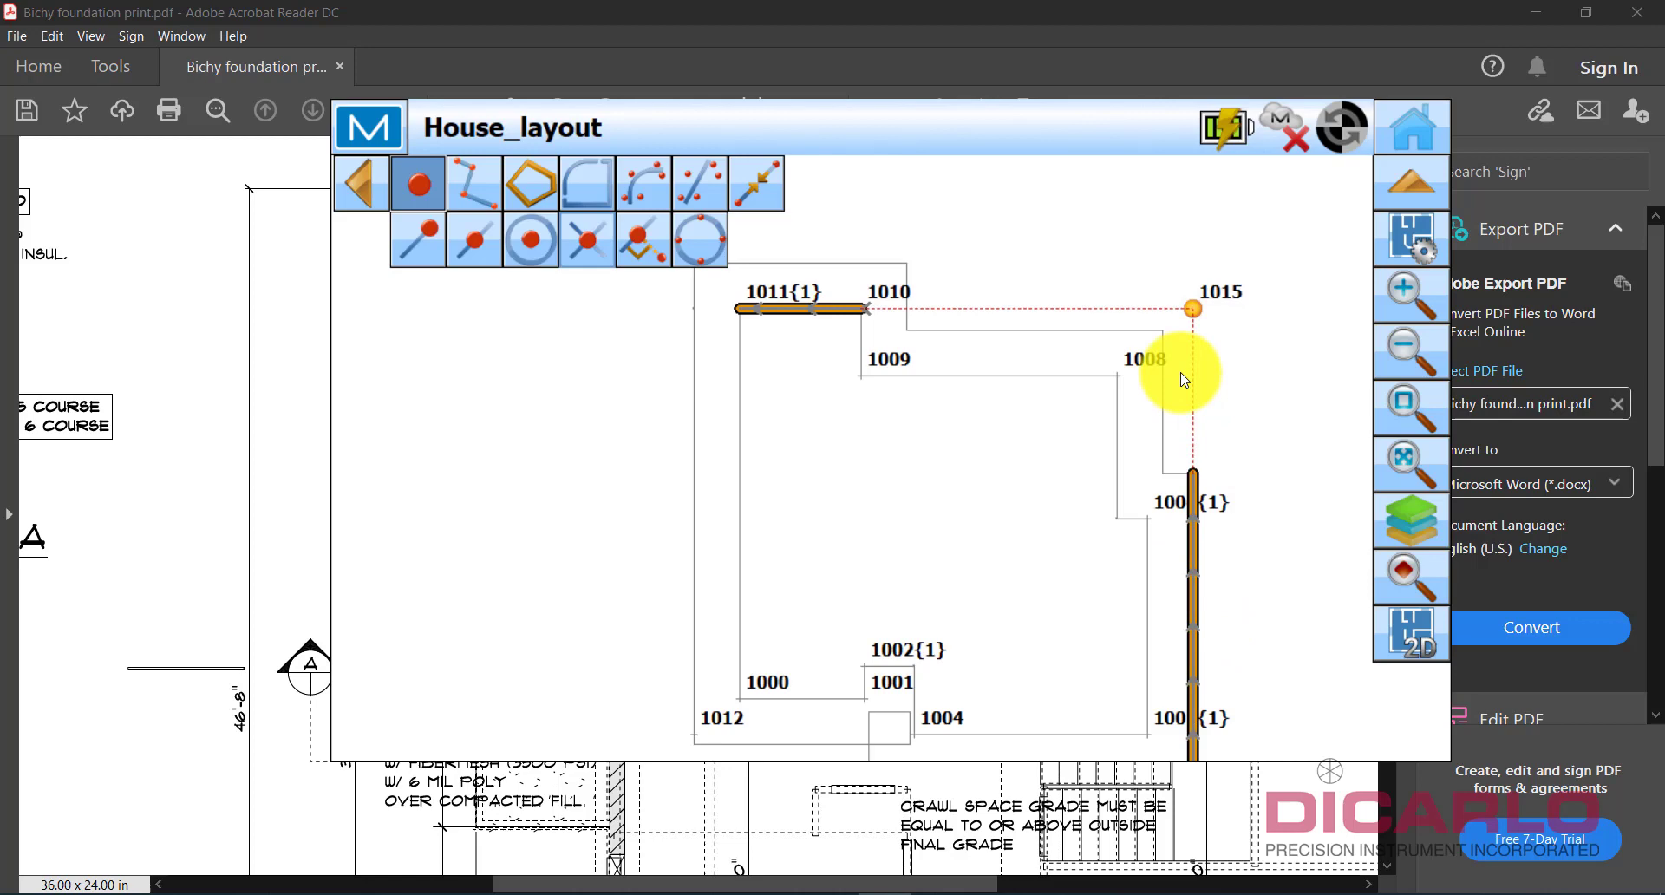
left_click(436, 187)
scroll(1119, 369, "down", 2)
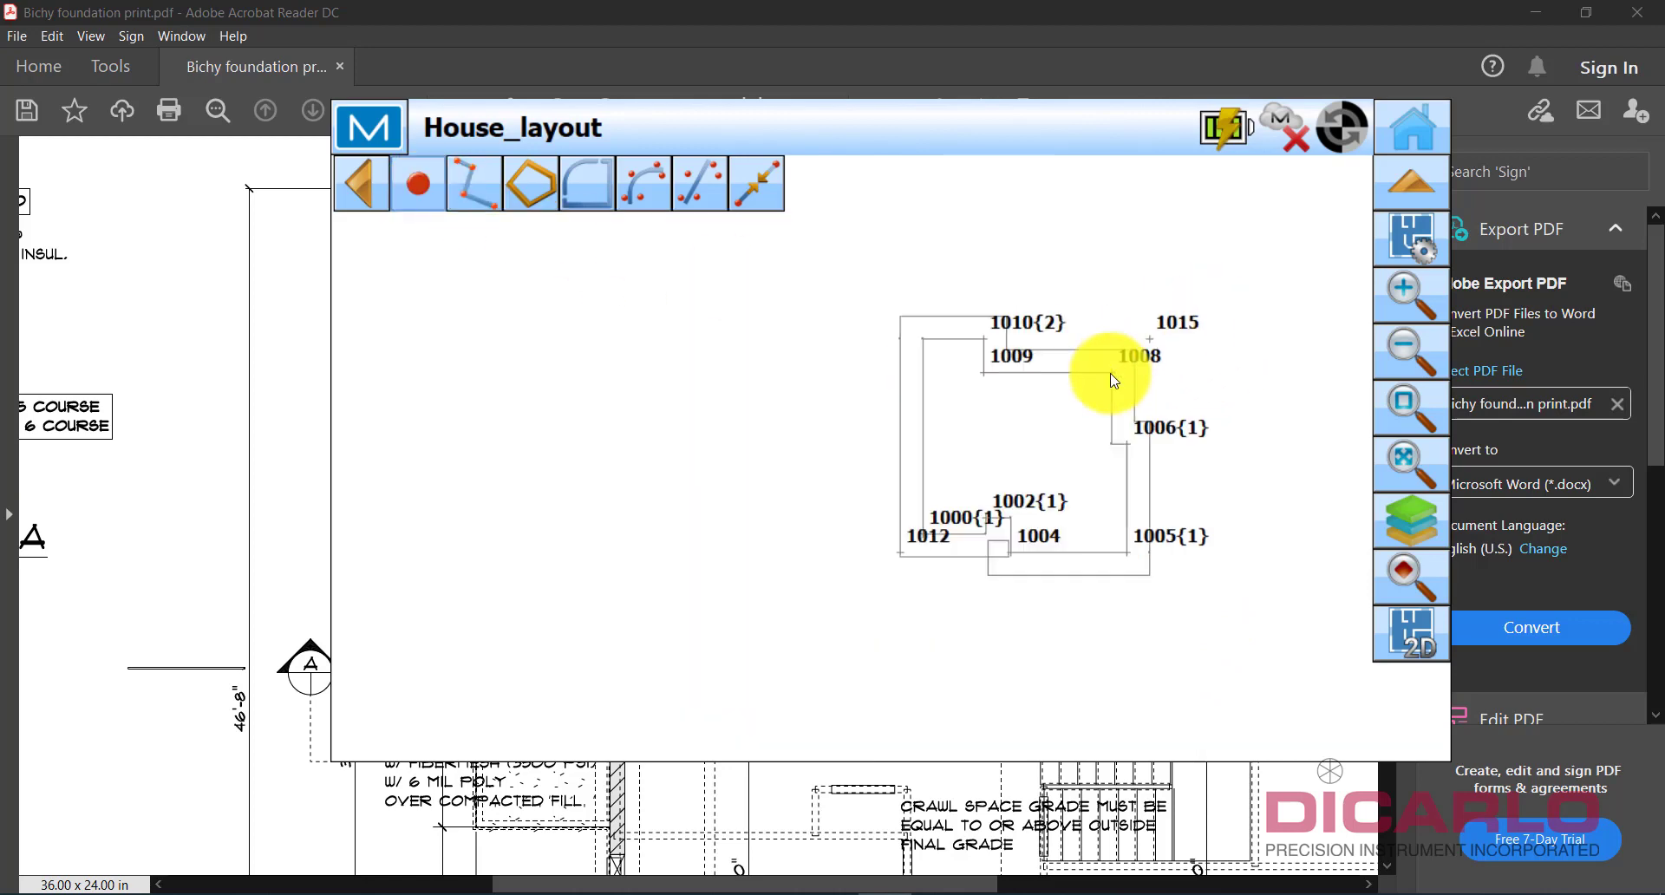
Inspect corner 1012 and point 1015, then select the left temporary offset polyline.
scroll(914, 555, "up", 5)
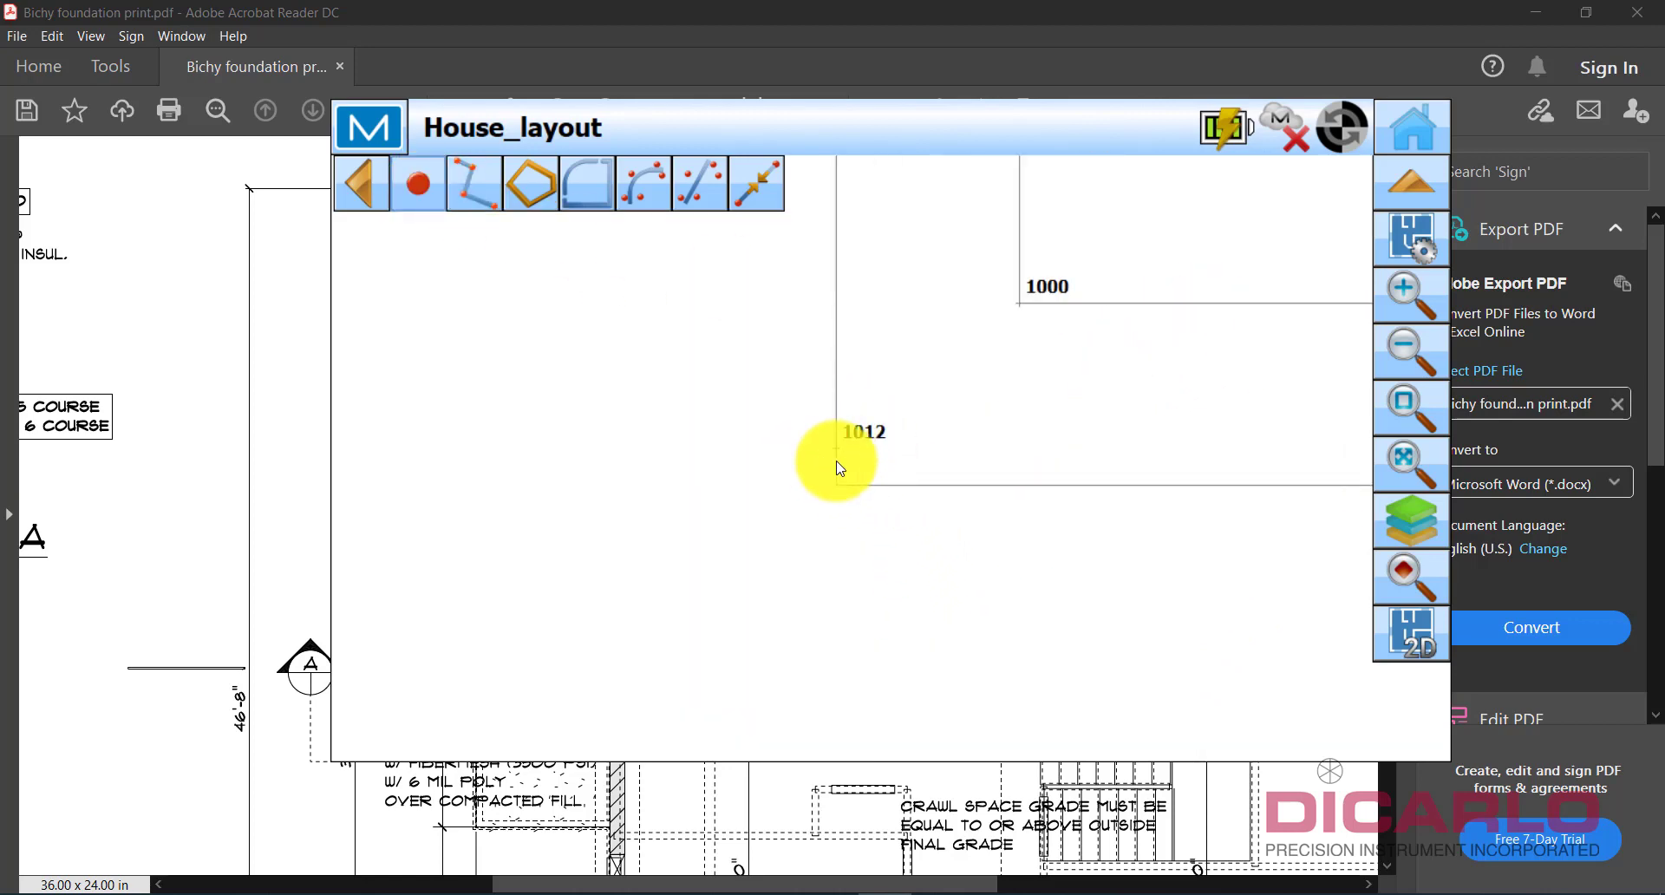
left_click_drag(903, 453, 616, 458)
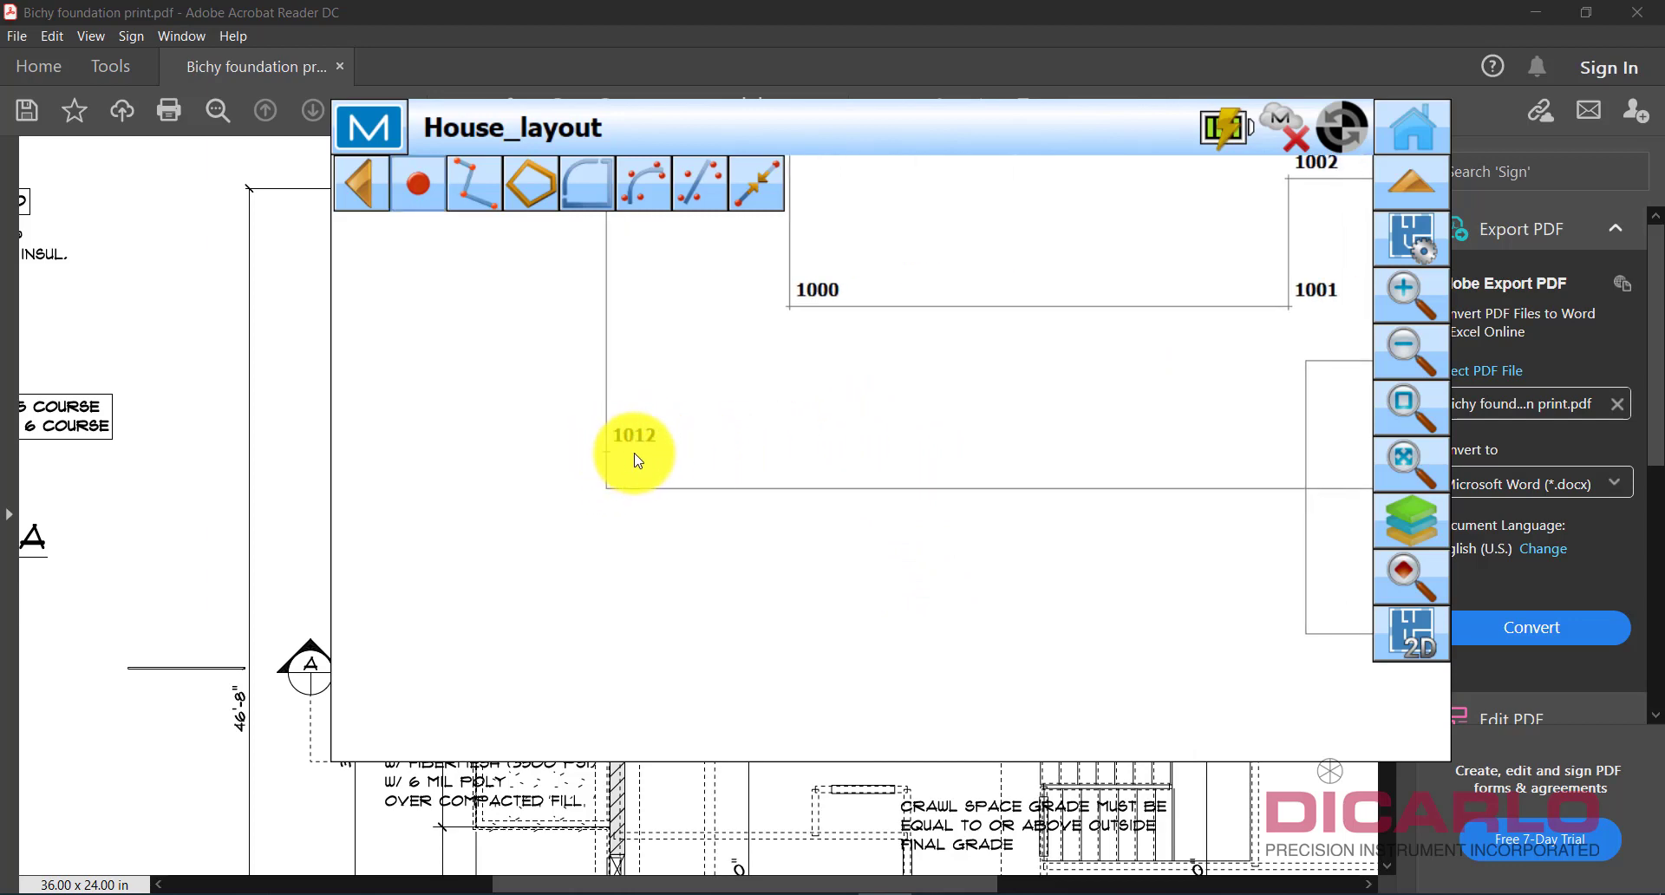
scroll(638, 459, "down", 4)
scroll(642, 452, "down", 2)
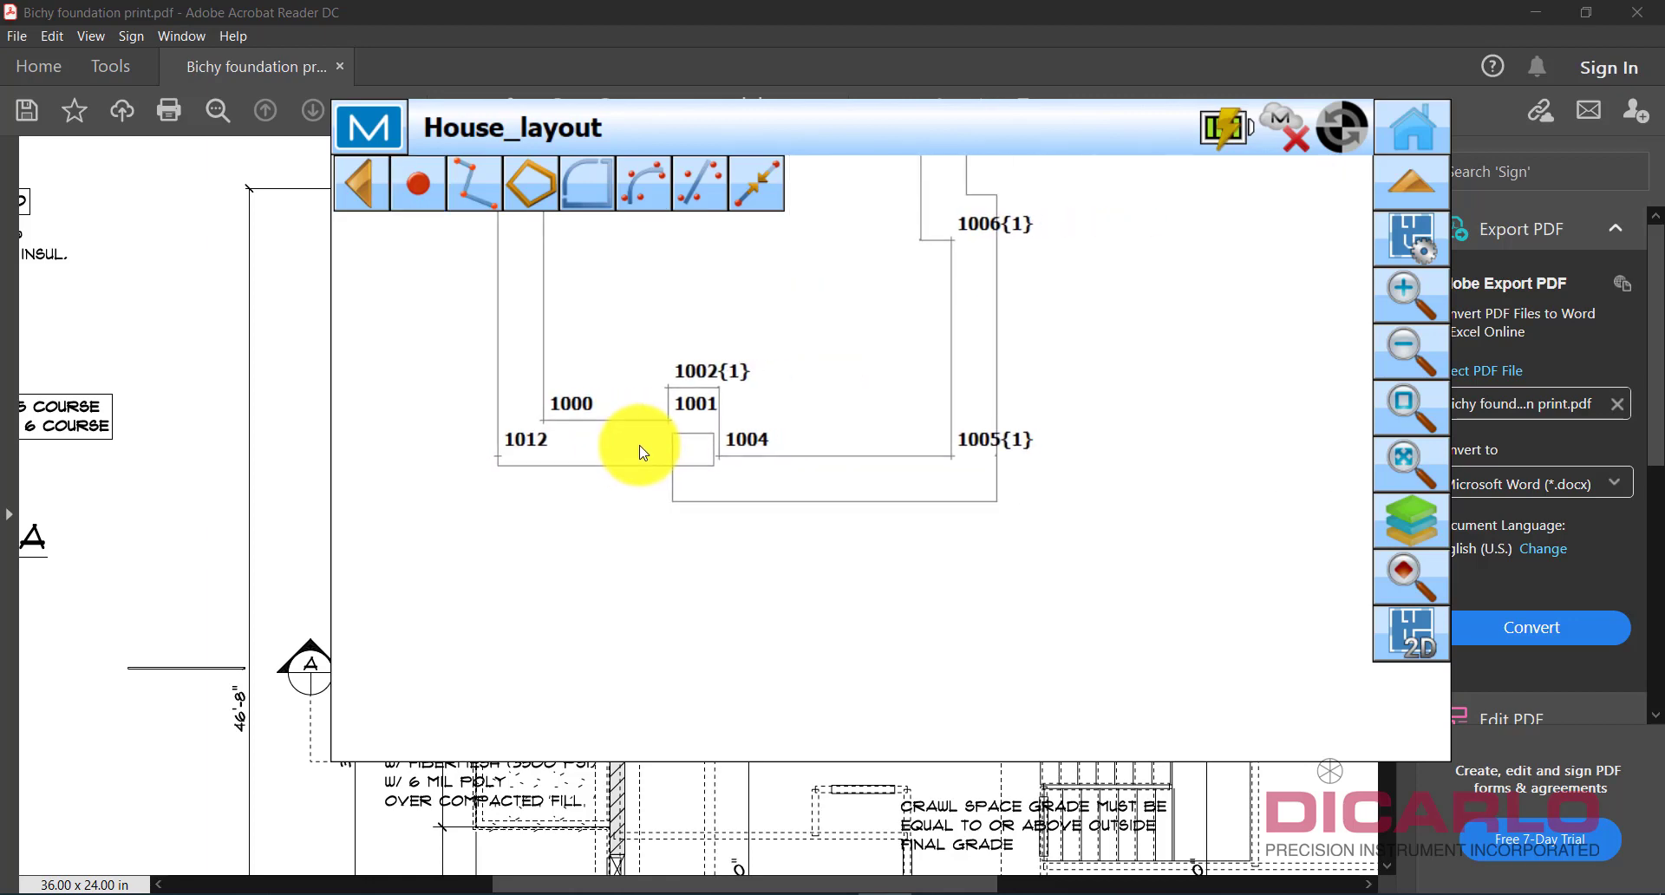
mouse_move(642, 452)
left_mouse_down()
mouse_move(847, 613)
mouse_move(862, 661)
mouse_move(888, 662)
mouse_move(826, 663)
left_mouse_up()
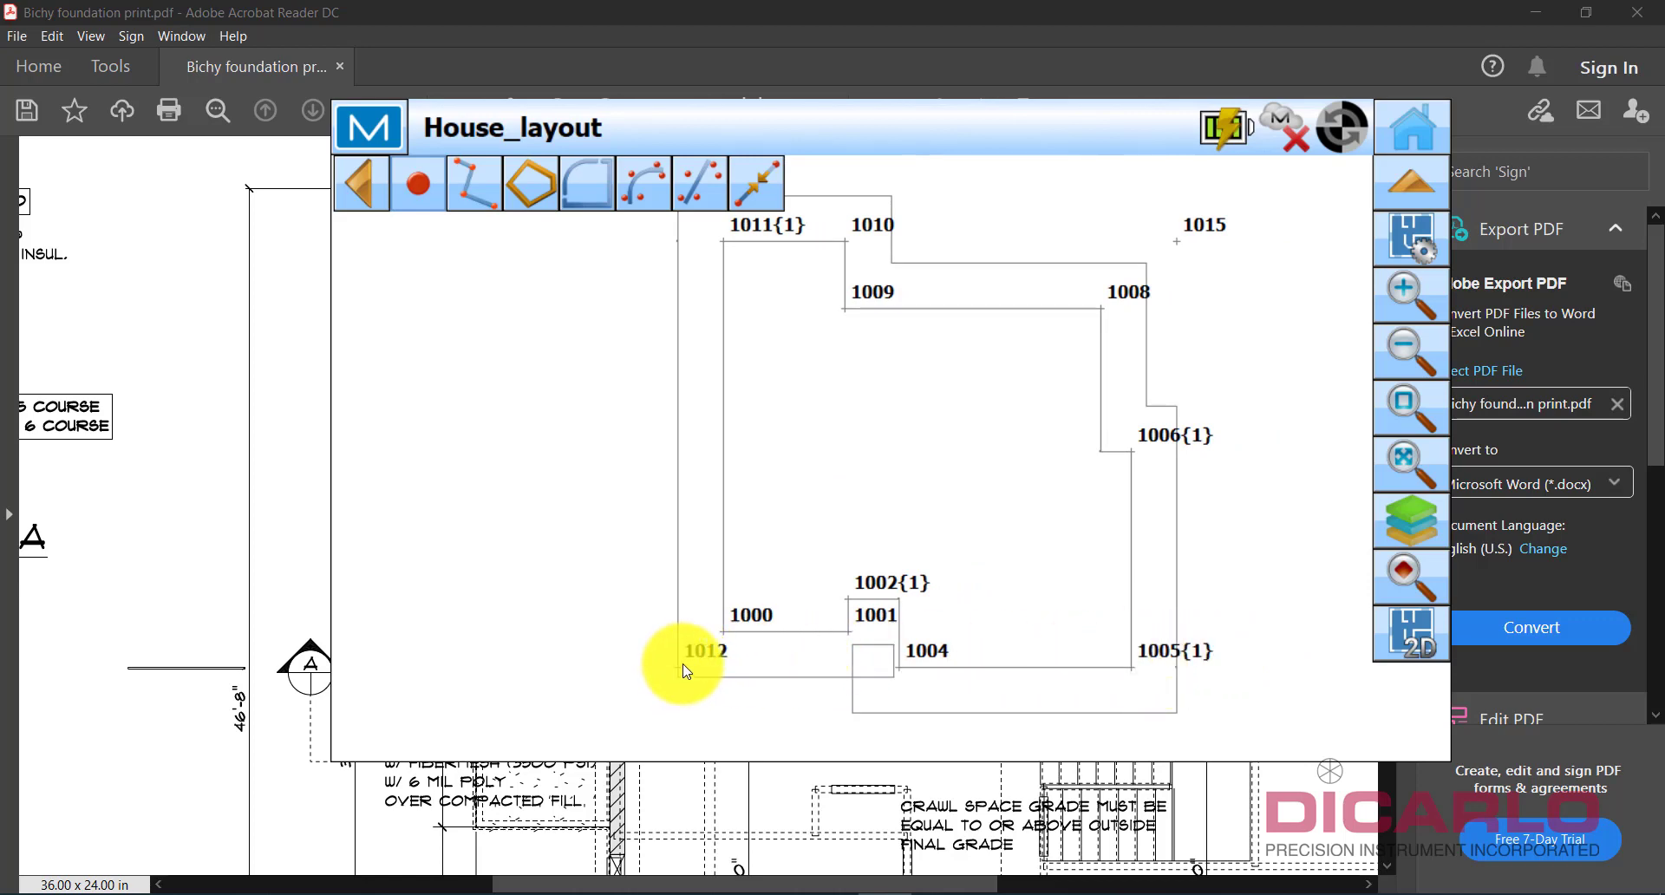
left_click(679, 597)
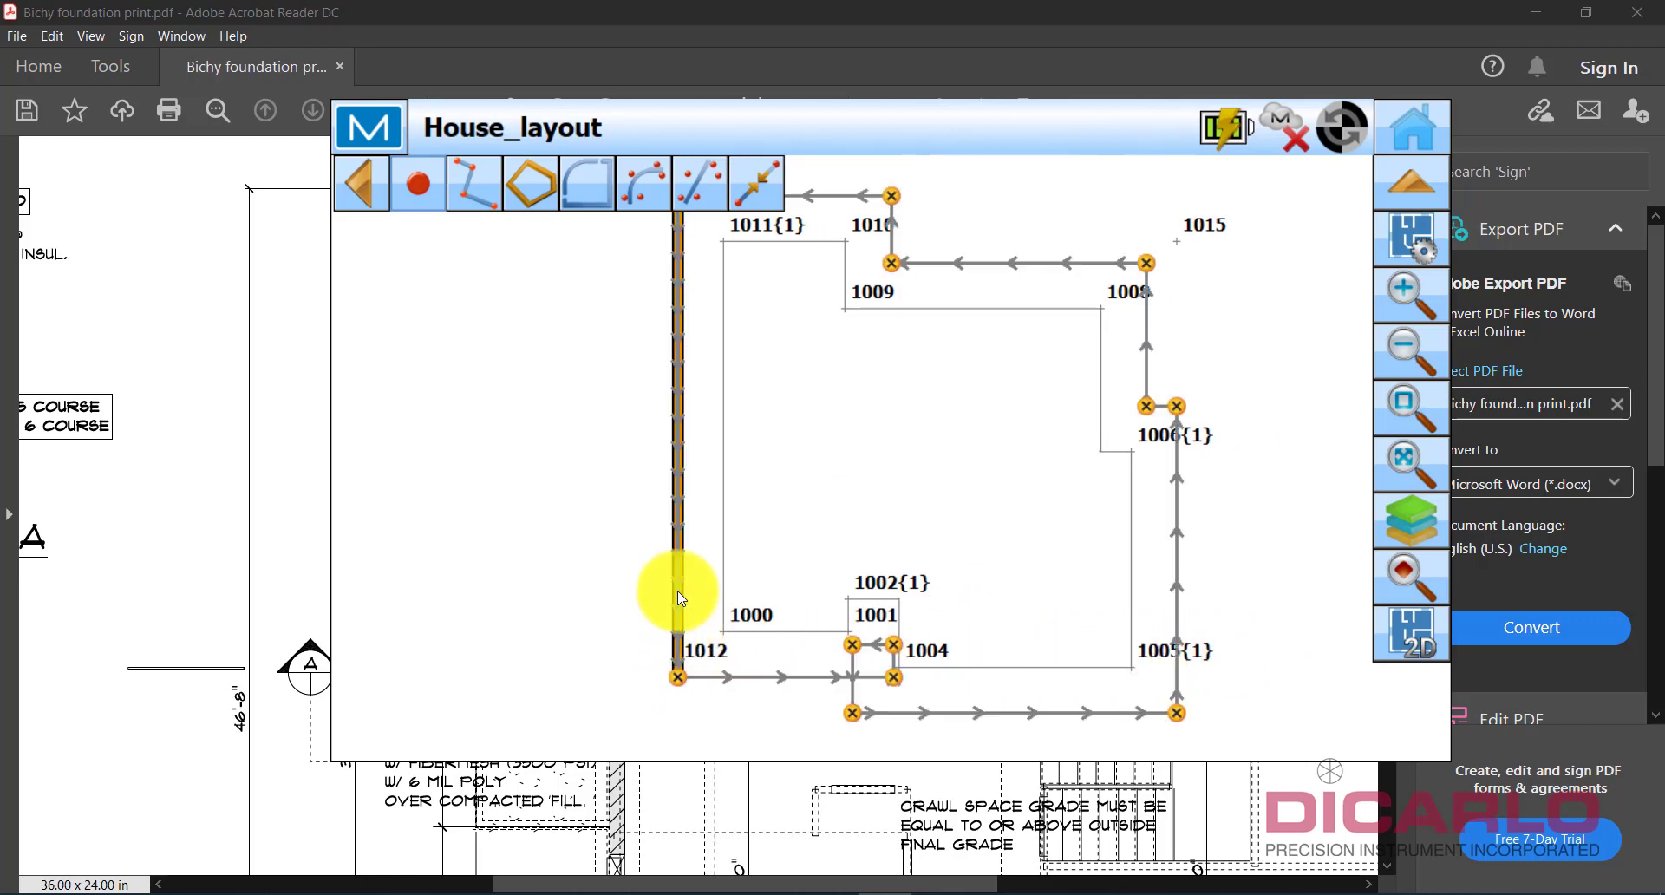
Delete the selected 5-foot offset polyline, confirming Yes to 'Delete selected Line?'.
right_click(679, 467)
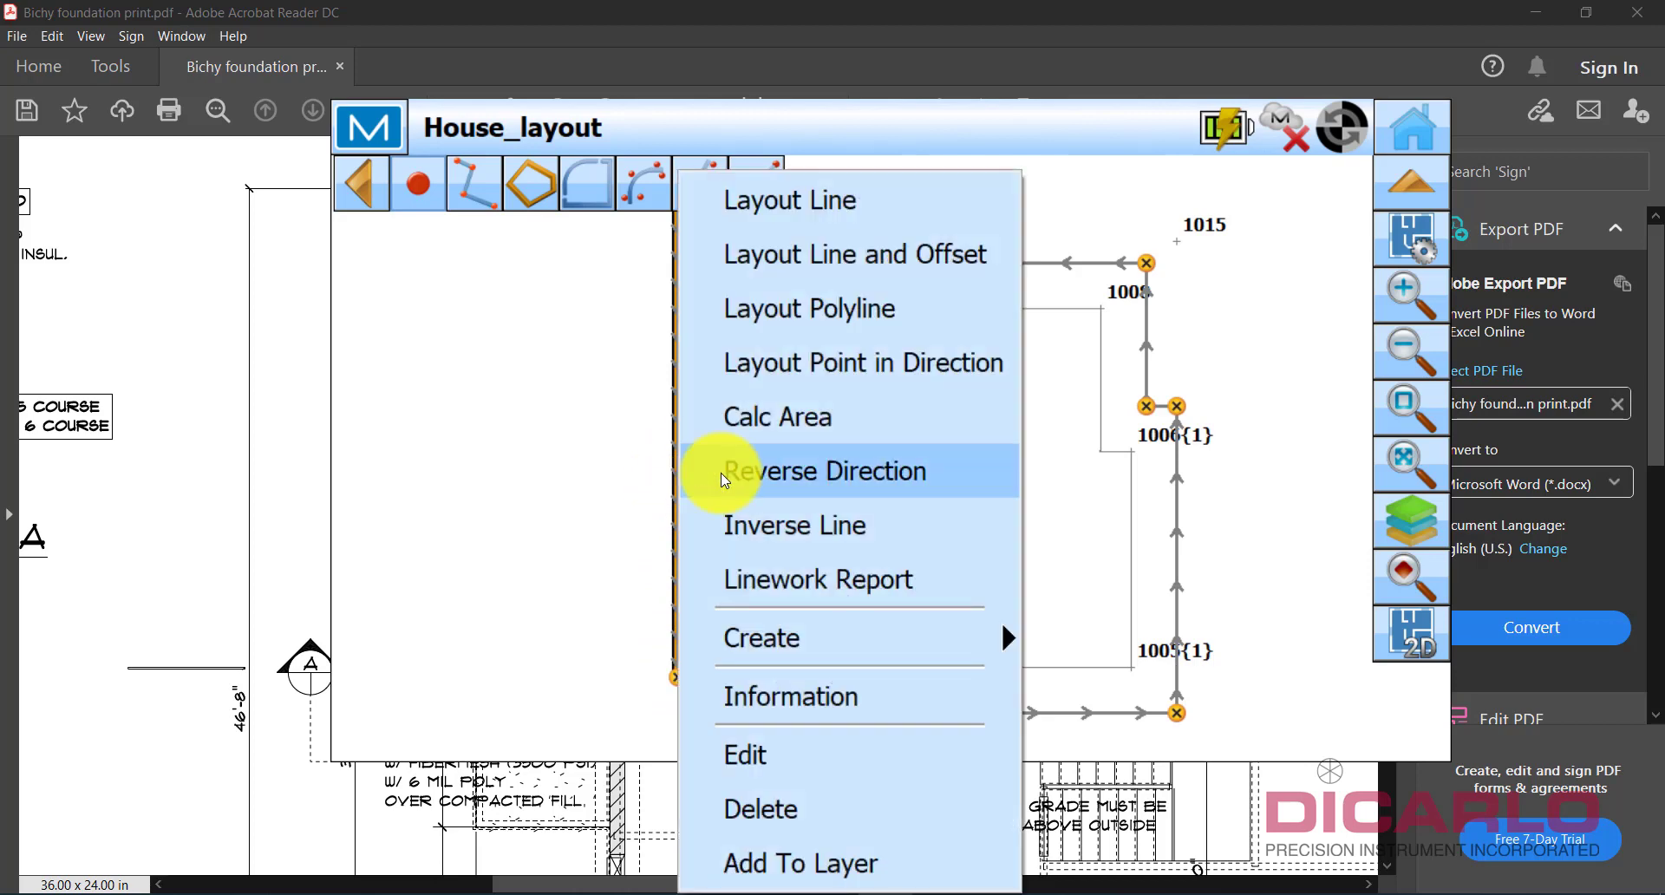
left_click(821, 800)
left_click(776, 604)
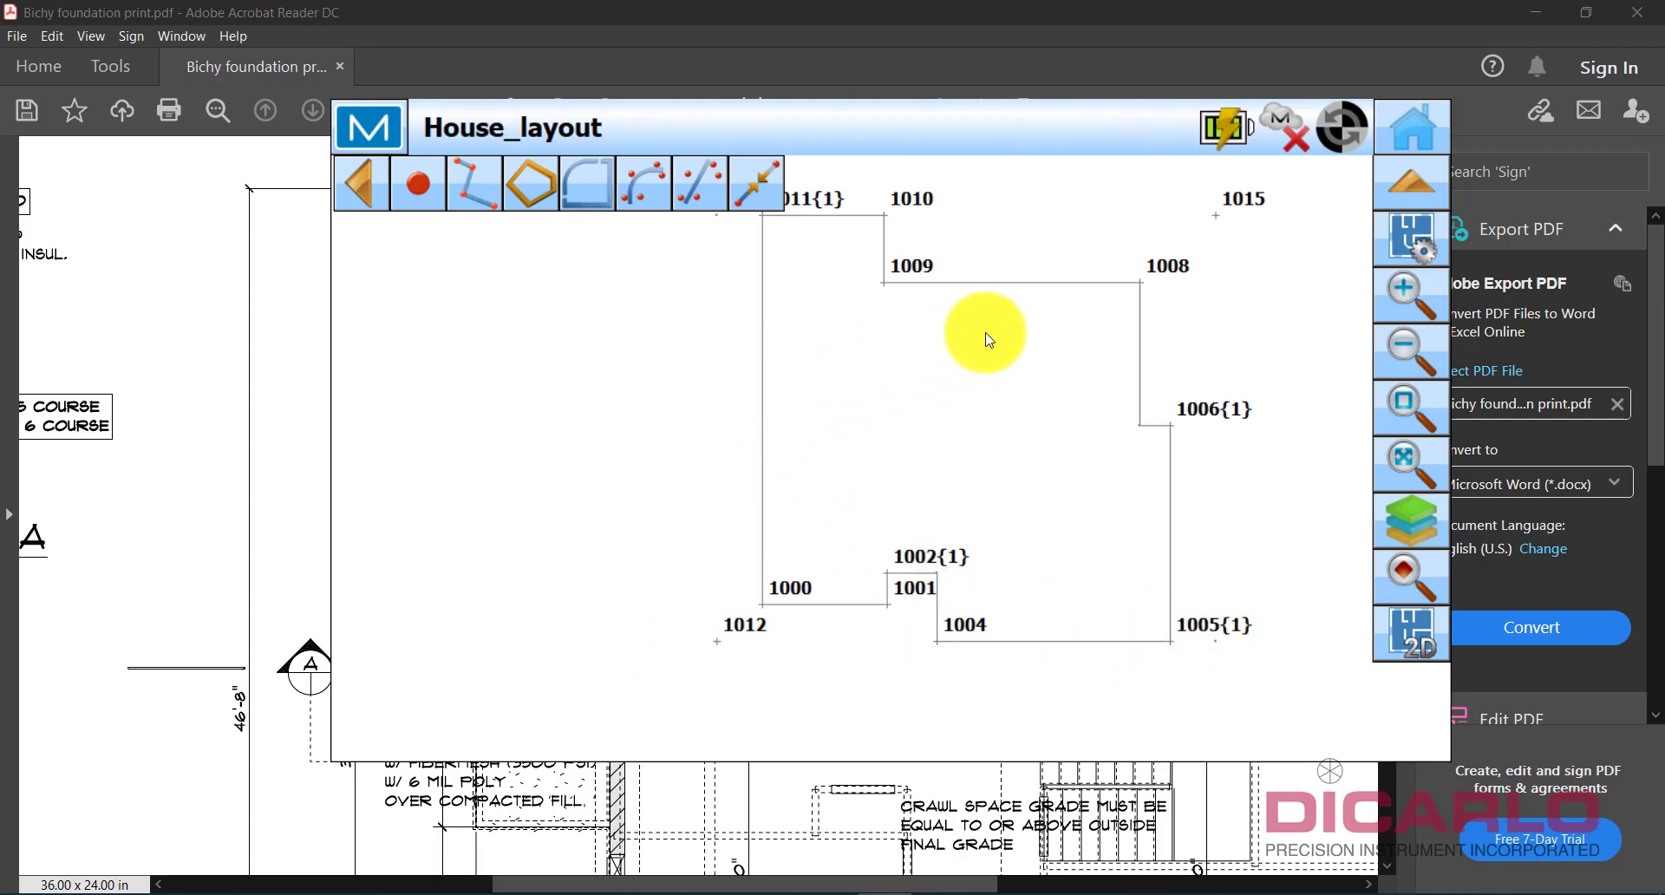
right_click(718, 647)
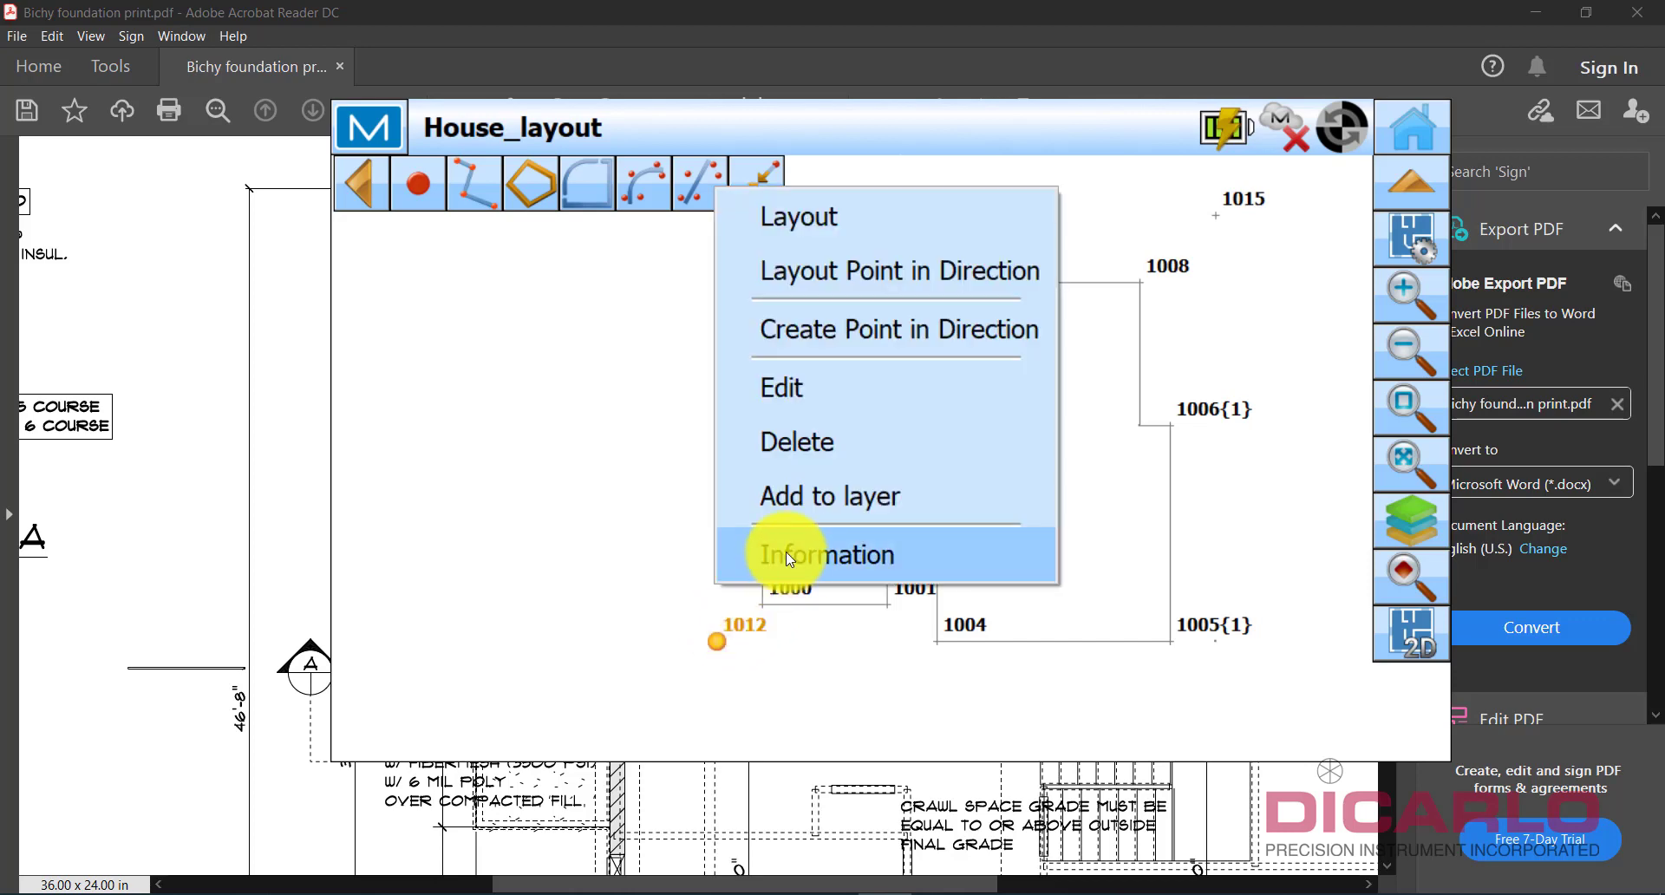
left_click(815, 565)
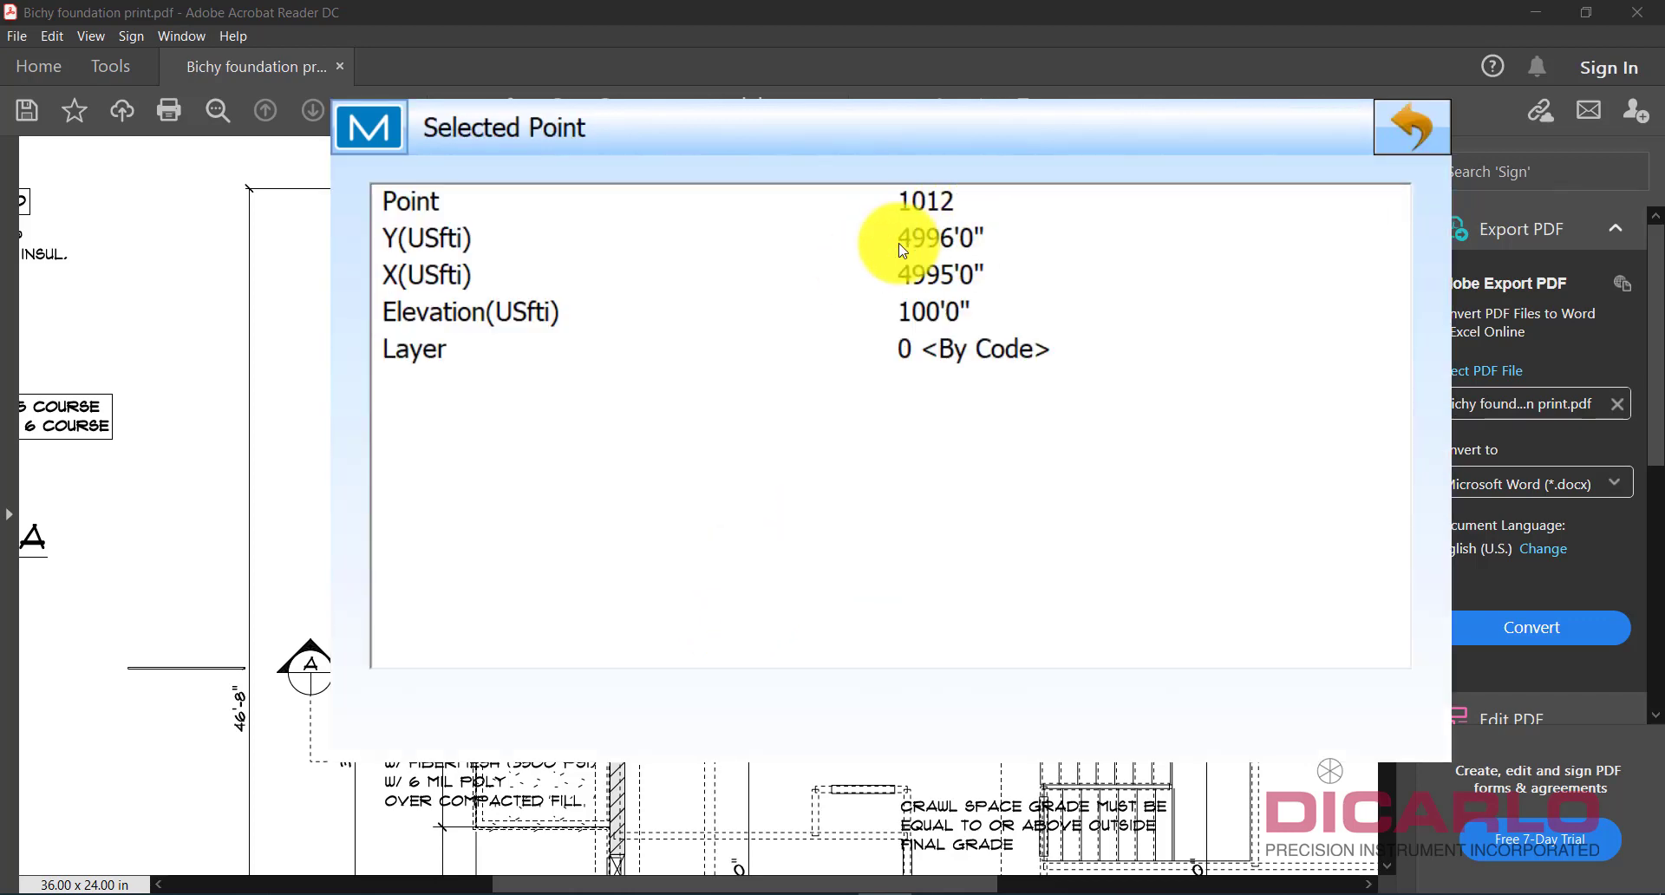
left_click(1418, 138)
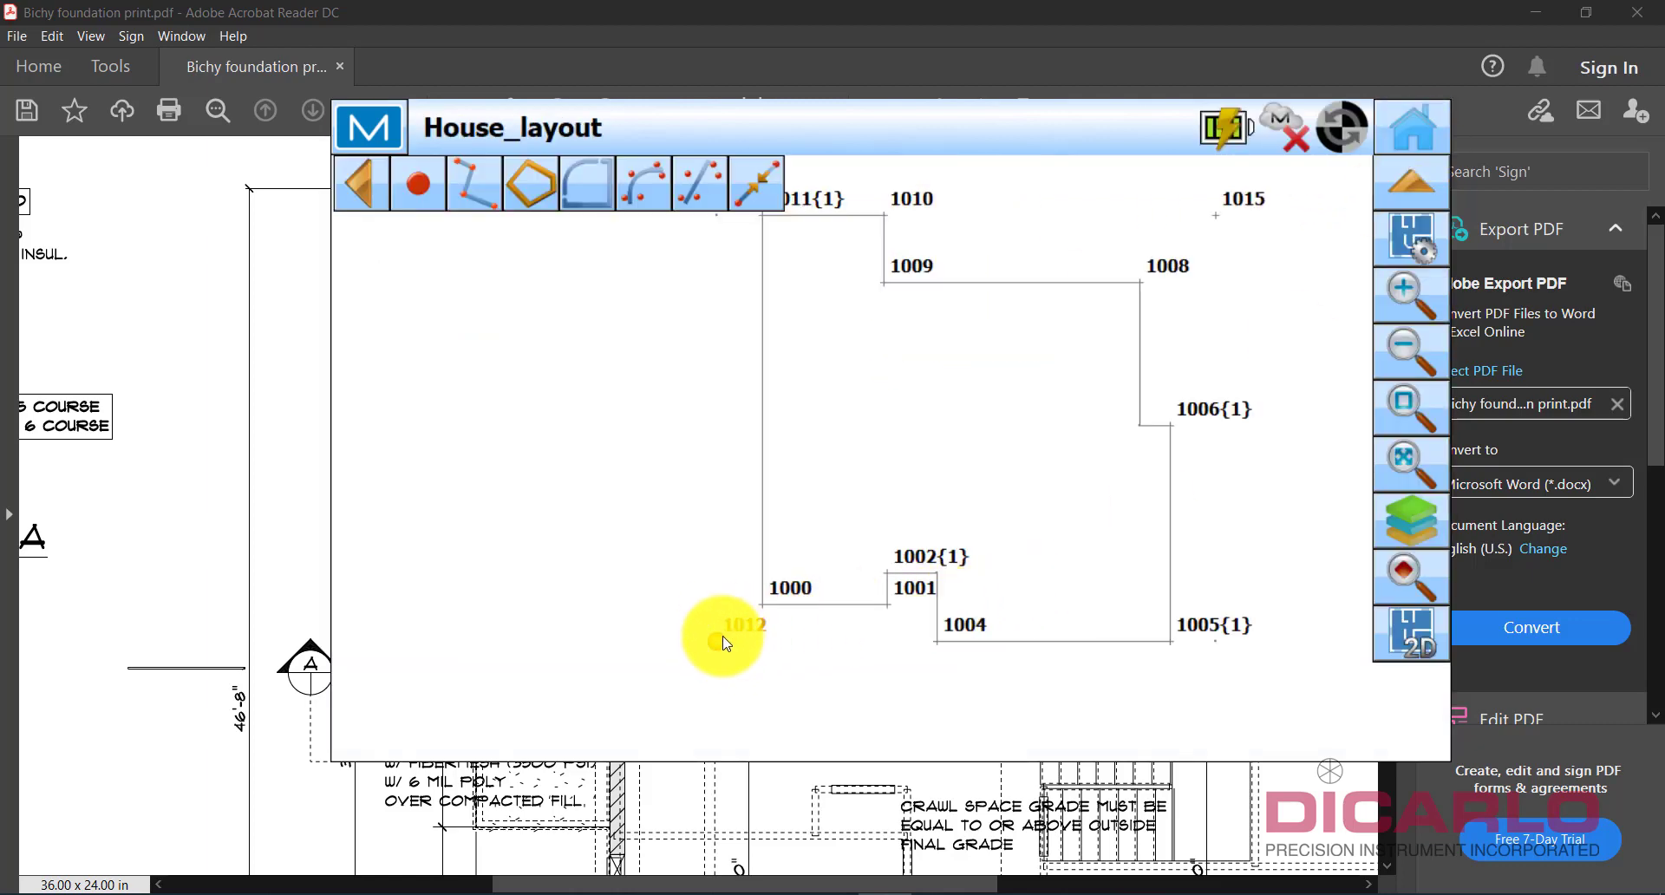
left_click_drag(1047, 699, 1010, 564)
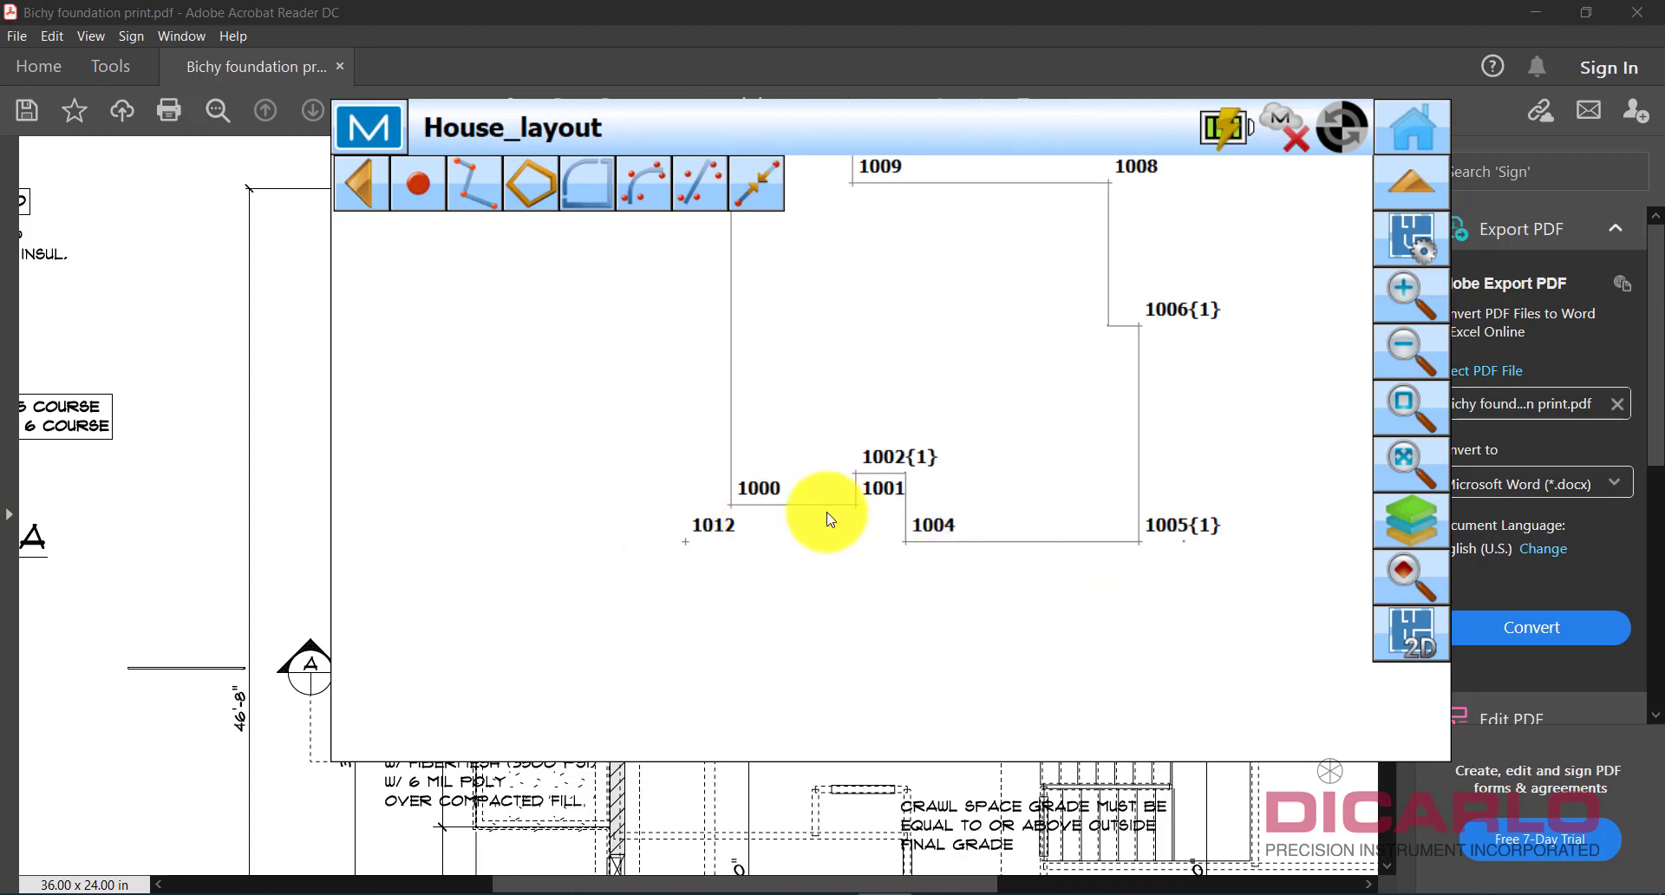
left_click(1416, 123)
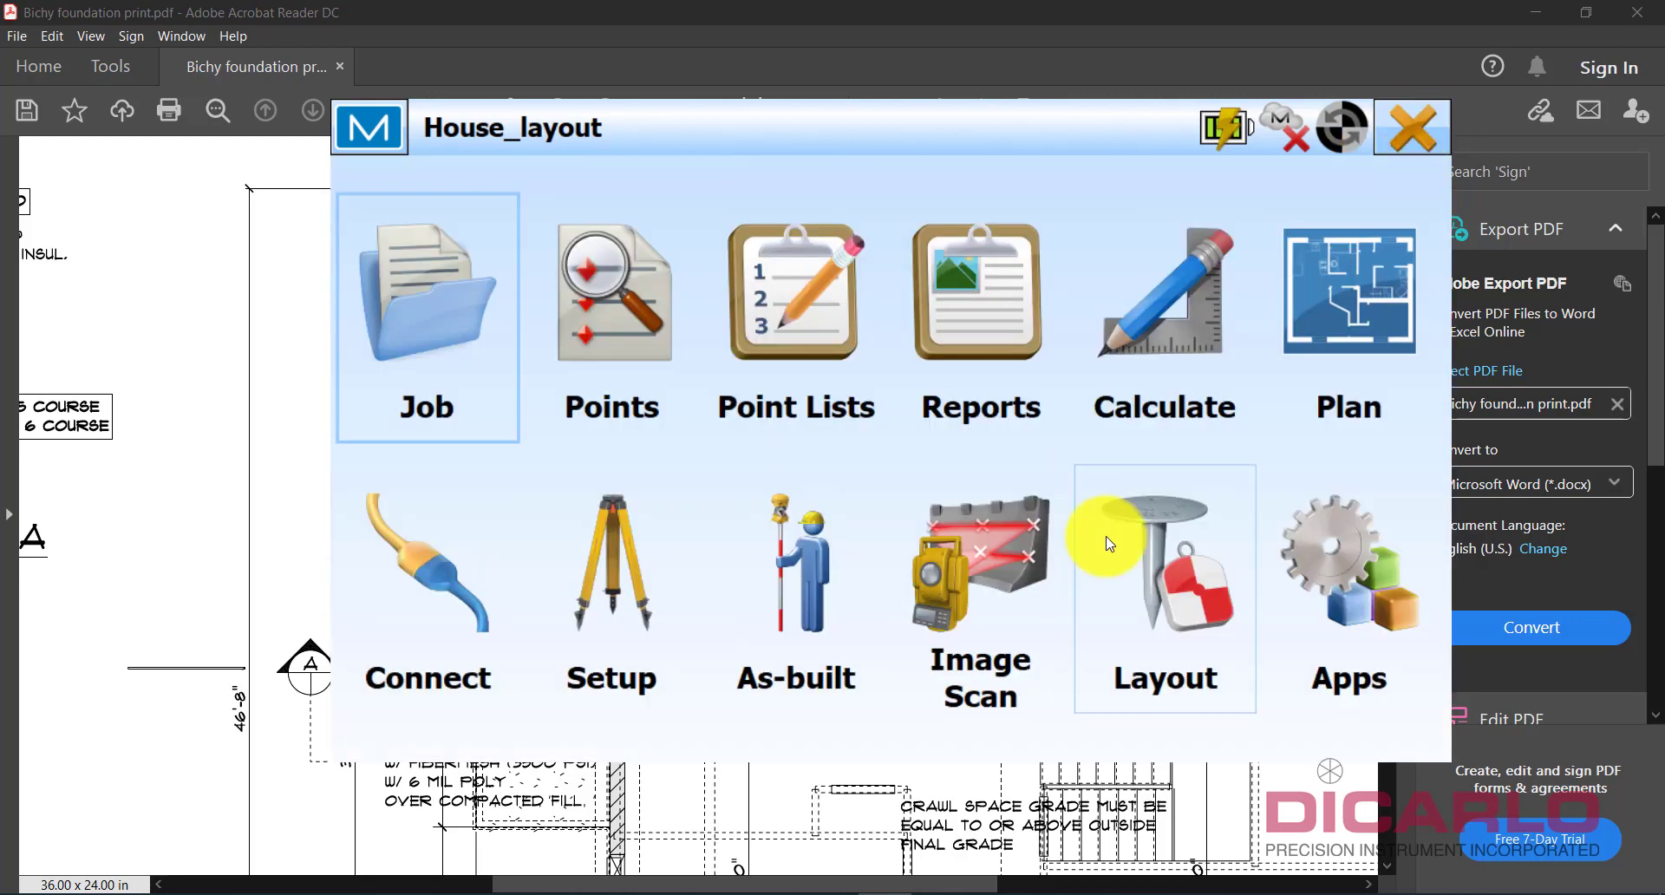
left_click(606, 581)
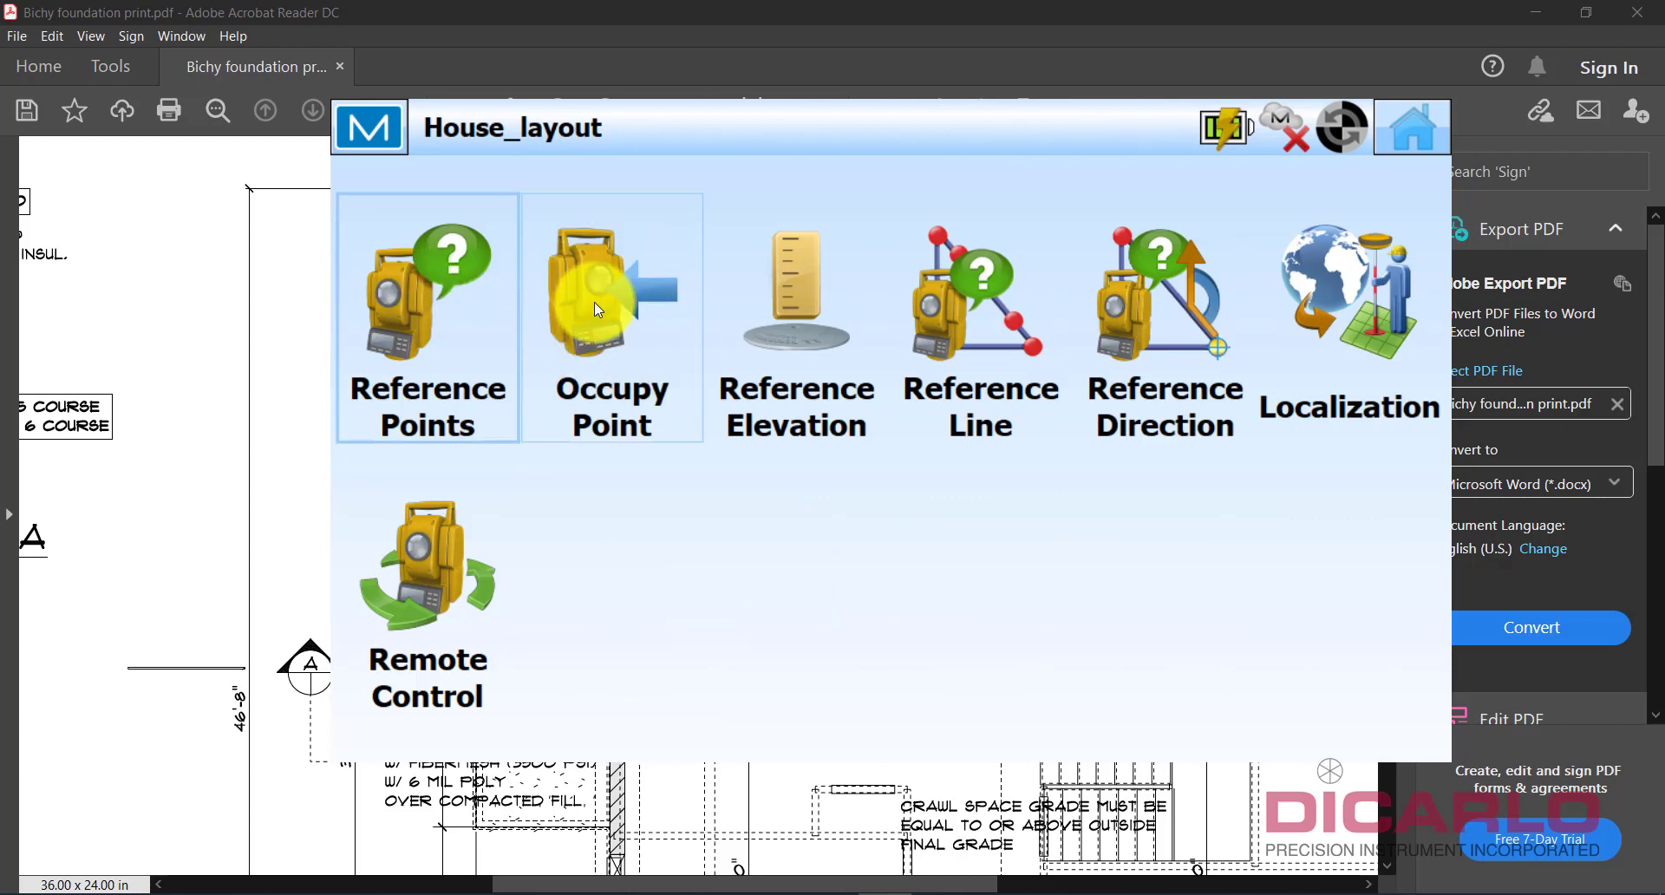
left_click(1426, 123)
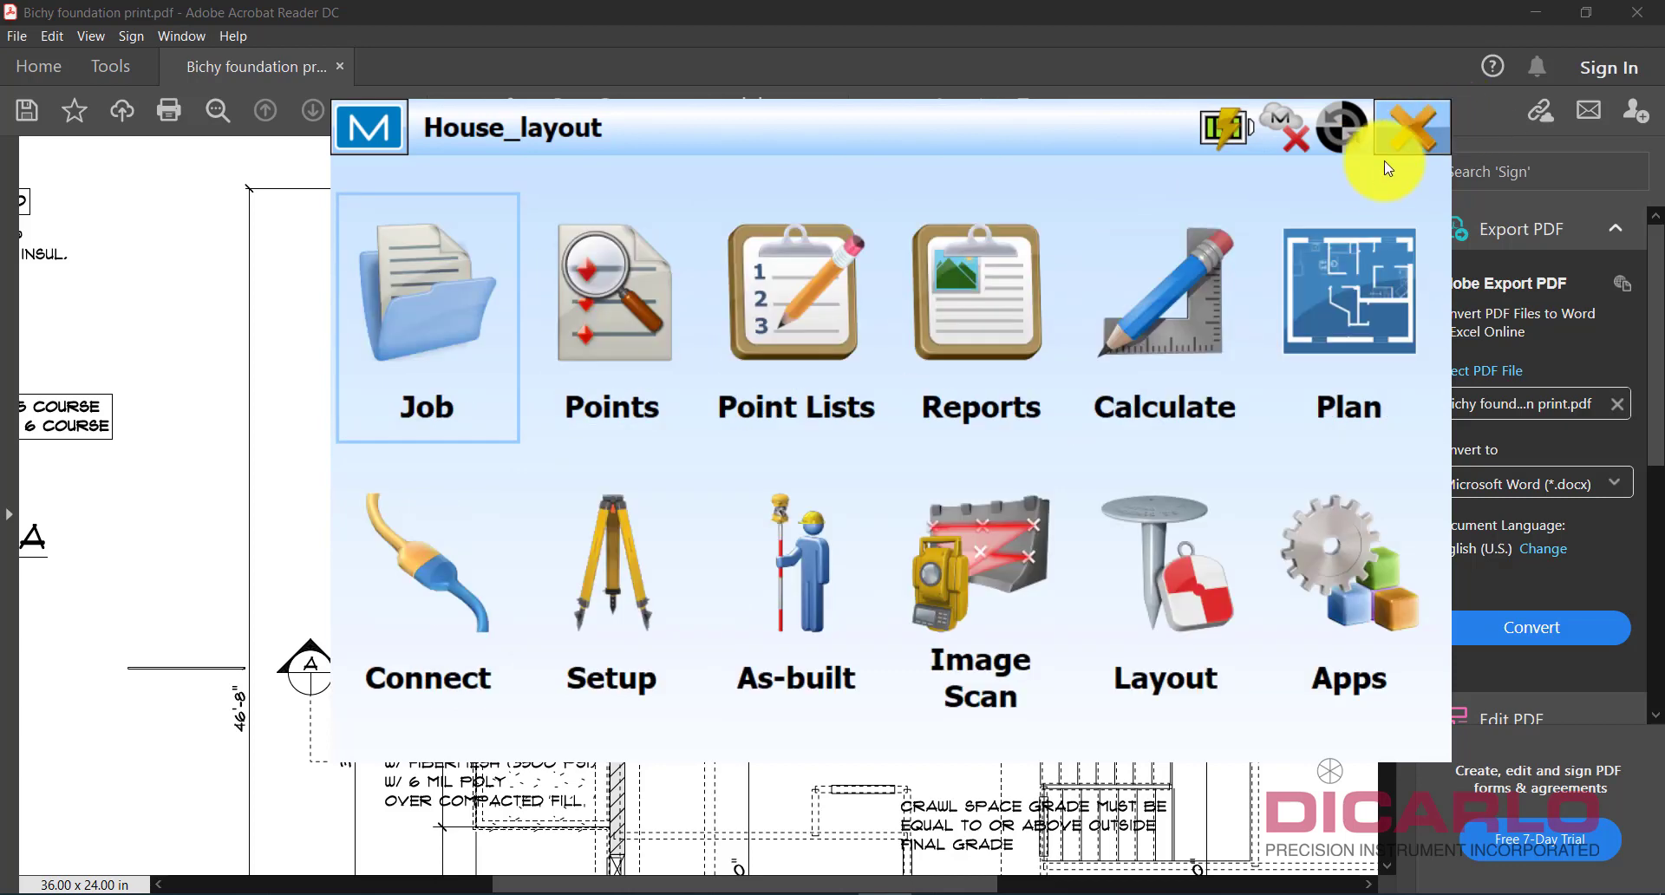
left_click(1340, 317)
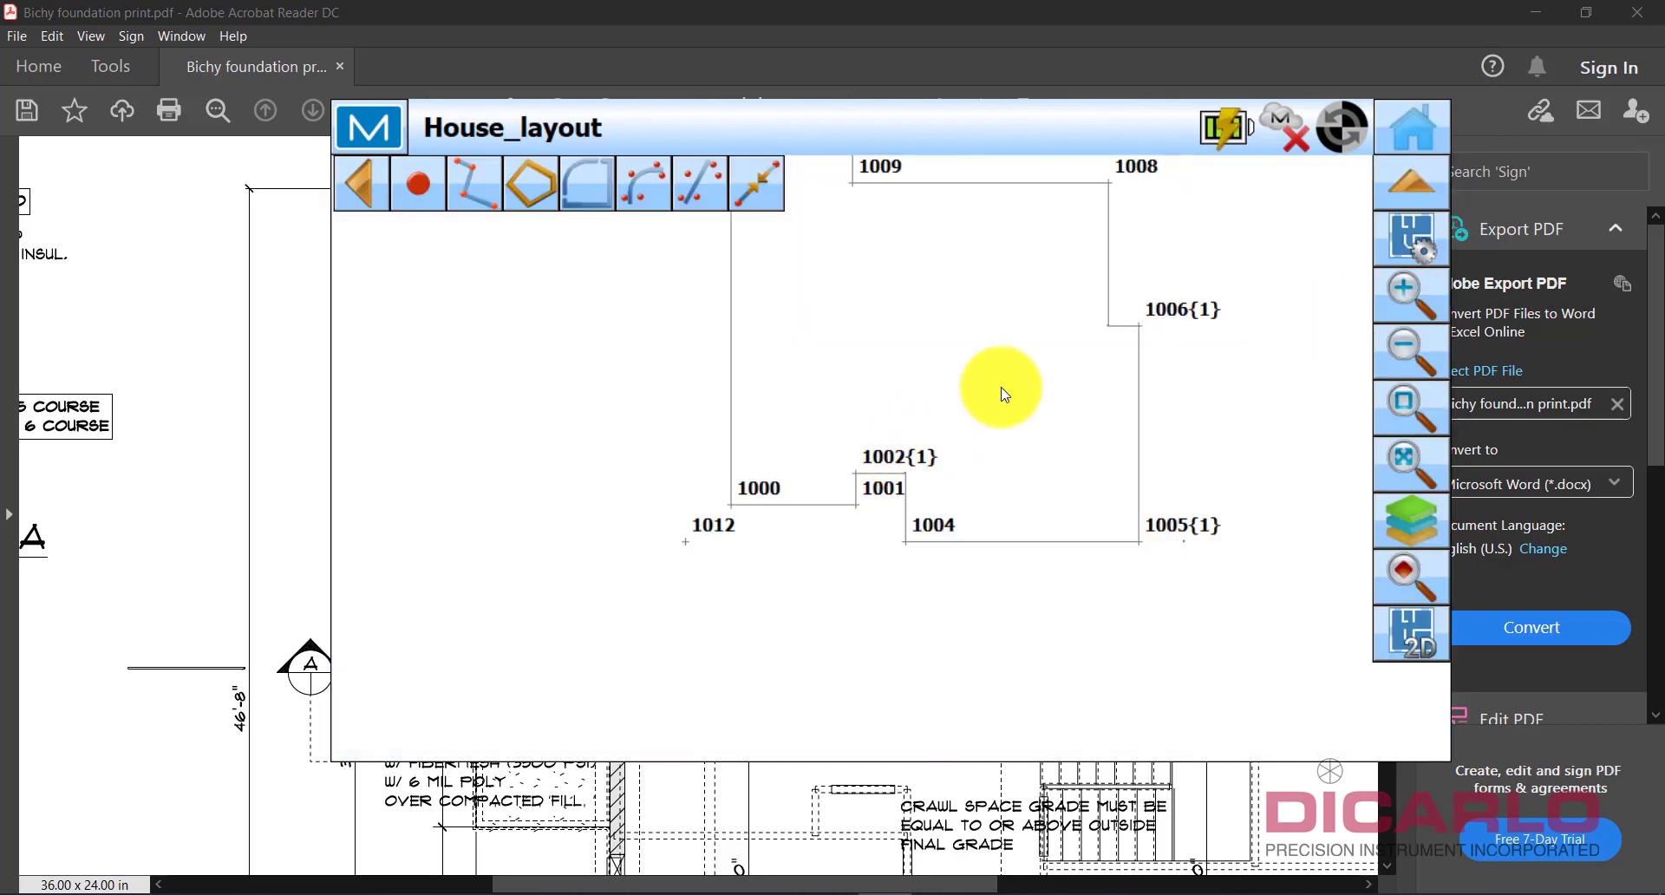
left_click_drag(1124, 401, 992, 543)
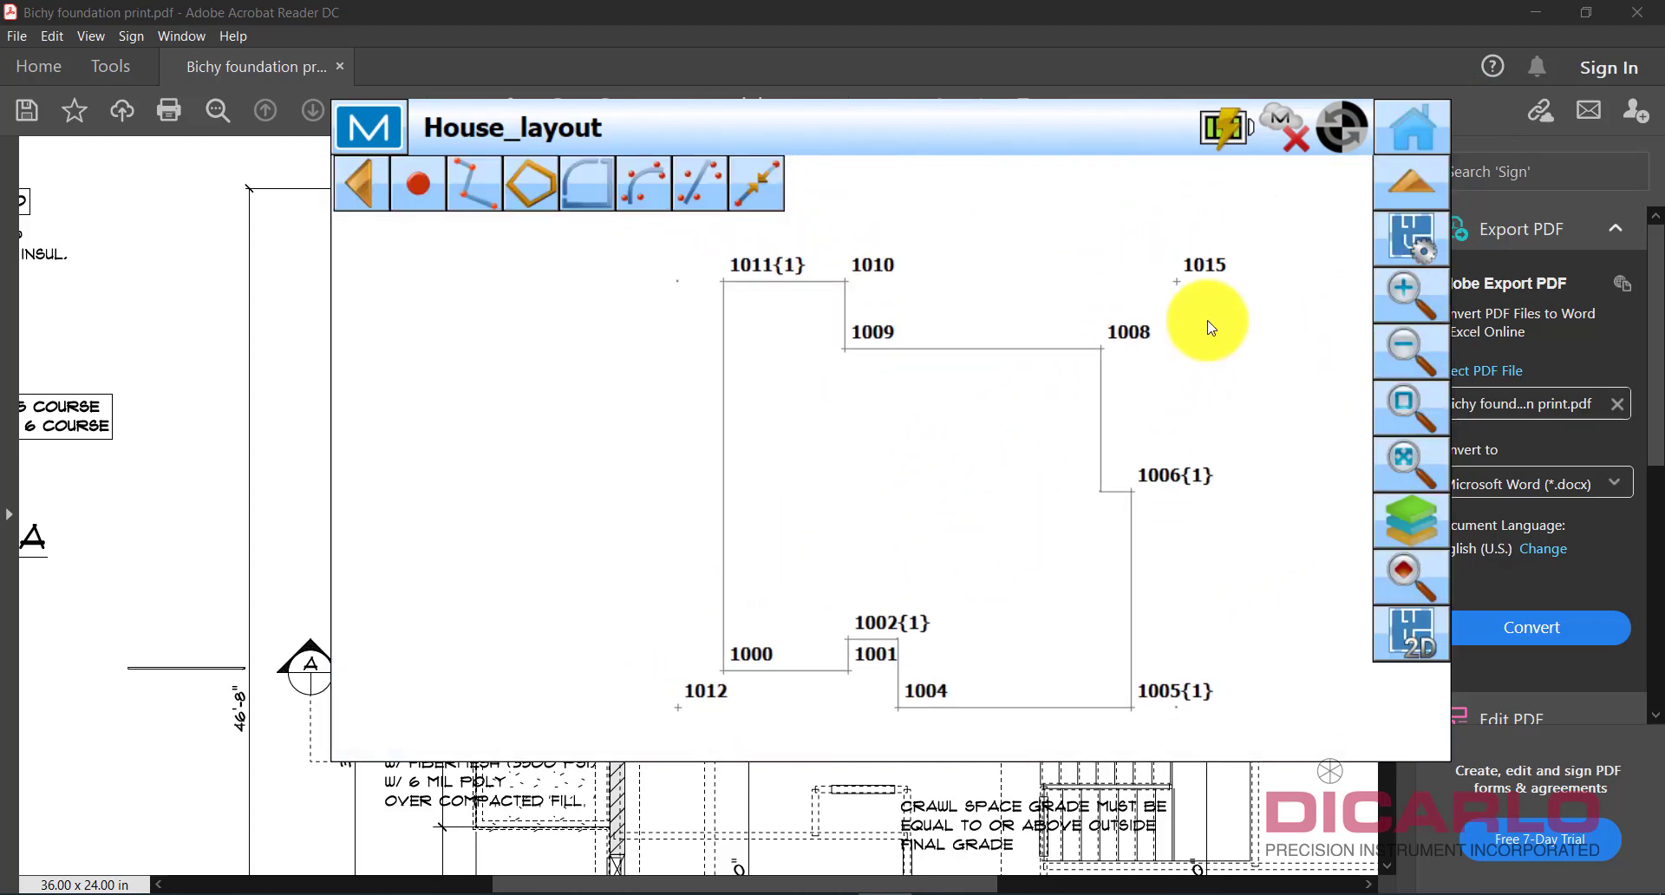
mouse_move(914, 486)
left_mouse_down()
mouse_move(963, 476)
mouse_move(956, 573)
mouse_move(997, 521)
left_mouse_up()
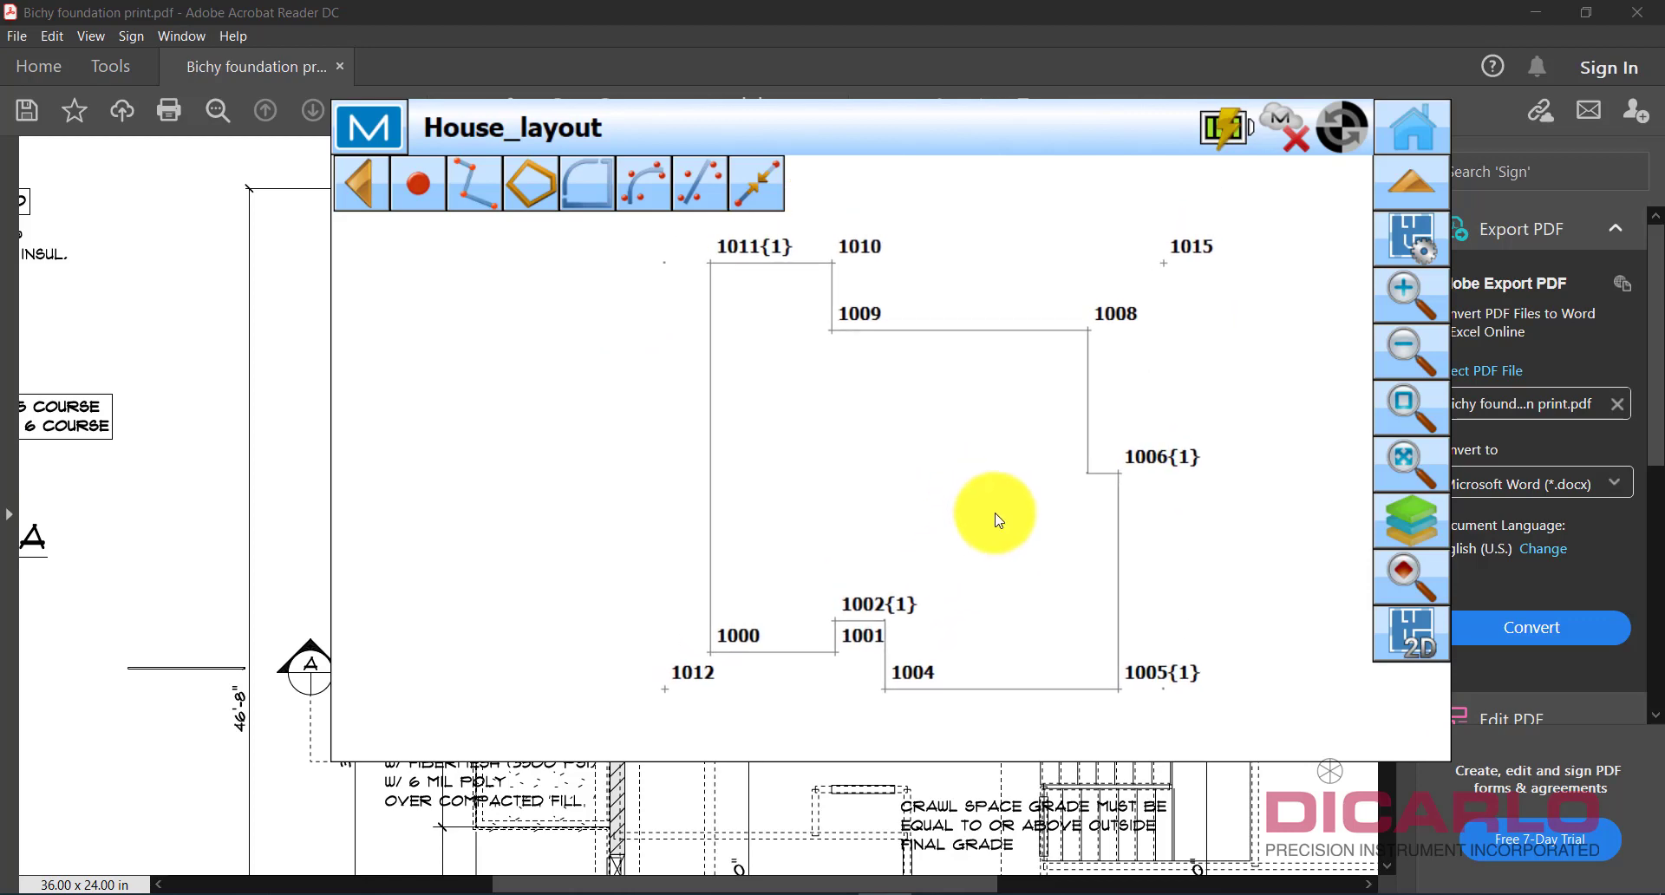